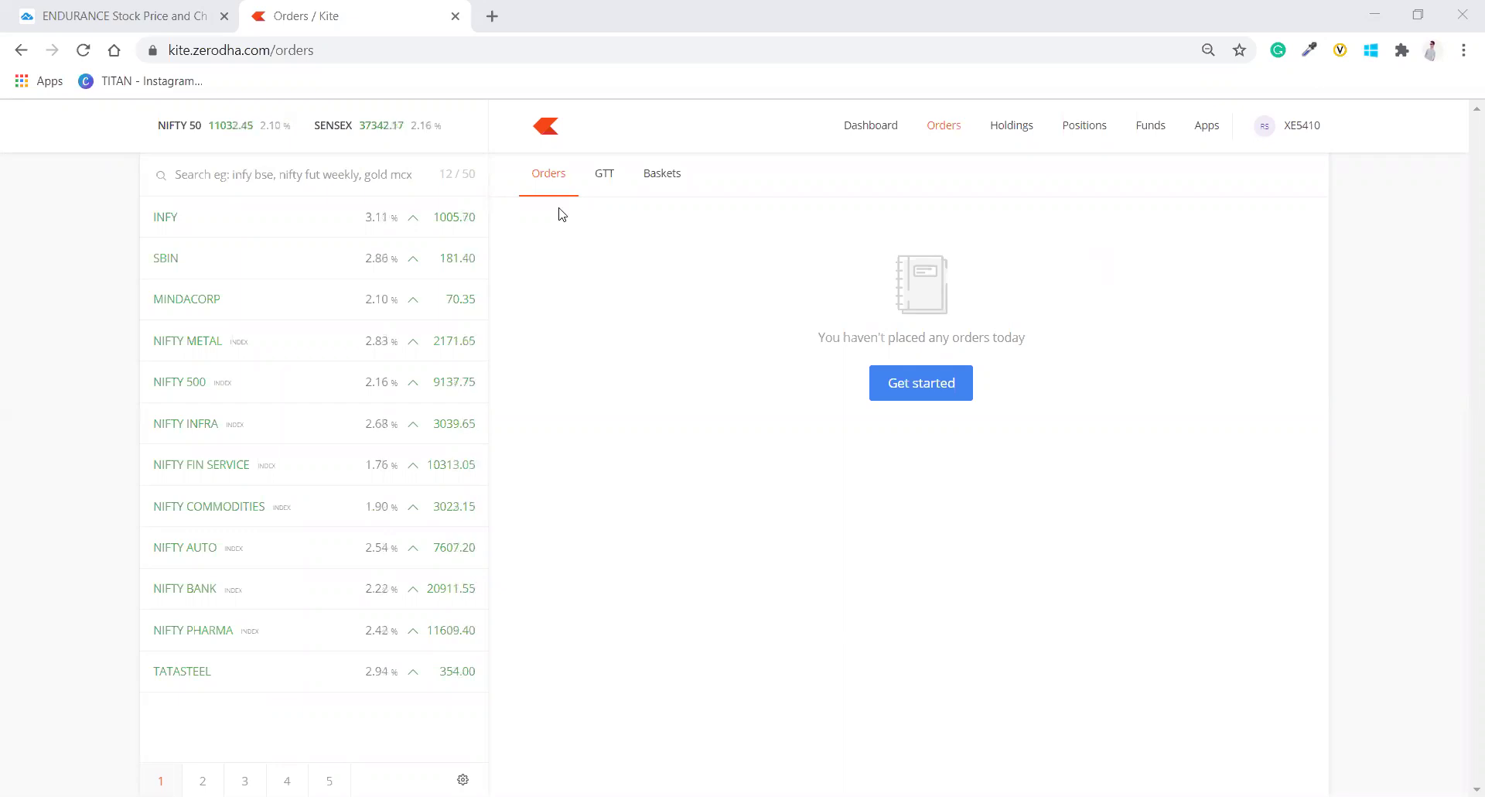
Step: Find Reliance with the search text "relia" and add the RELIANCE stock to the first marketwatch list
mouse_move(328, 379)
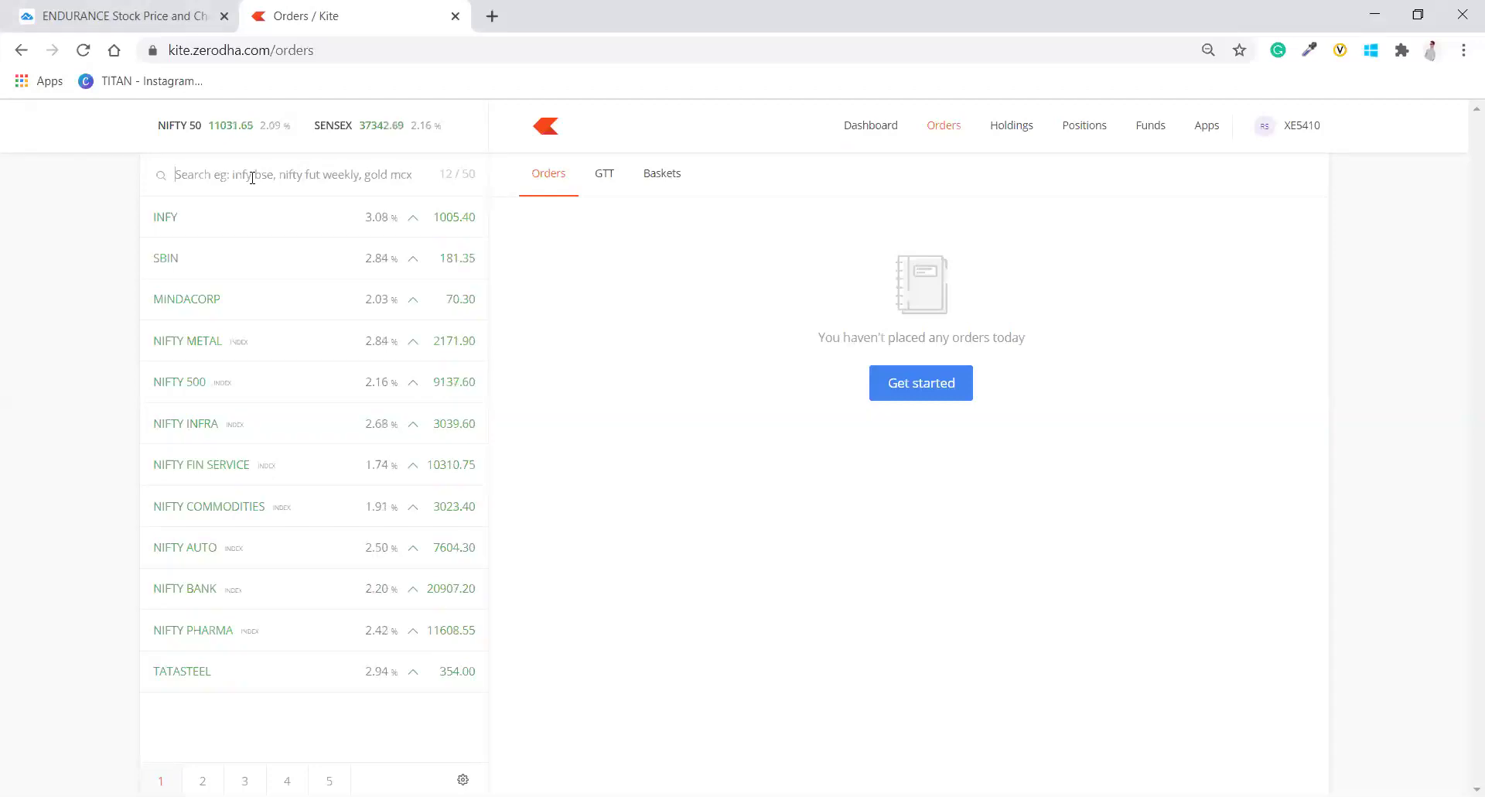
type("relia")
left_click(267, 217)
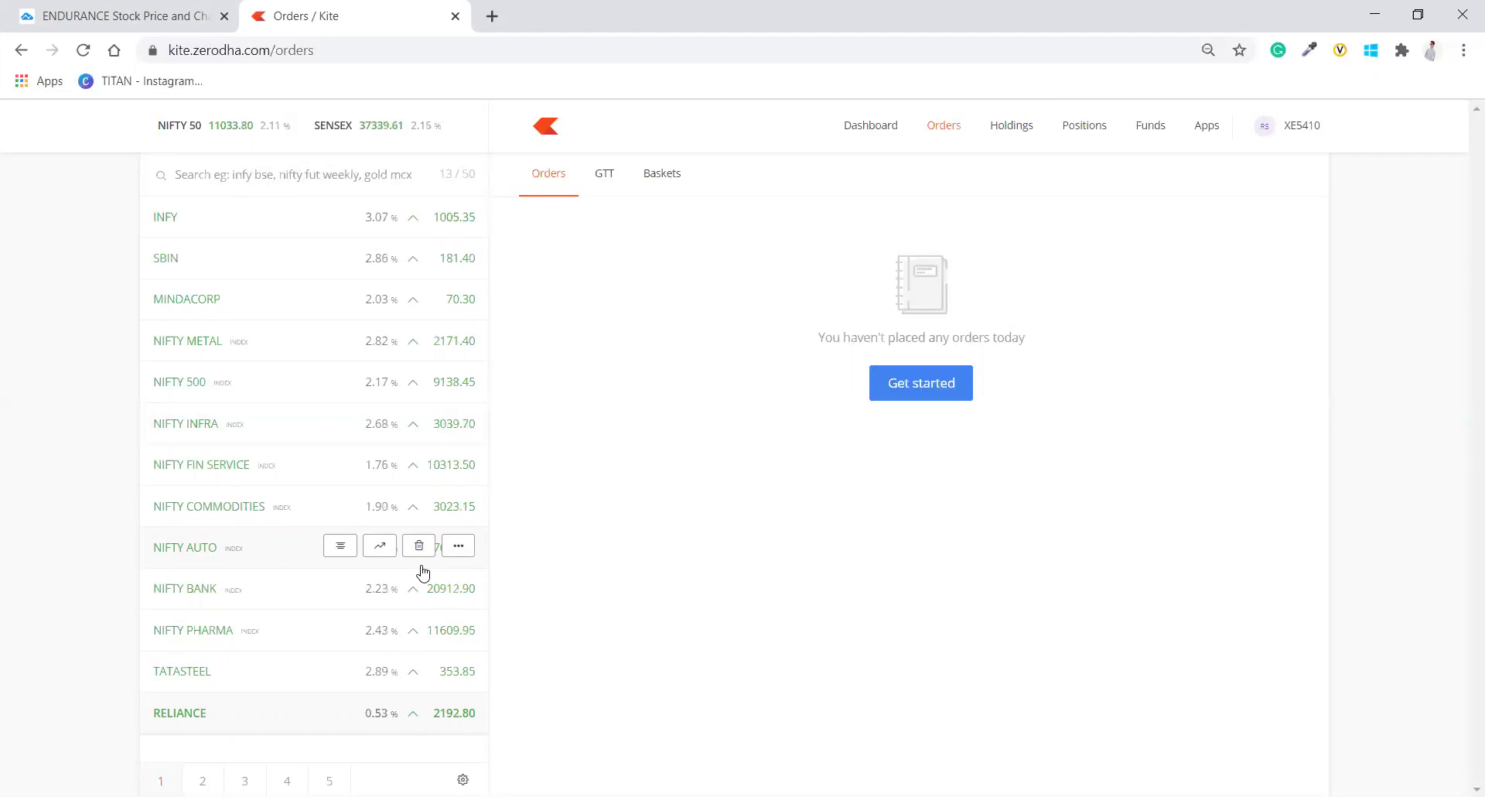
Step: Look through the account's dashboard, orders, positions and funds pages, including the equity and commodity margins
left_click(874, 128)
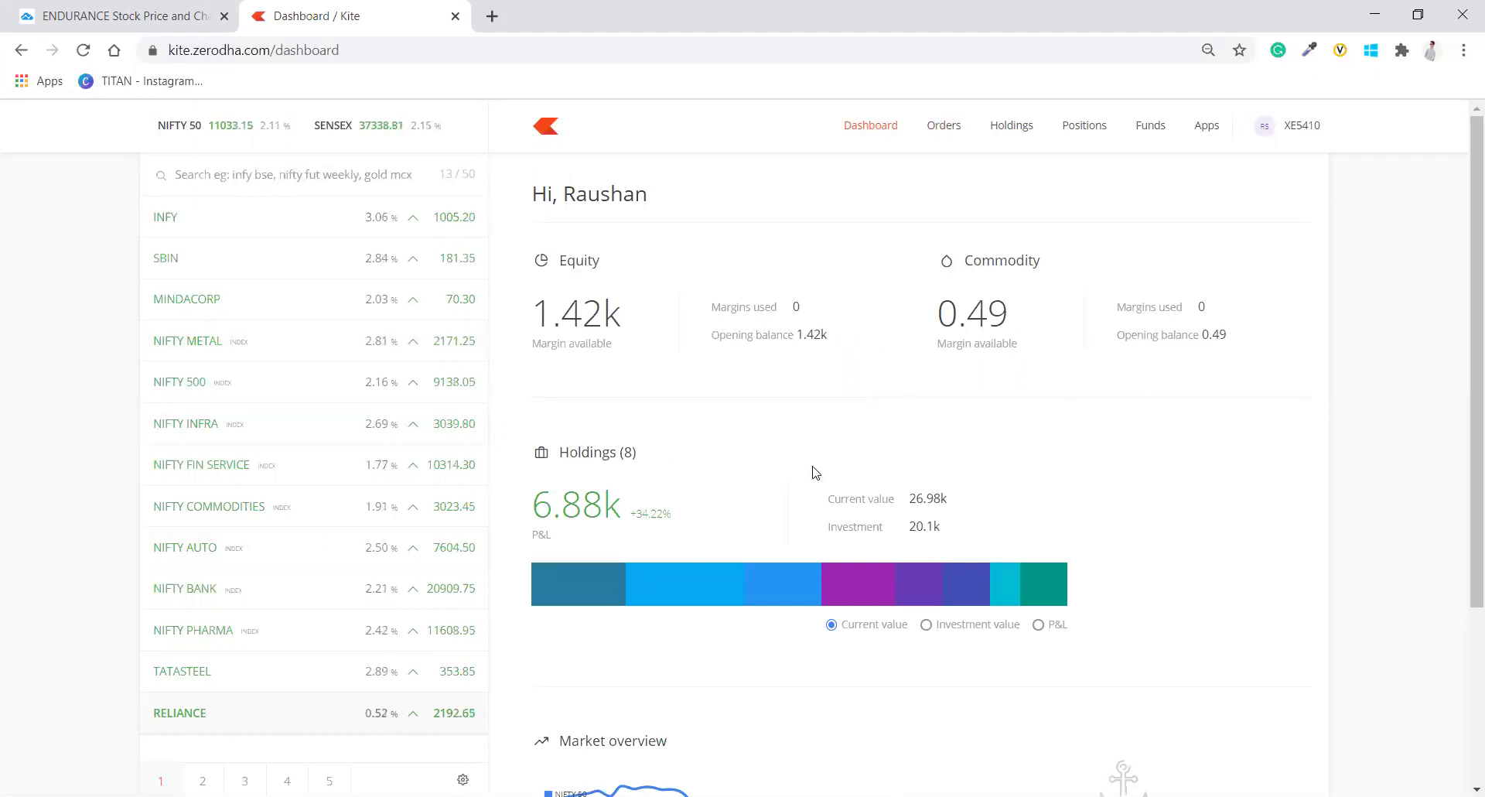
scroll(814, 471, "down", 3)
scroll(814, 470, "up", 3)
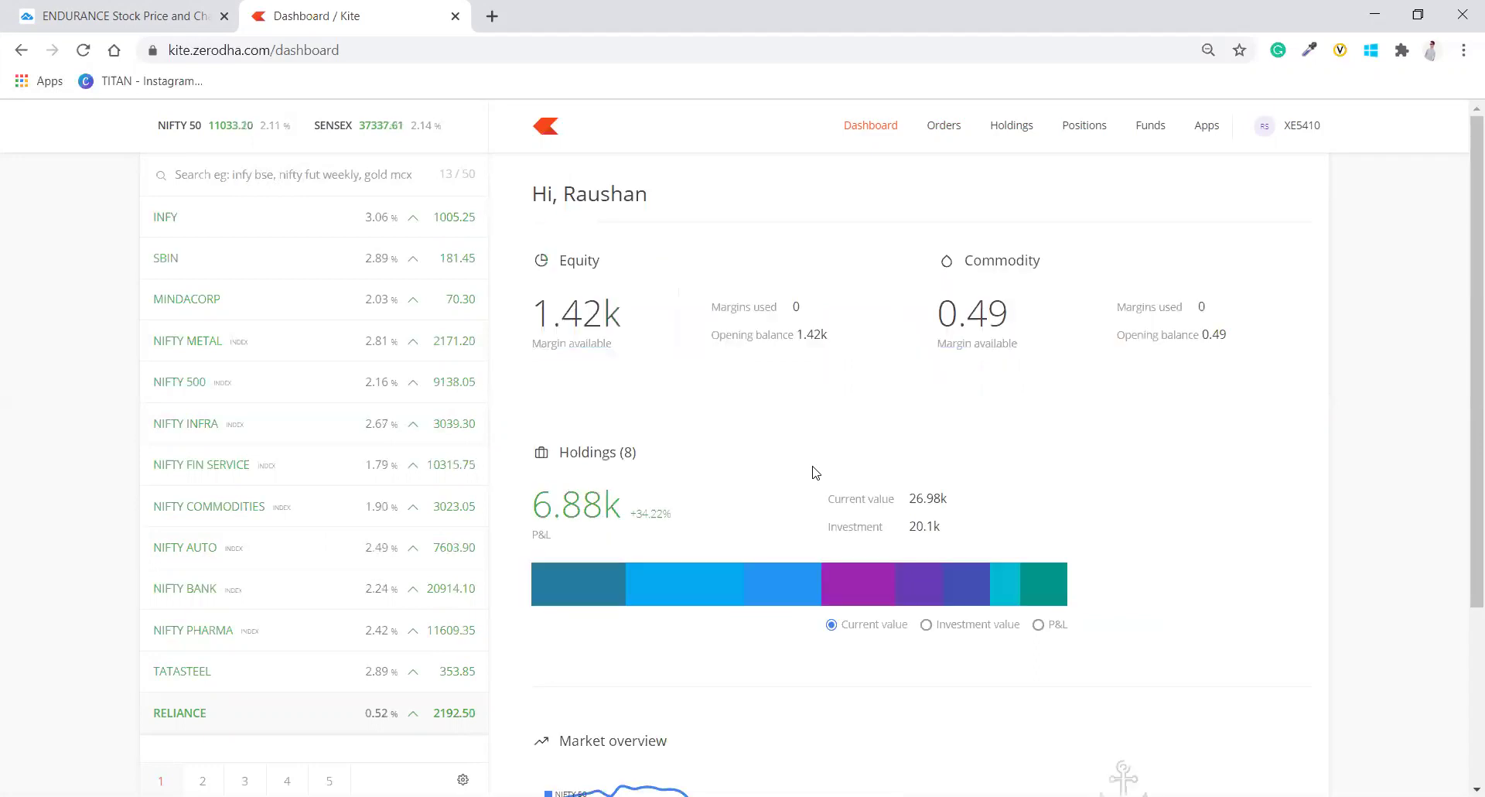
left_click(952, 132)
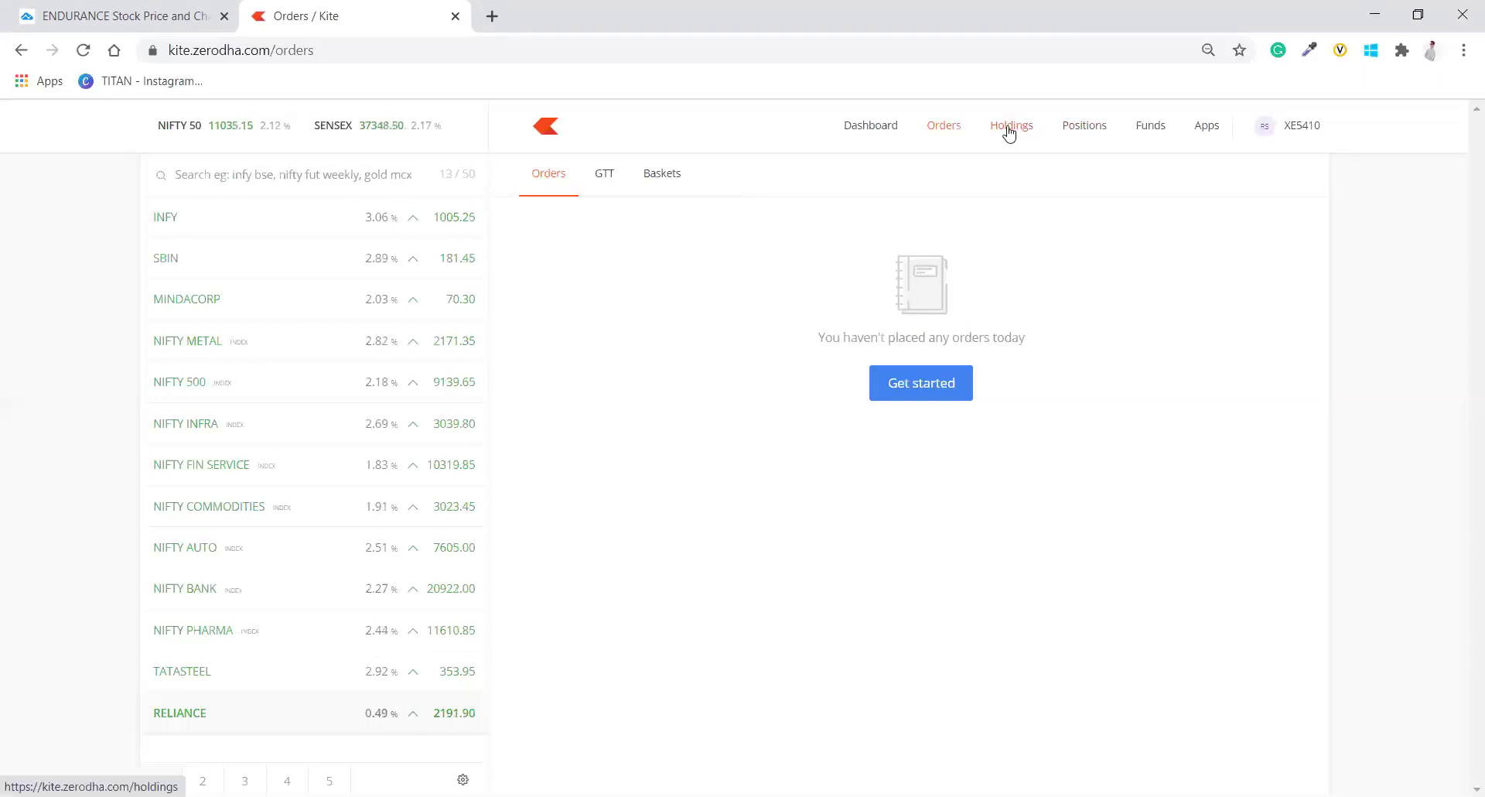
left_click(1072, 128)
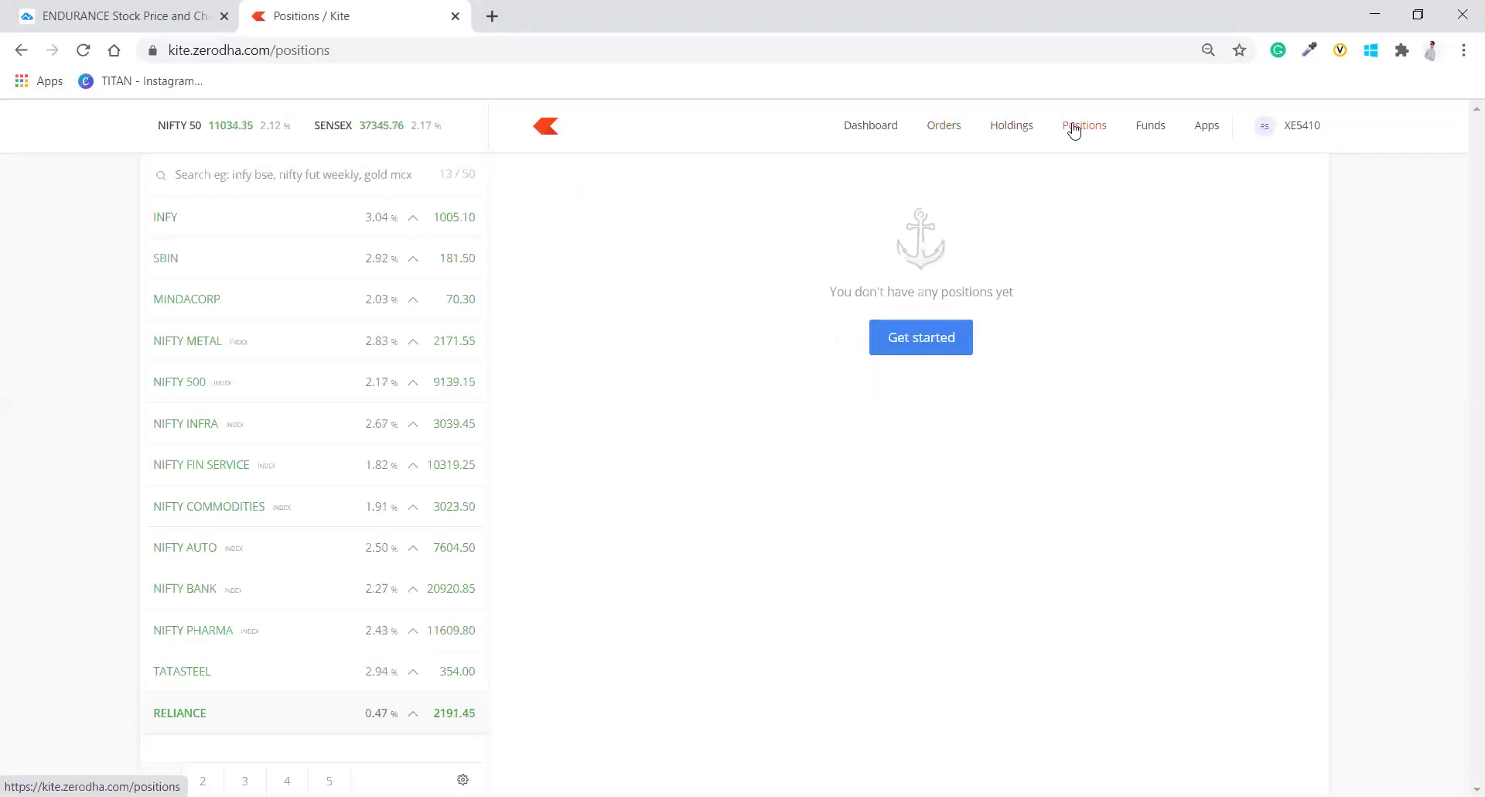
left_click(1162, 135)
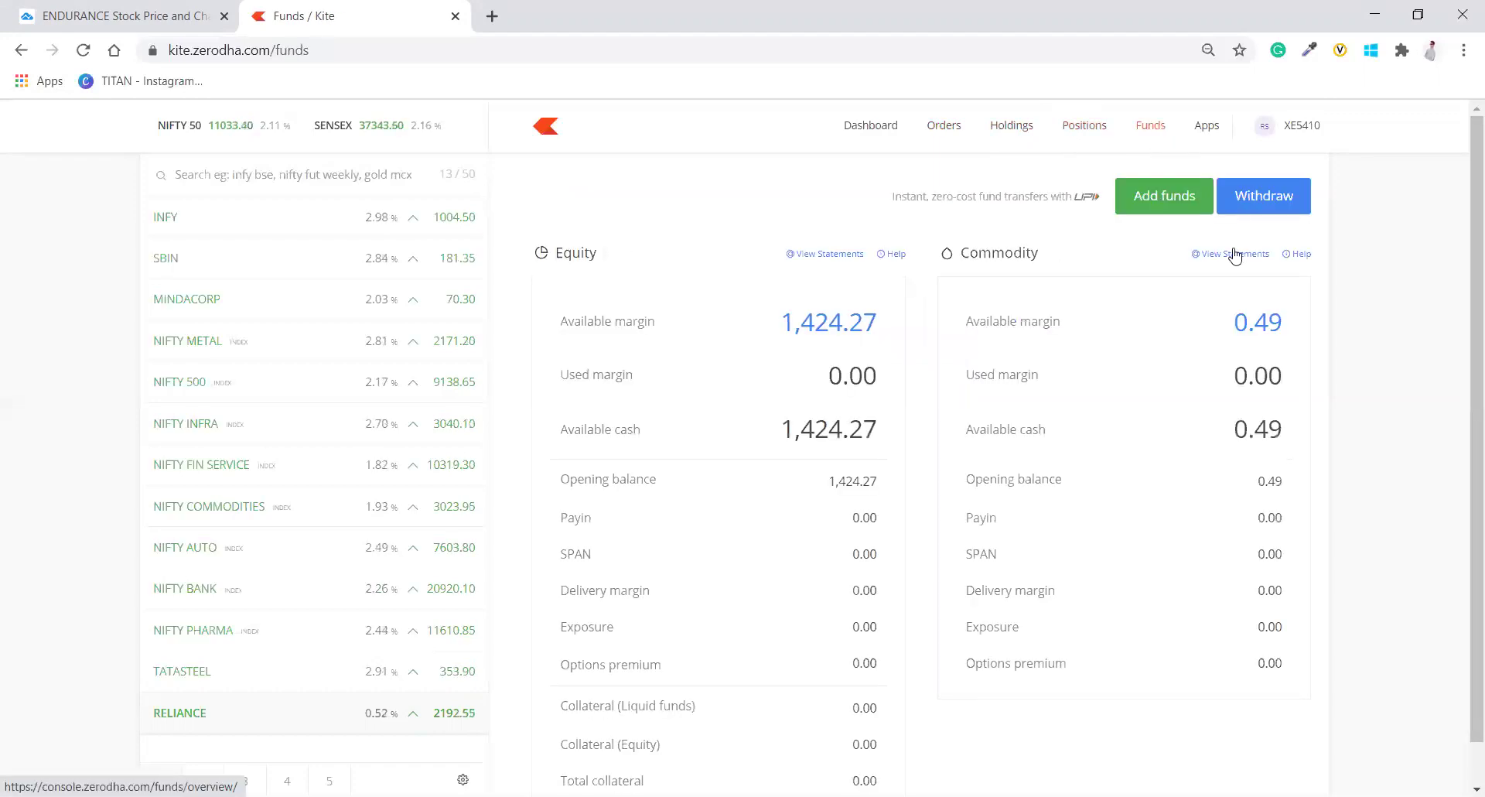
scroll(855, 311, "down", 1)
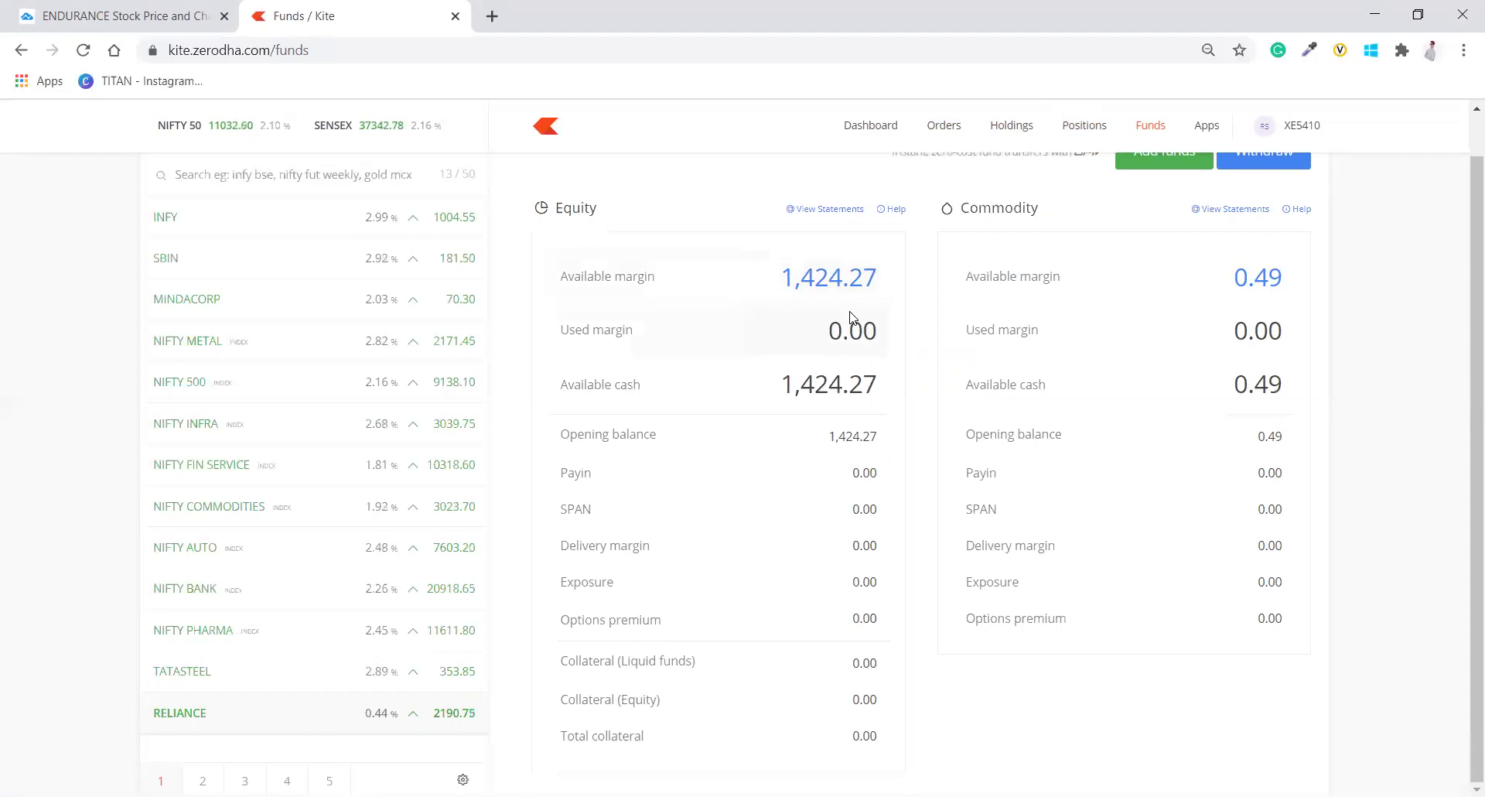
Step: Expand the market depth of RELIANCE in the watchlist to examine its bids, offers and day statistics
mouse_move(385, 434)
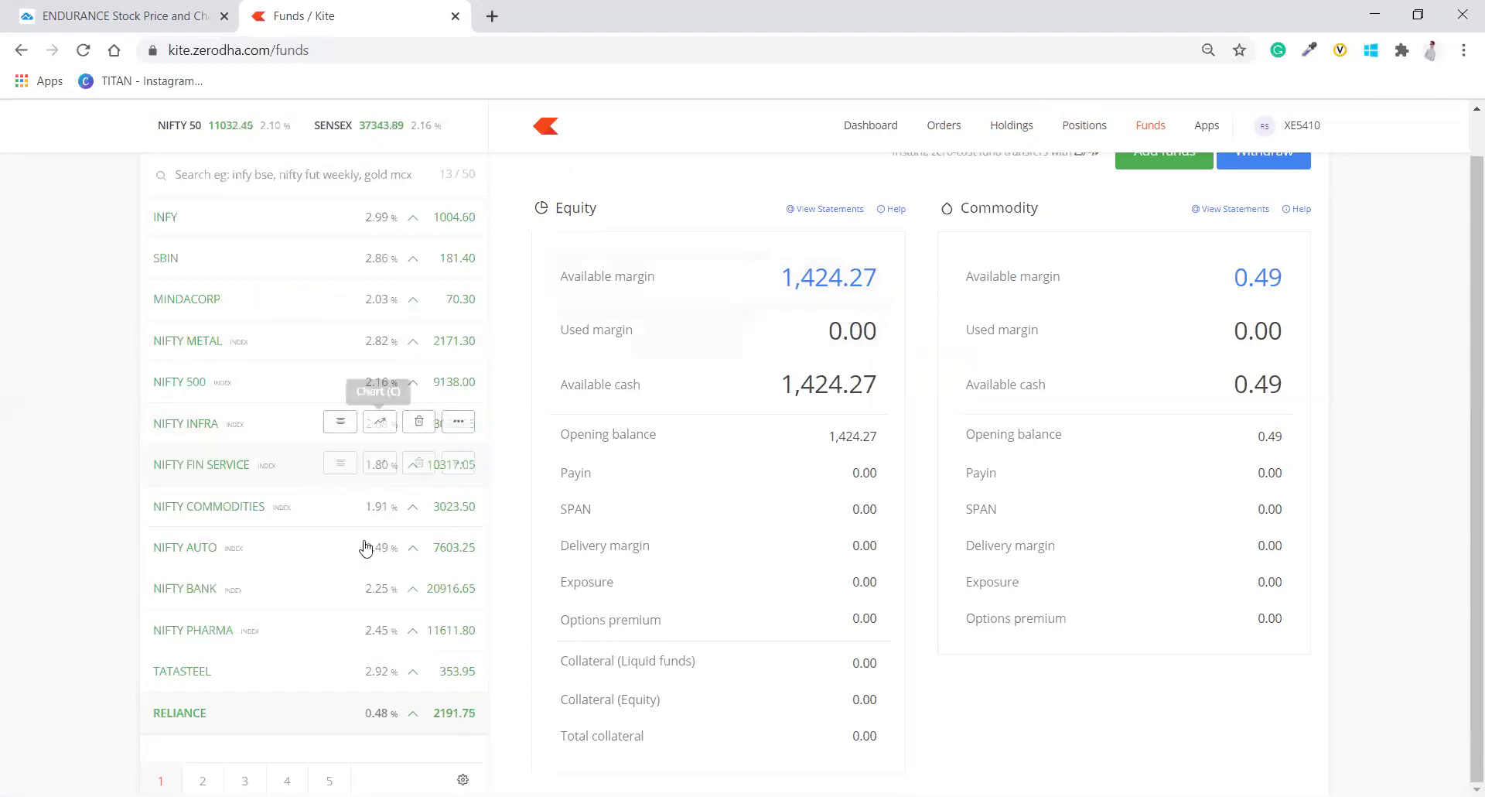
mouse_move(369, 650)
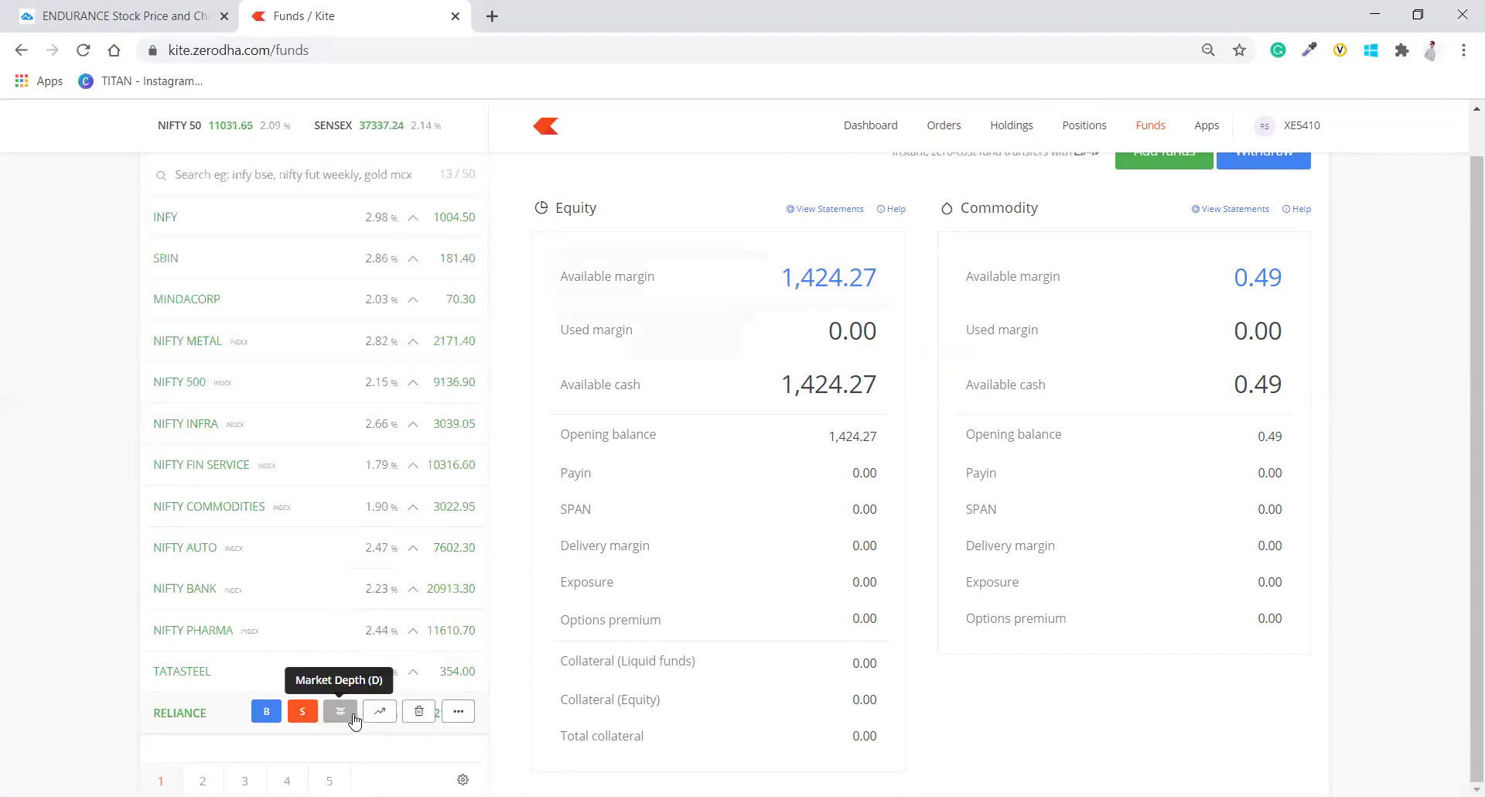
left_click(355, 719)
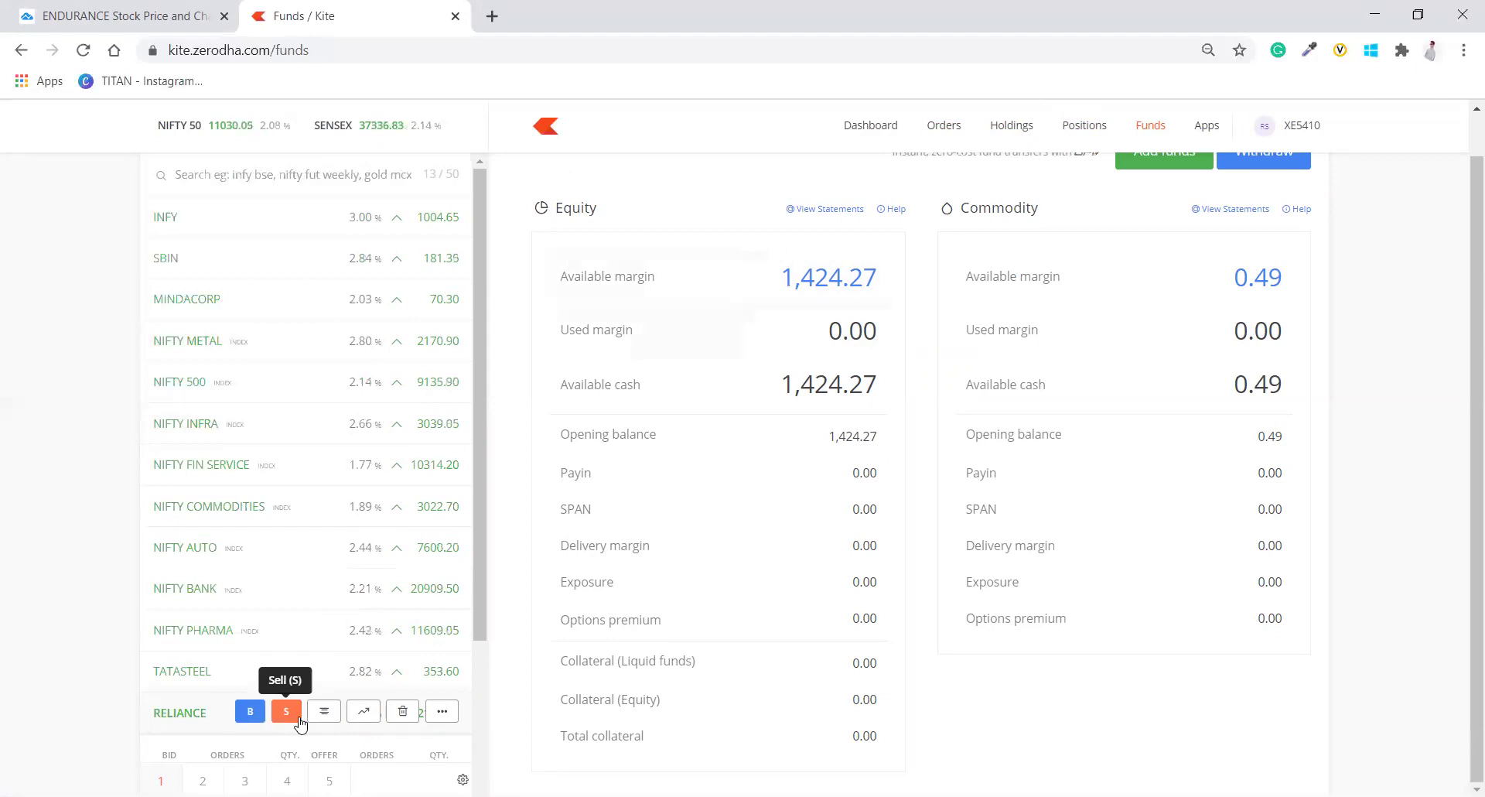
left_click(324, 711)
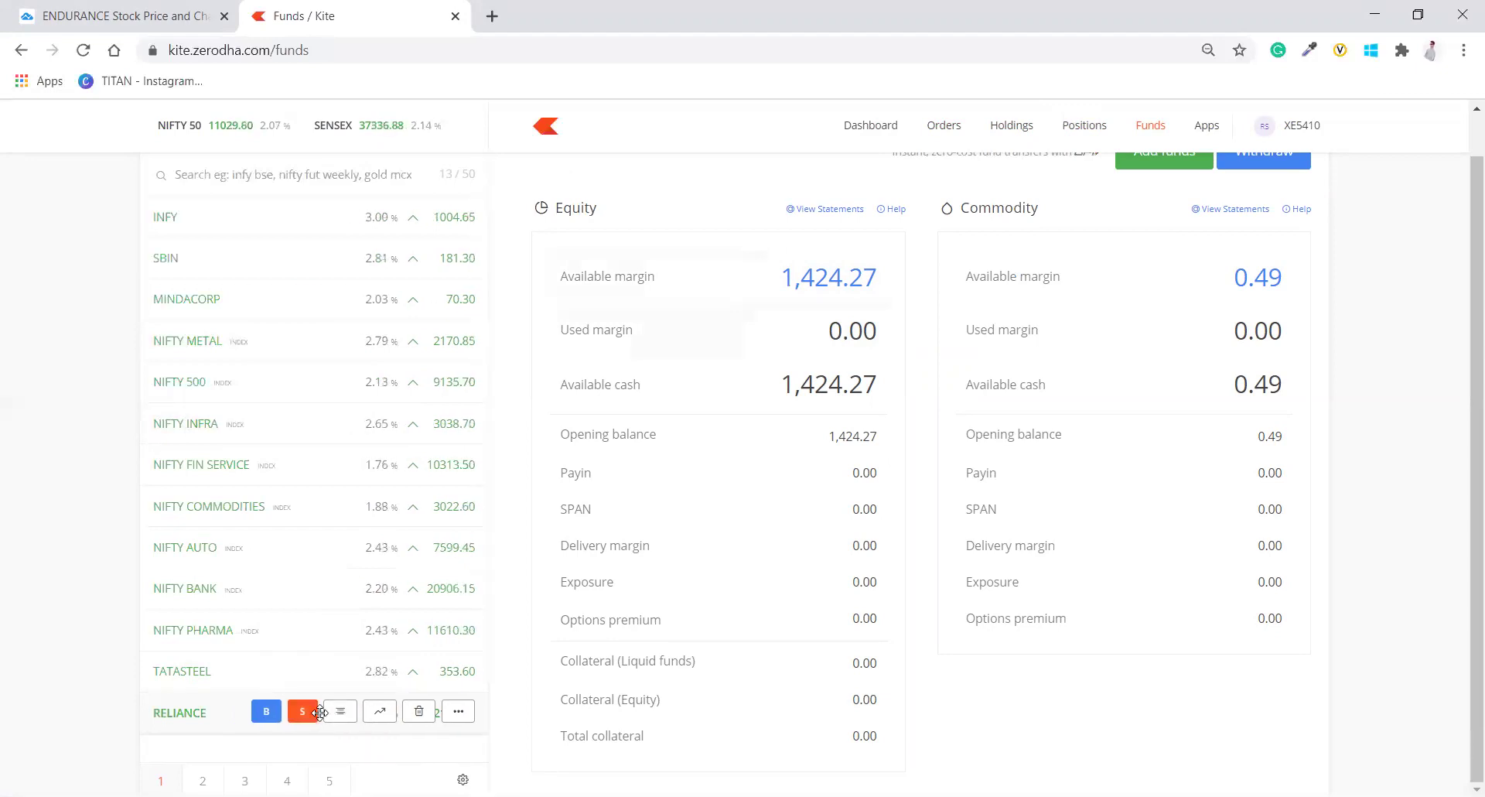
left_click(336, 710)
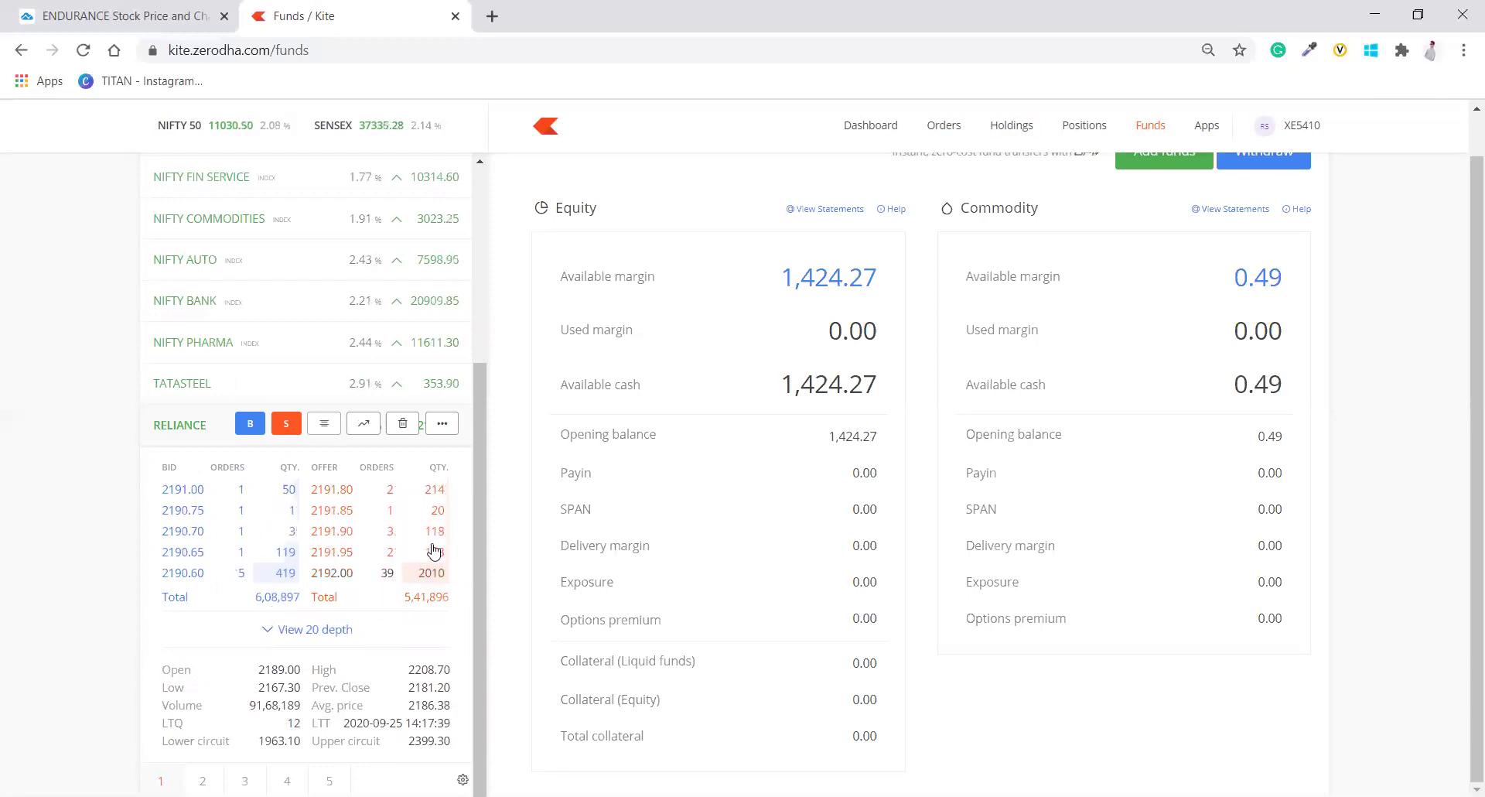
Step: View the RELIANCE price chart and its Sentinel alert page, and return to Kite
left_click(369, 428)
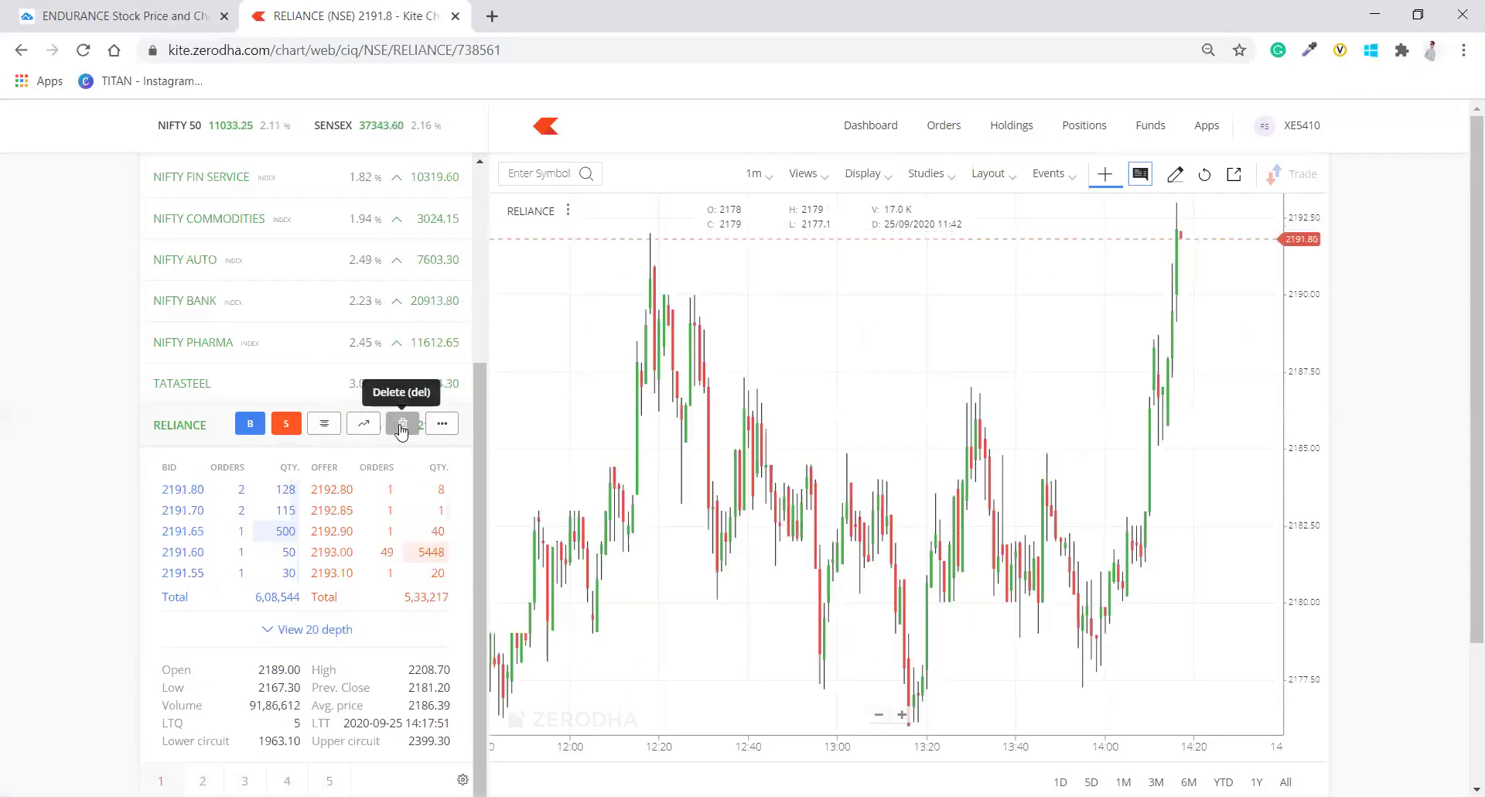
left_click(442, 425)
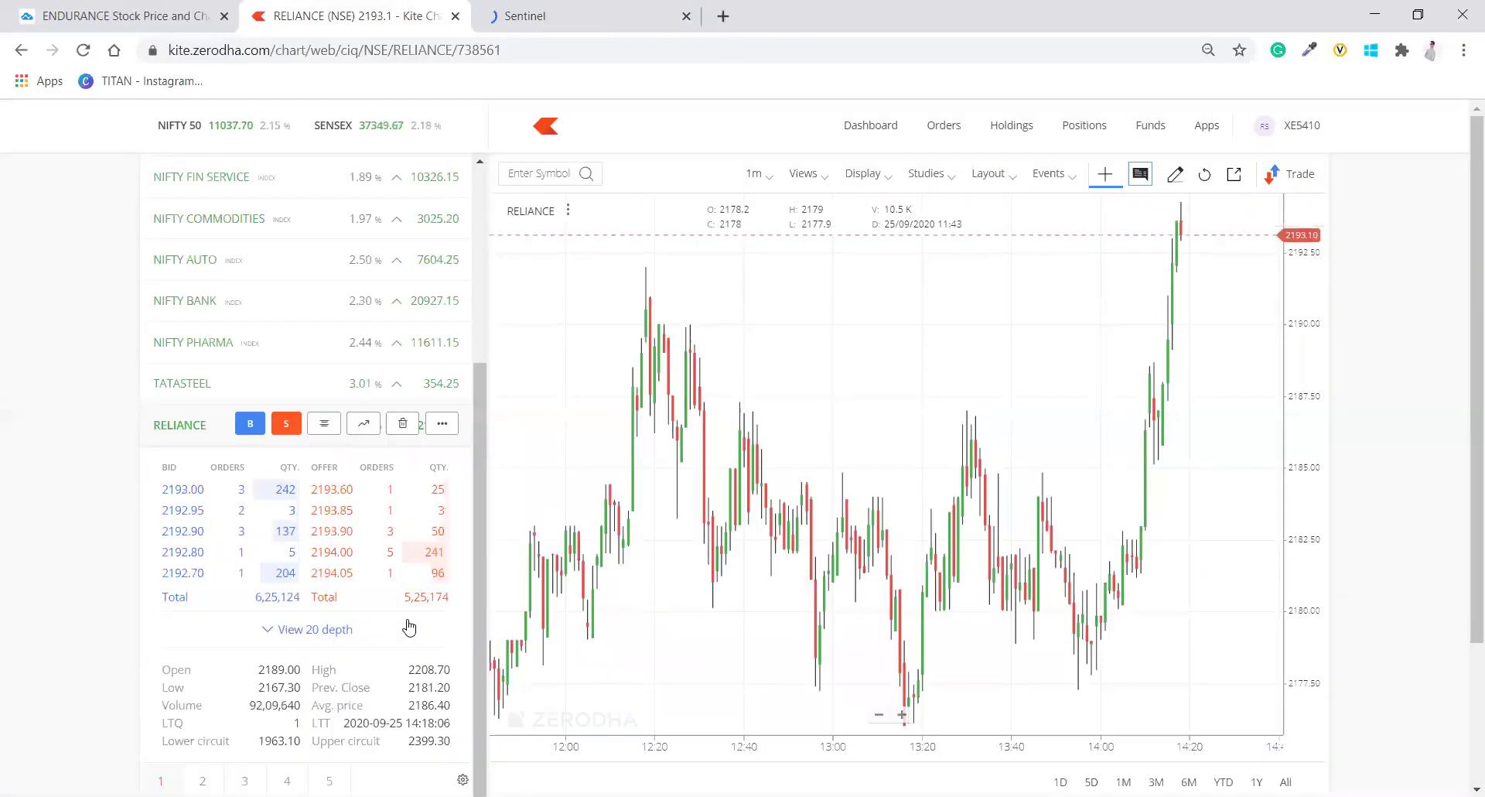
key("ctrl+Tab")
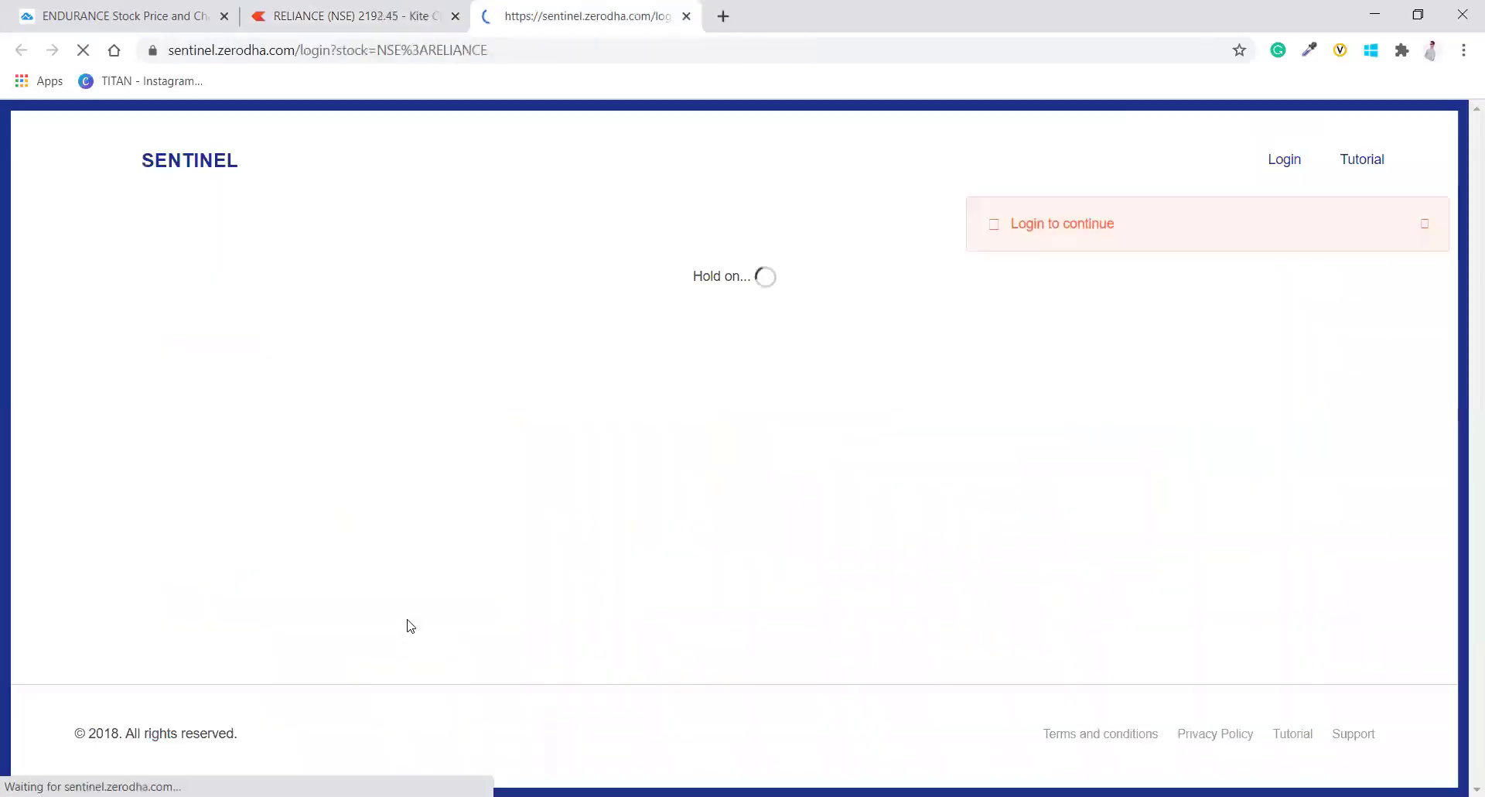
key("ctrl+shift+Tab")
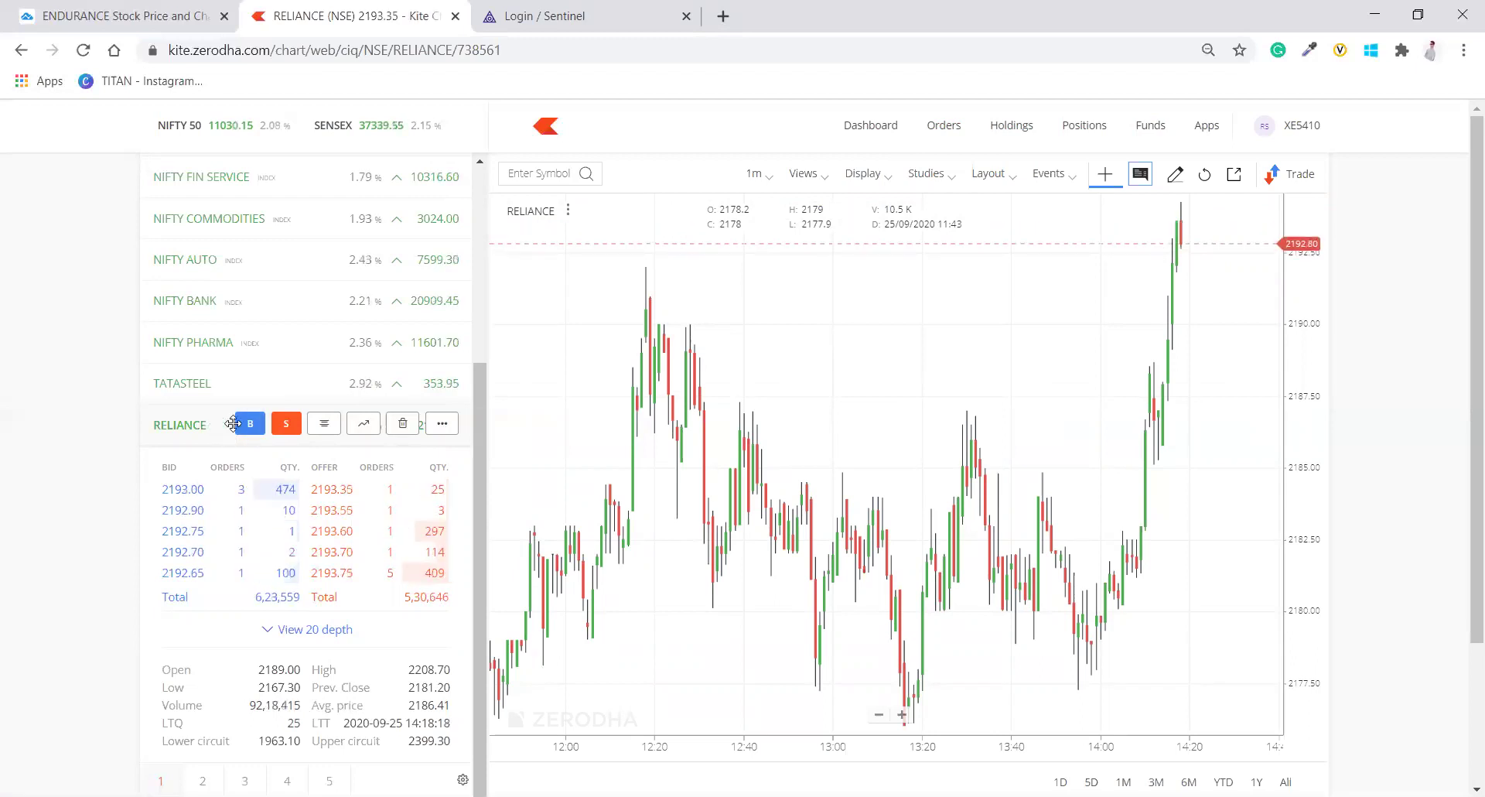
Step: Prepare a regular Intraday buy order for 1 RELIANCE share on NSE, trying Market and settling on Limit as the order type
left_click(251, 425)
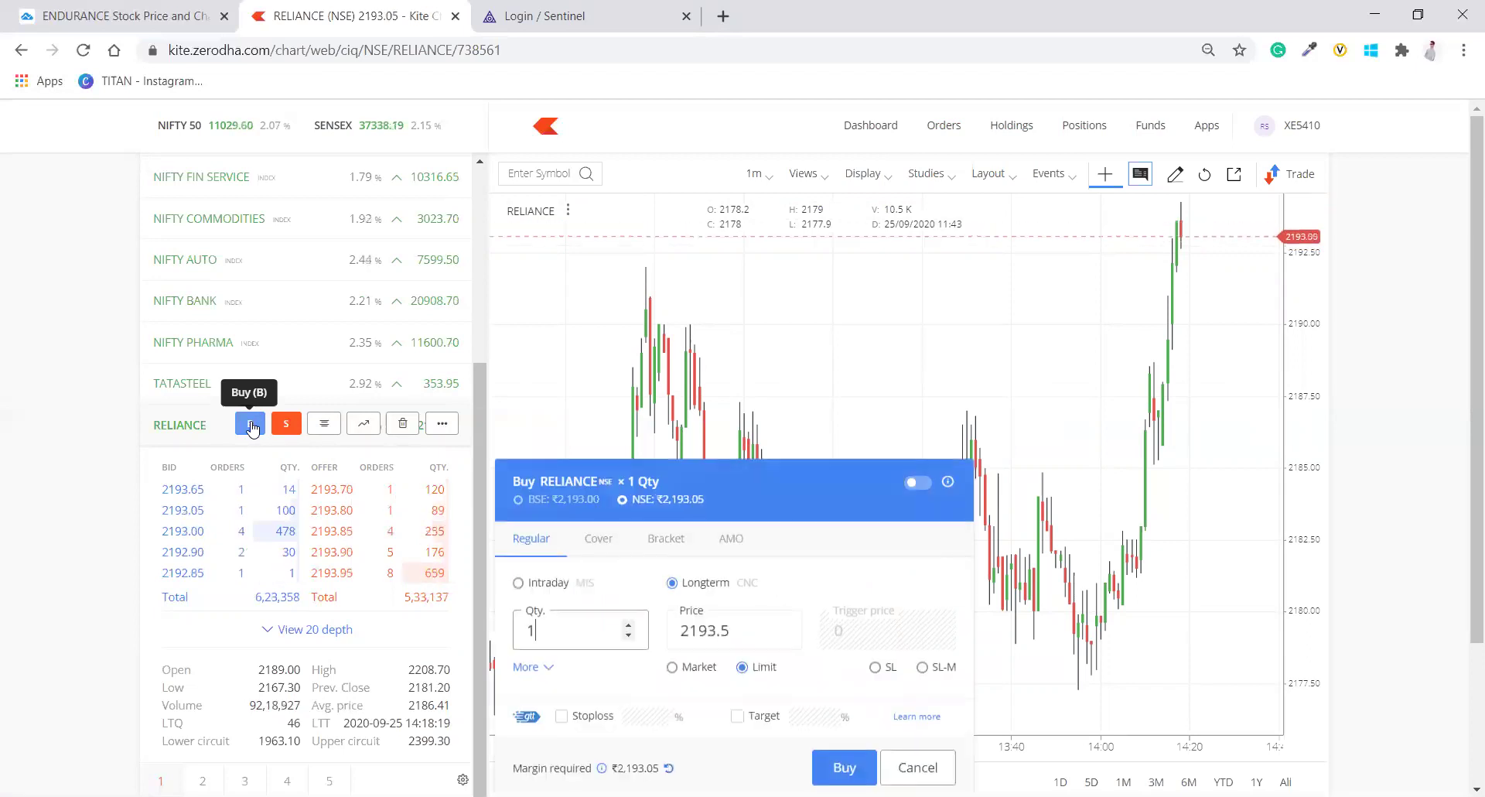
left_click_drag(753, 494, 762, 319)
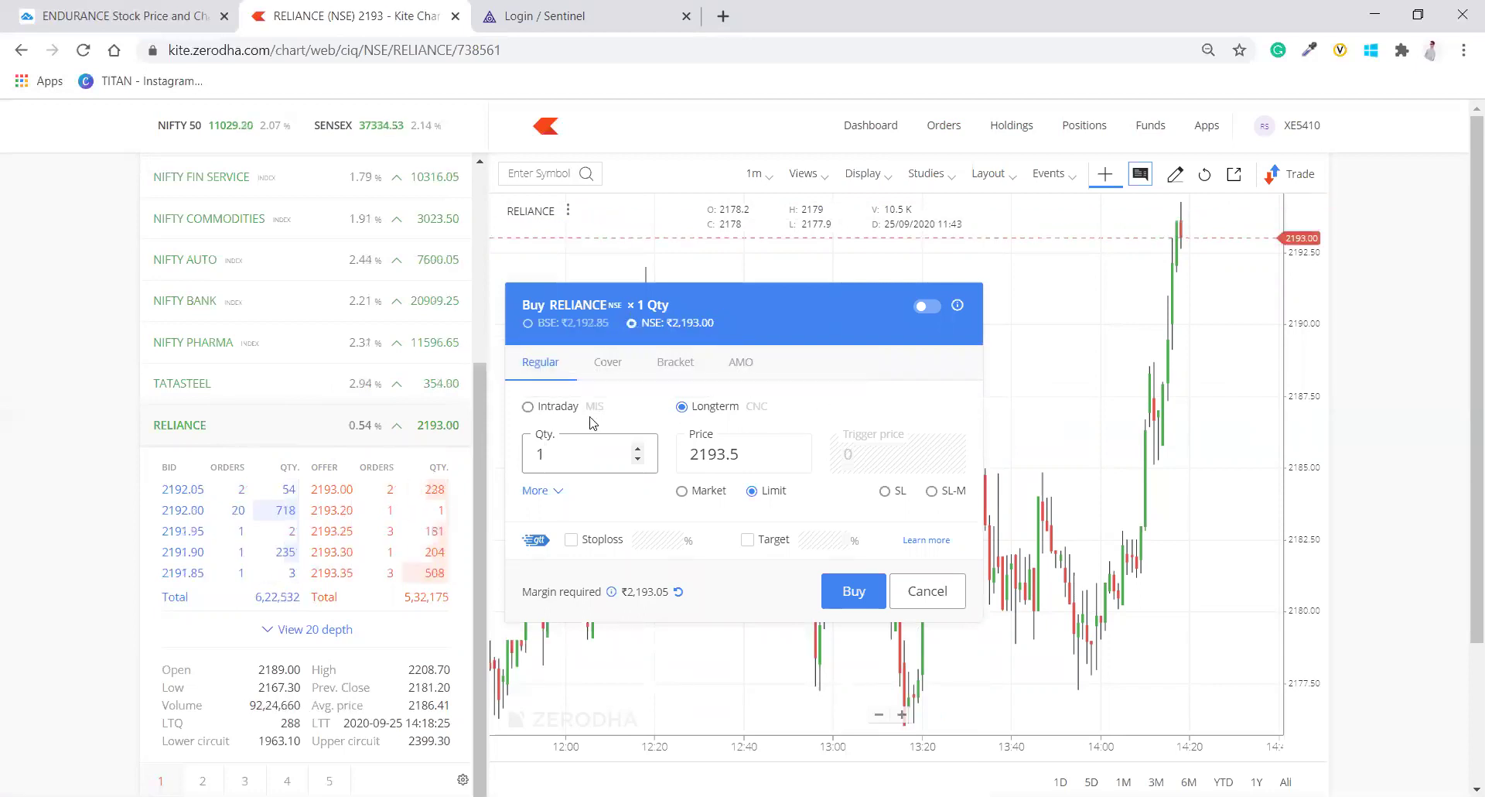
left_click(545, 411)
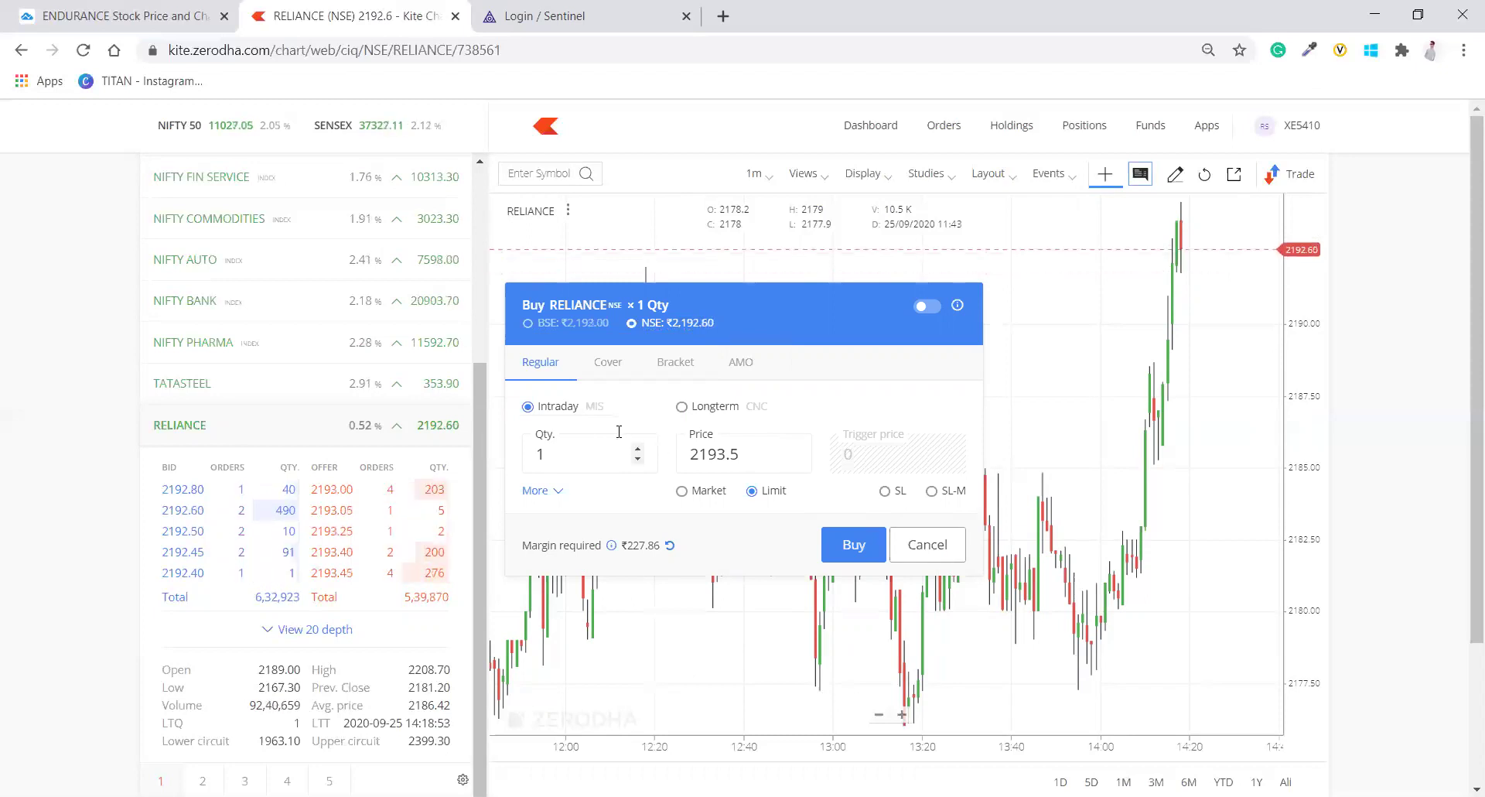
left_click(693, 498)
left_click(750, 499)
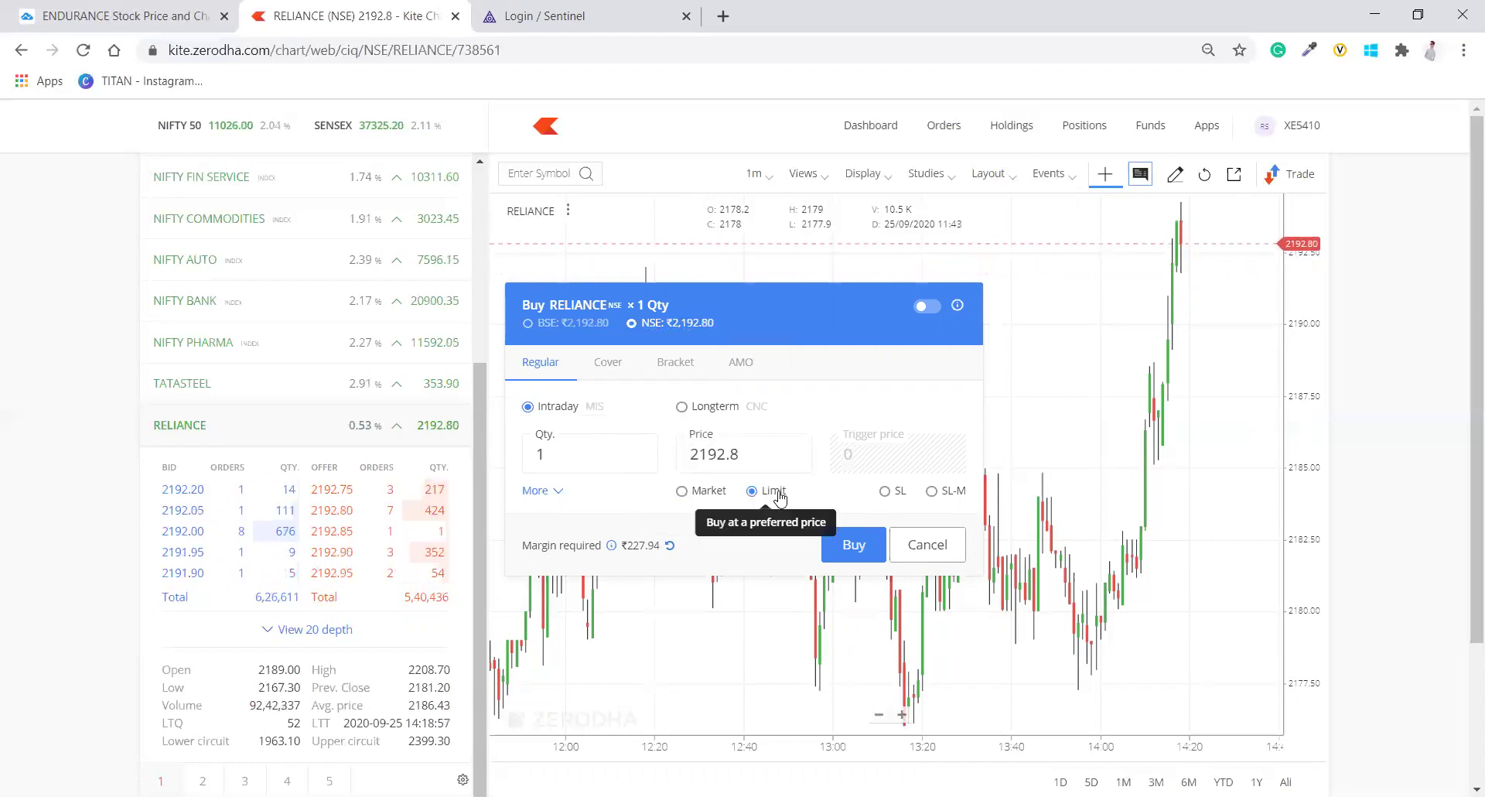
left_click(695, 495)
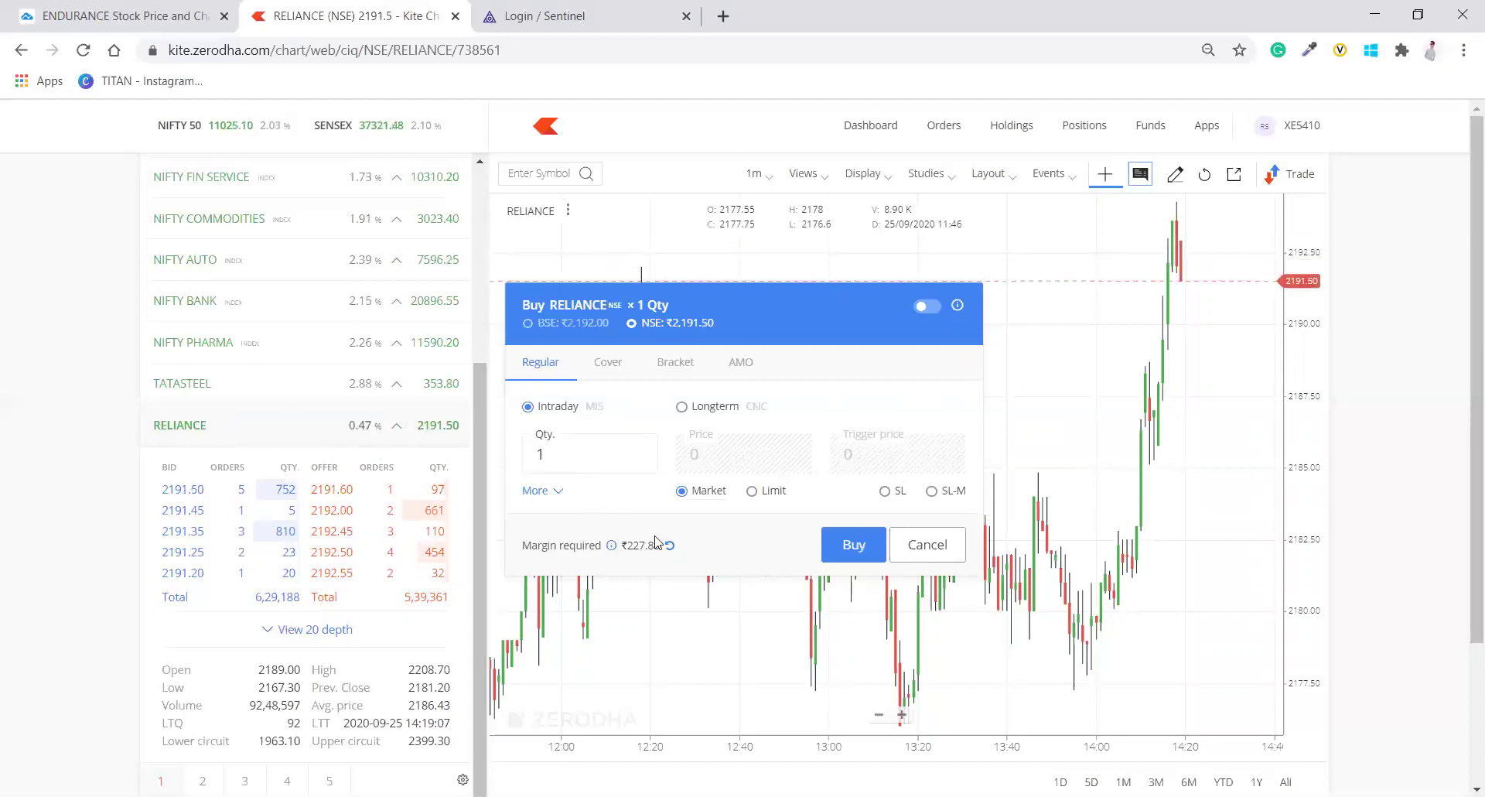
left_click(762, 492)
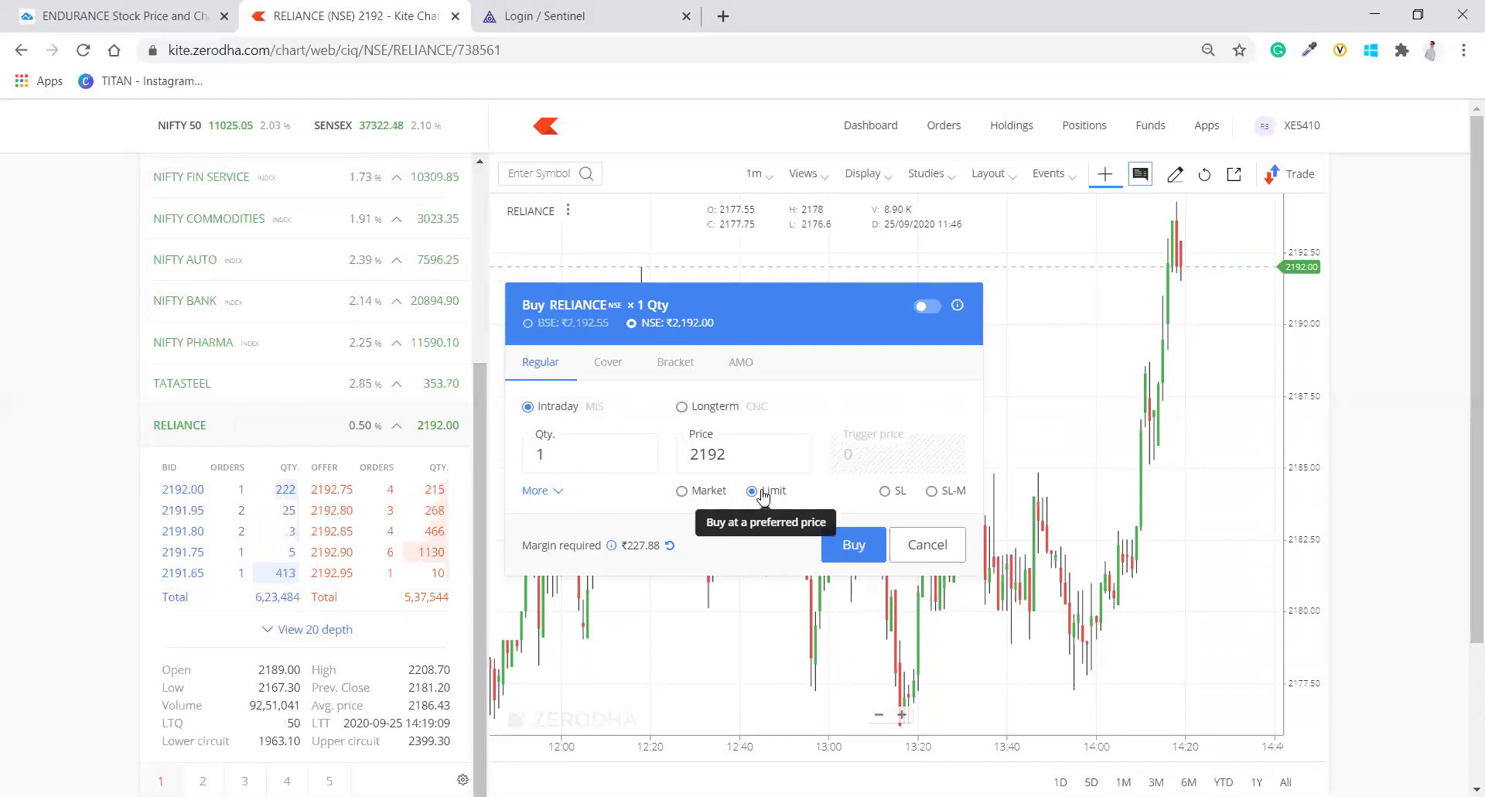
Step: Set the limit price of the RELIANCE buy order to 2190 and refresh its required margin
left_click(747, 446)
key("BackSpace")
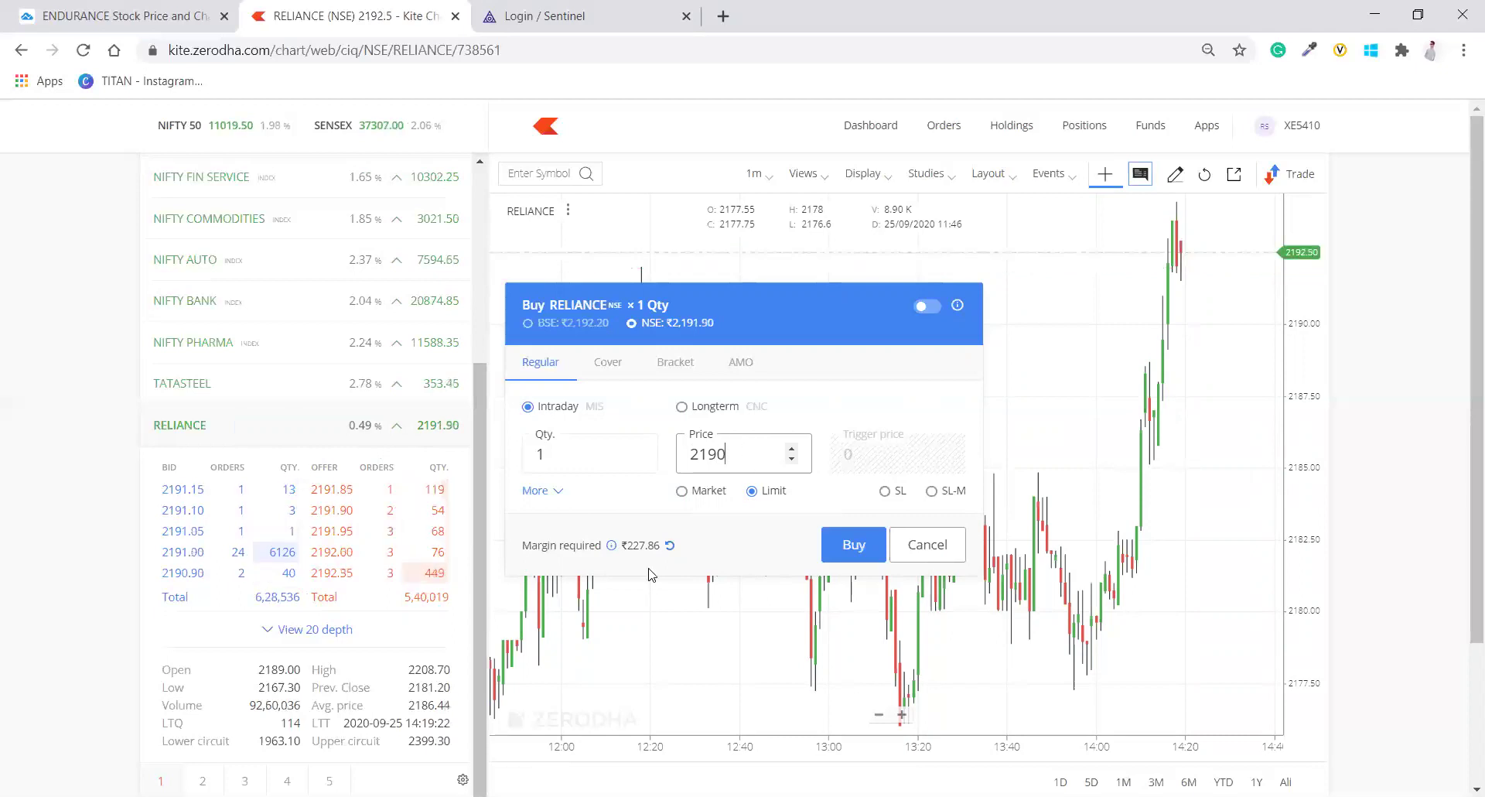
left_click(670, 545)
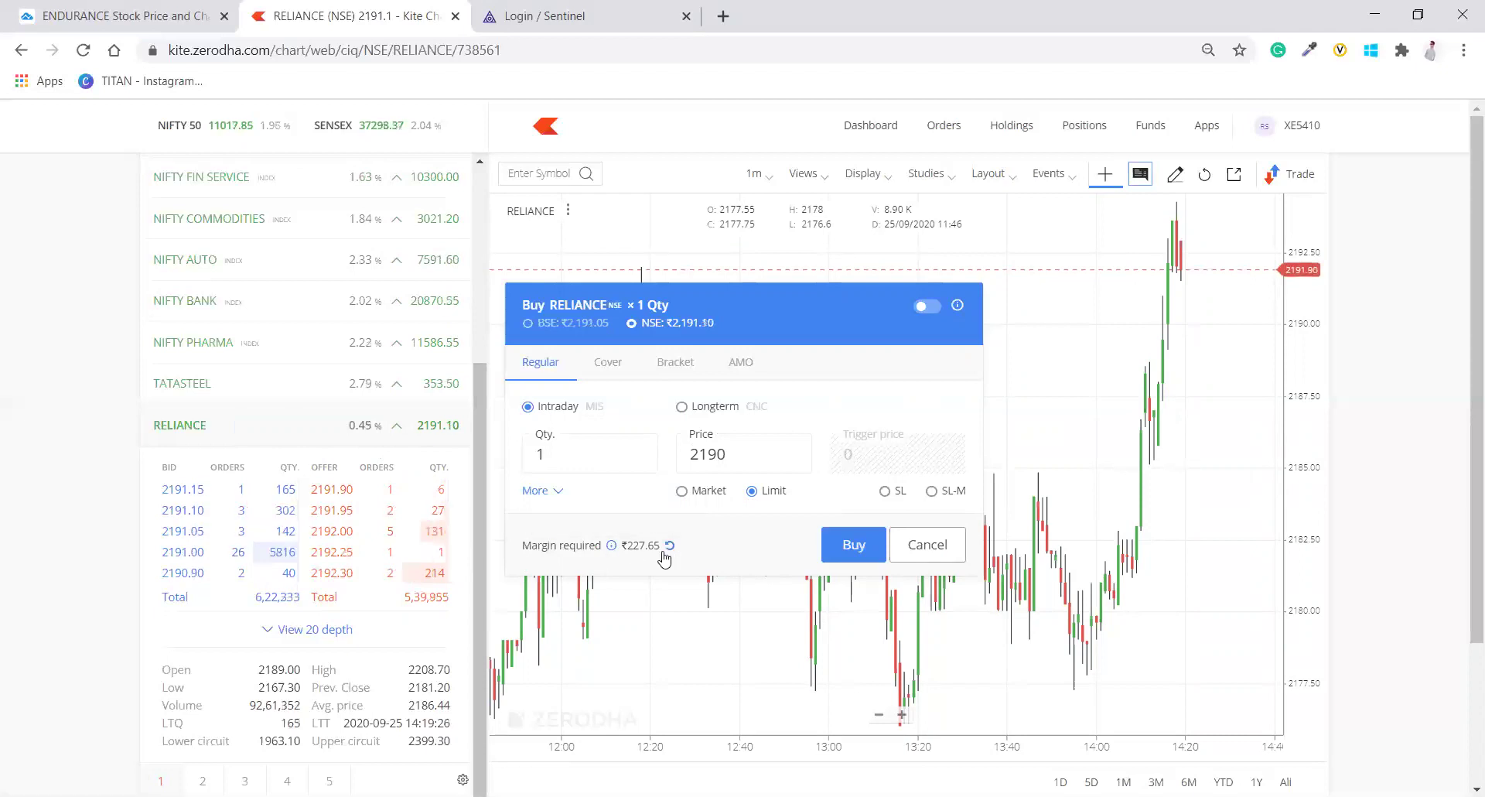
Step: Switch the RELIANCE buy order to Longterm and discard it without placing it
left_click(709, 468)
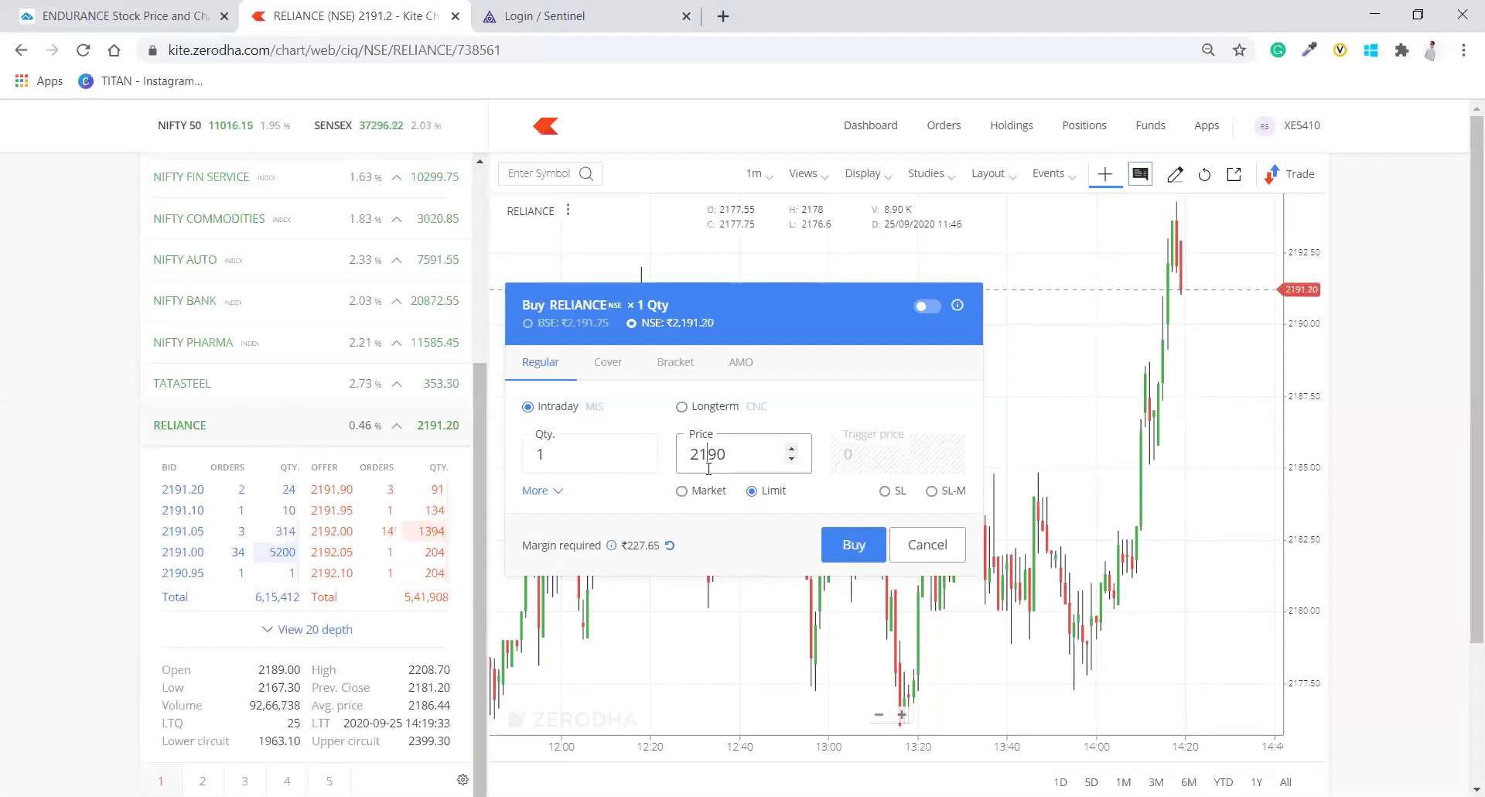
left_click(703, 415)
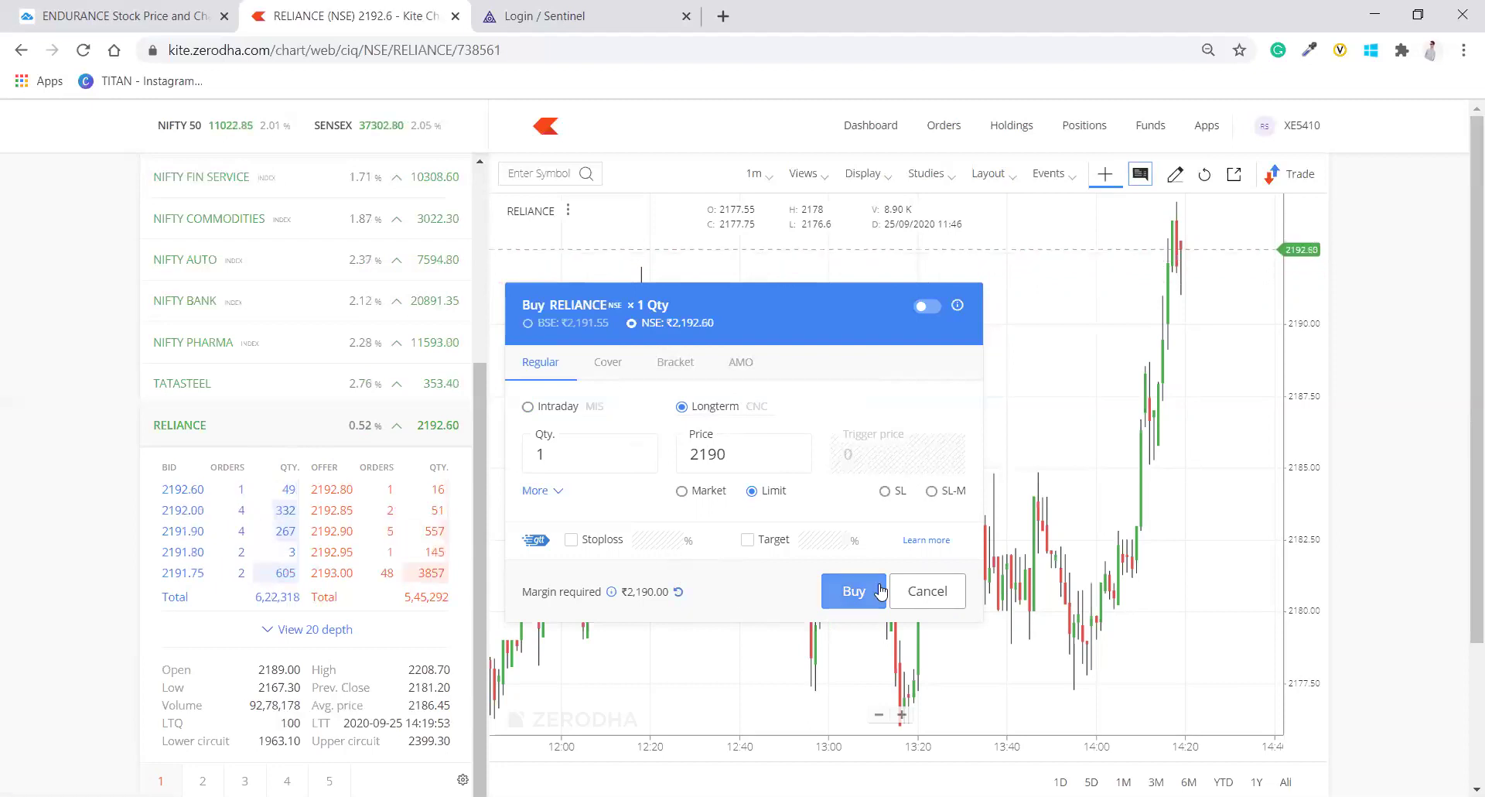
left_click(912, 595)
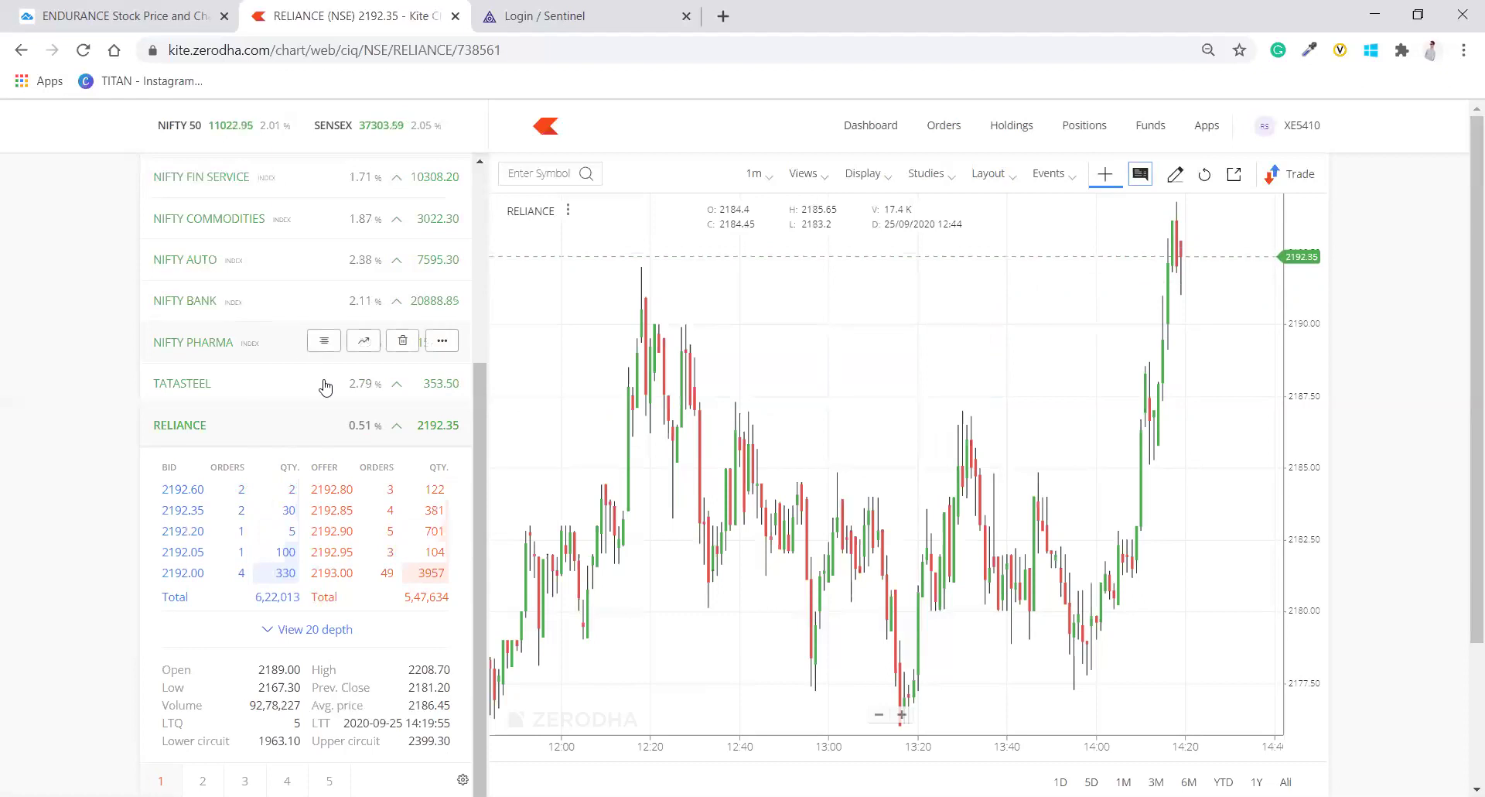
Step: Place a Longterm limit buy order for 1 TATASTEEL share on NSE at a price of 353
left_click(250, 382)
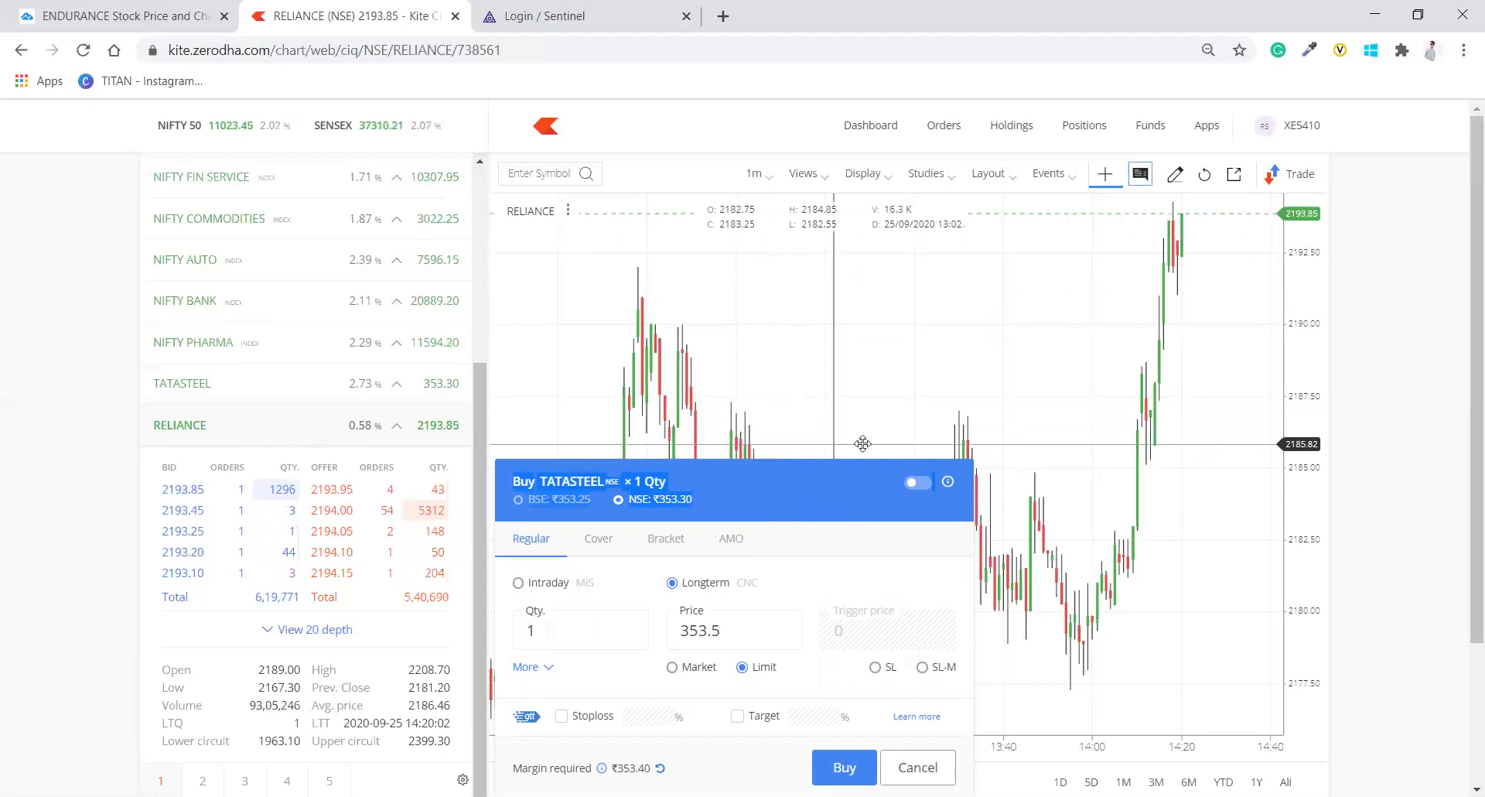
left_click_drag(788, 493, 858, 258)
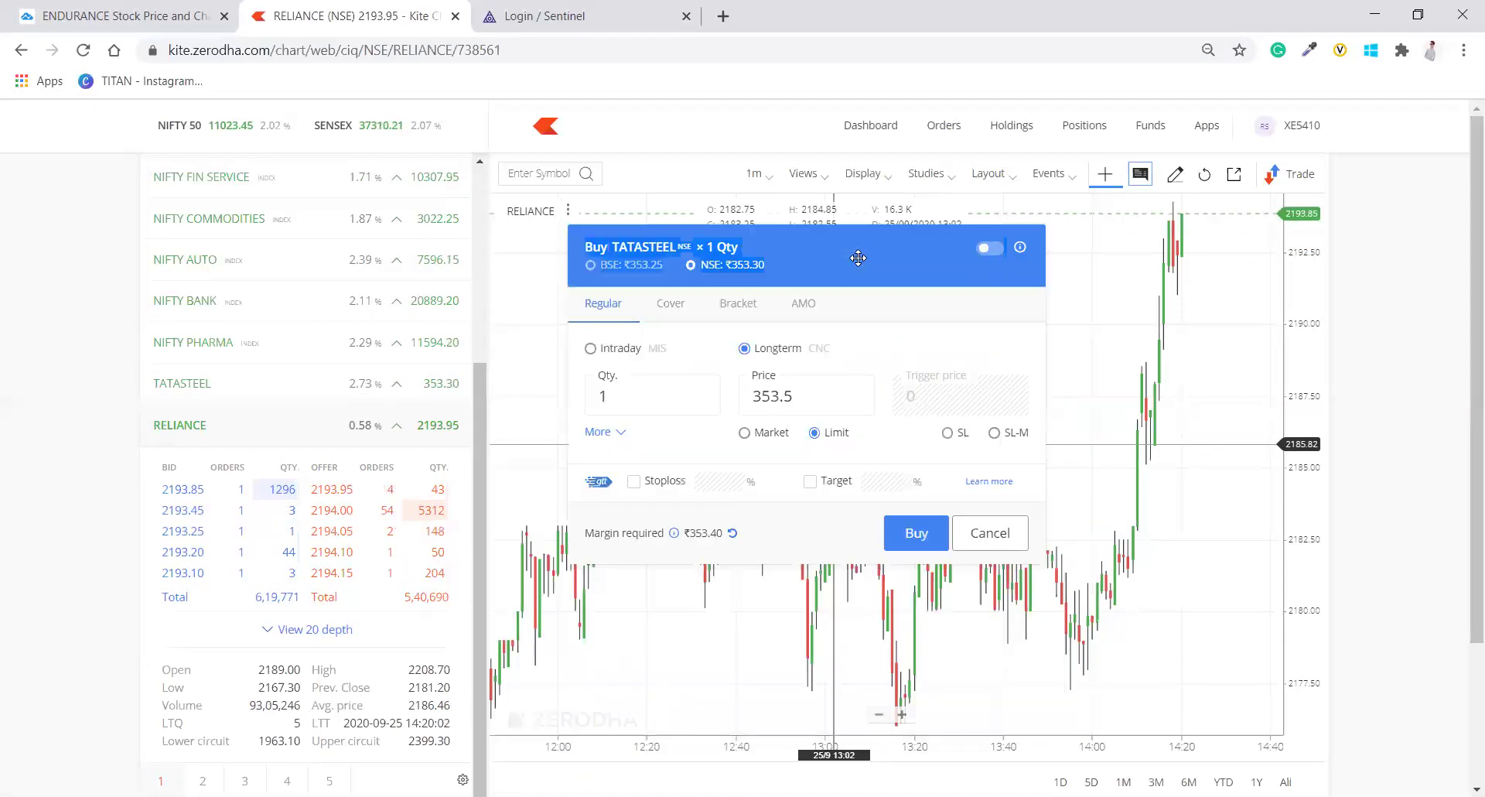
left_click(822, 400)
key("BackSpace")
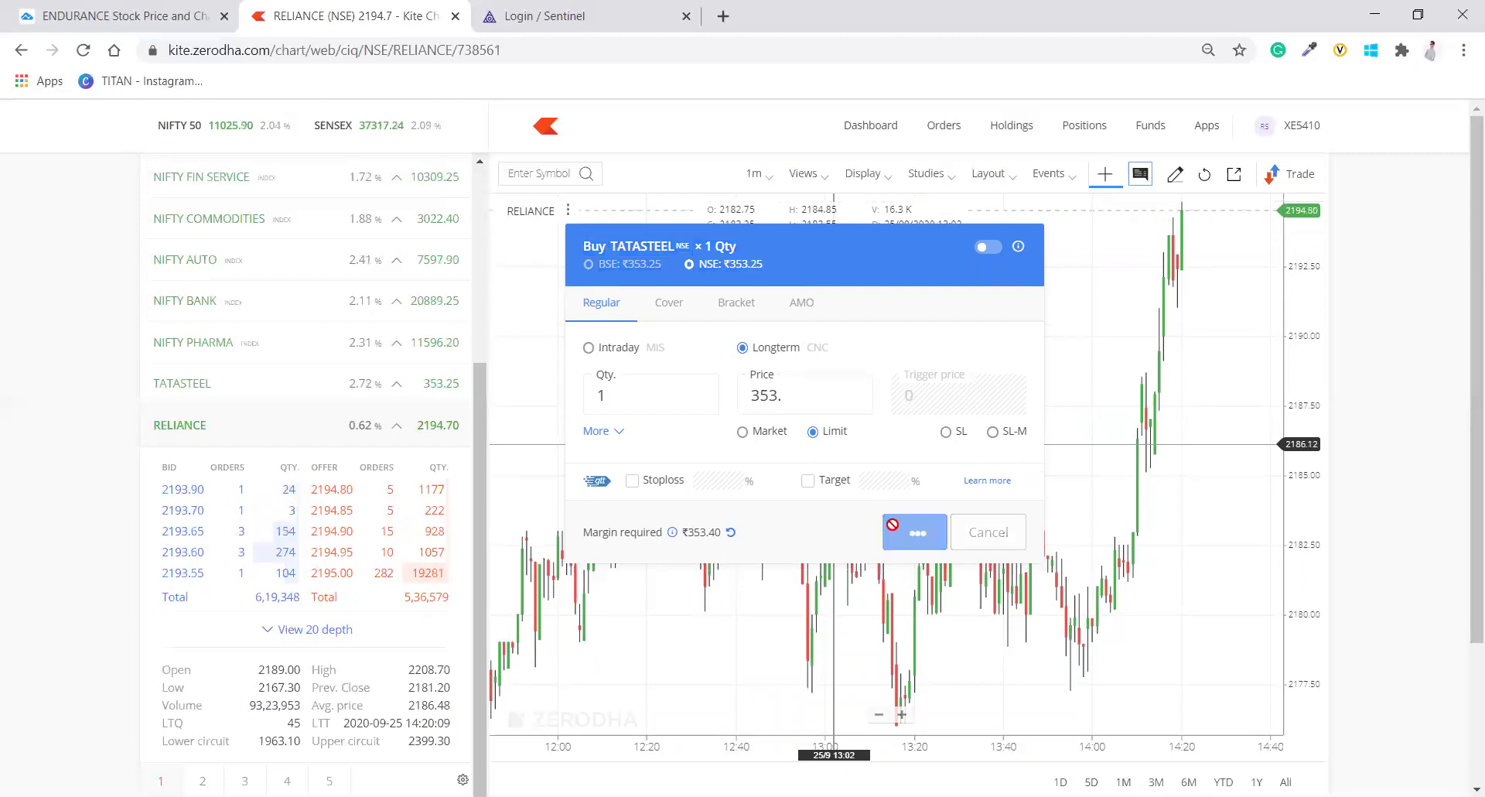
left_click(893, 524)
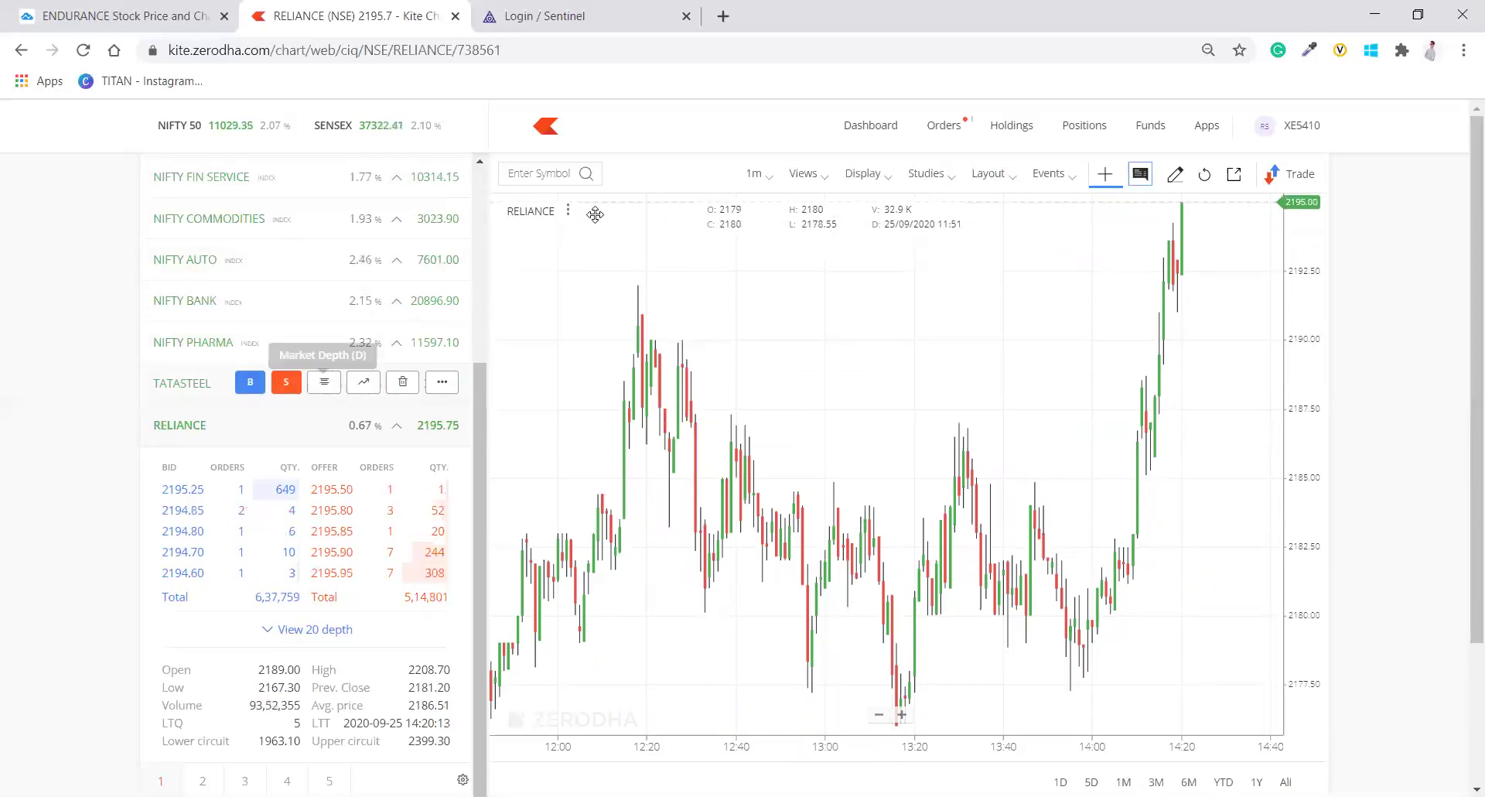
Step: Cancel the open TATASTEEL buy order from the list of open orders
left_click(946, 128)
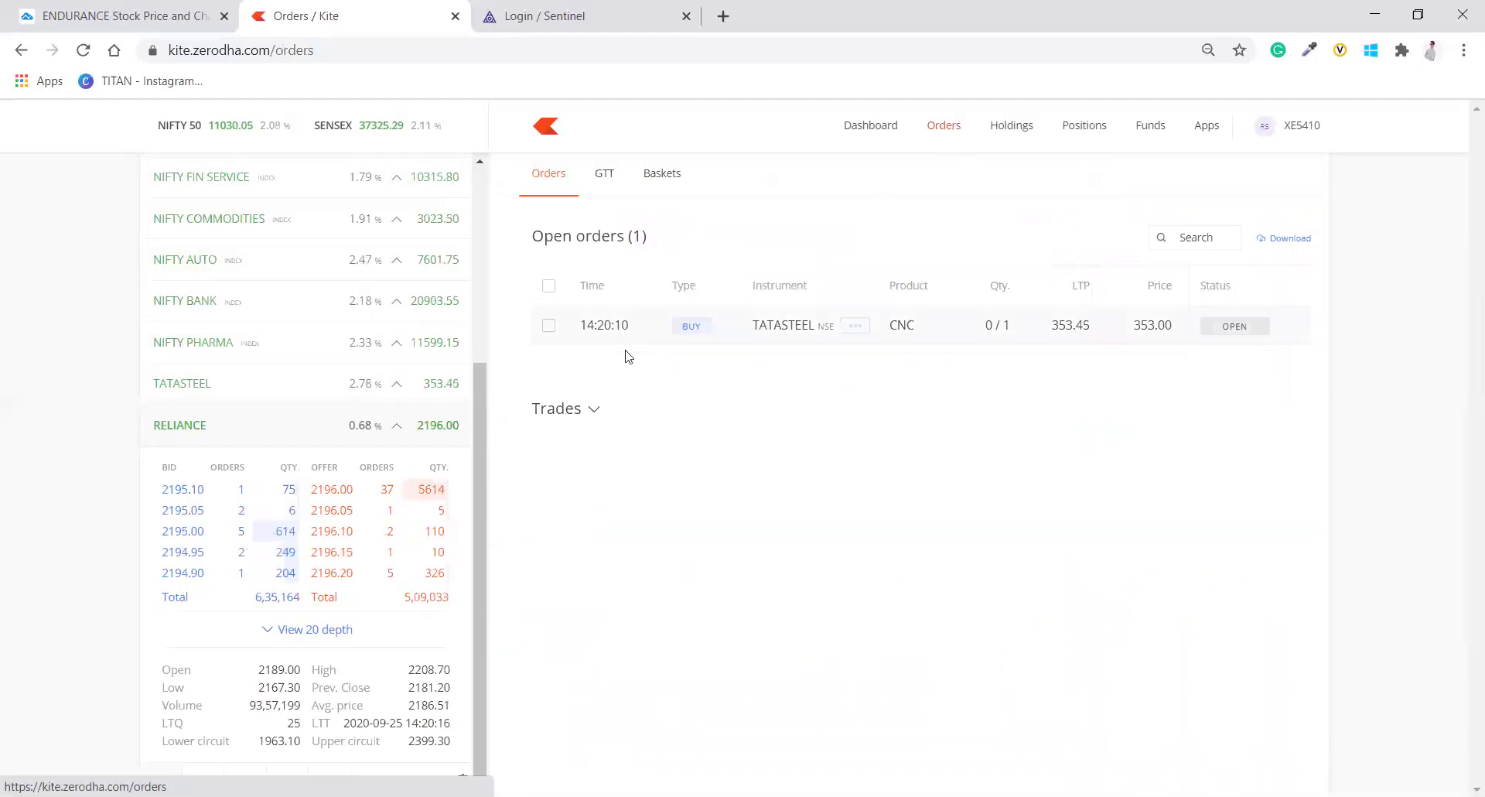
left_click(861, 325)
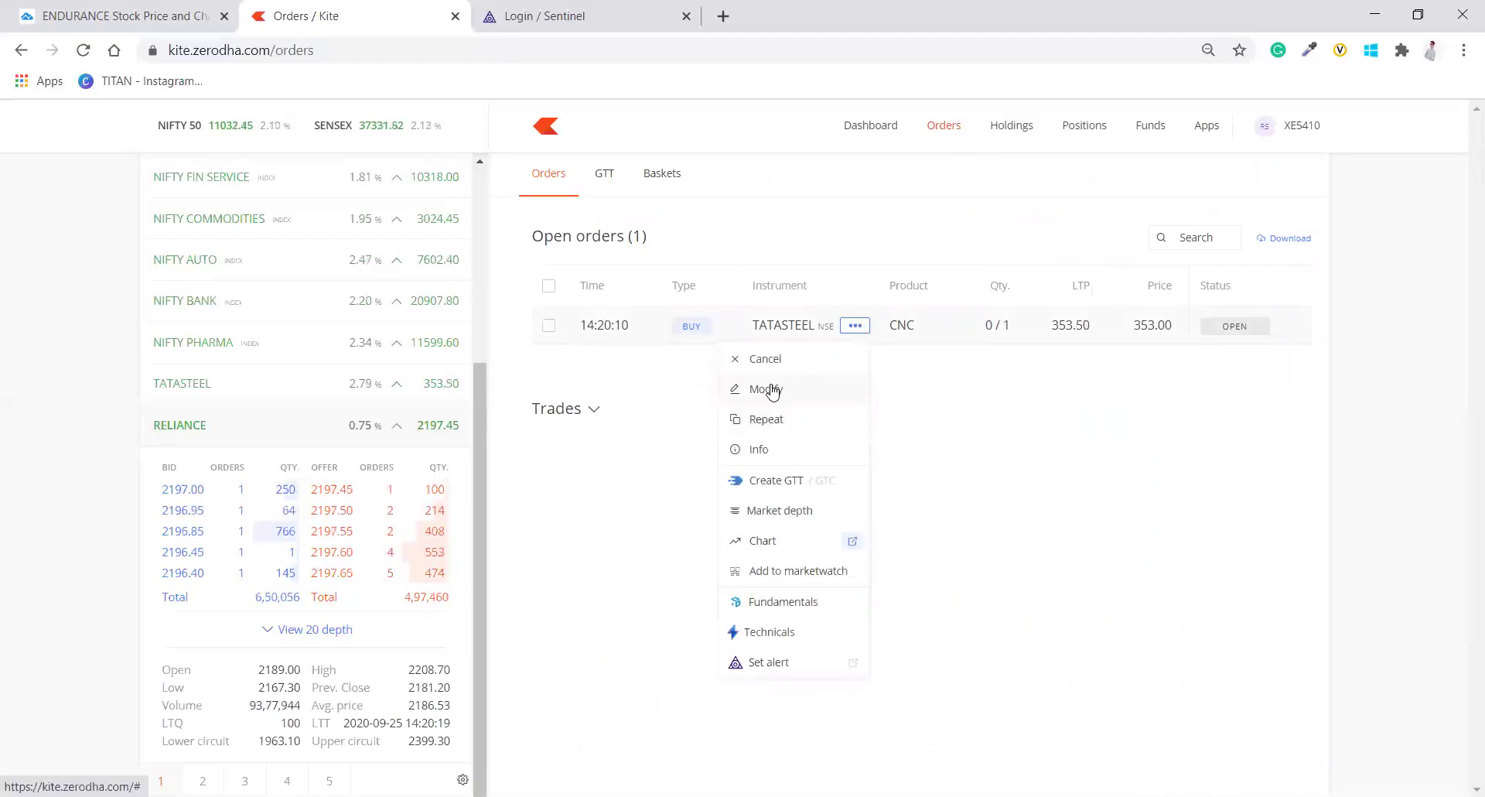
left_click(764, 358)
left_click(771, 354)
mouse_move(269, 418)
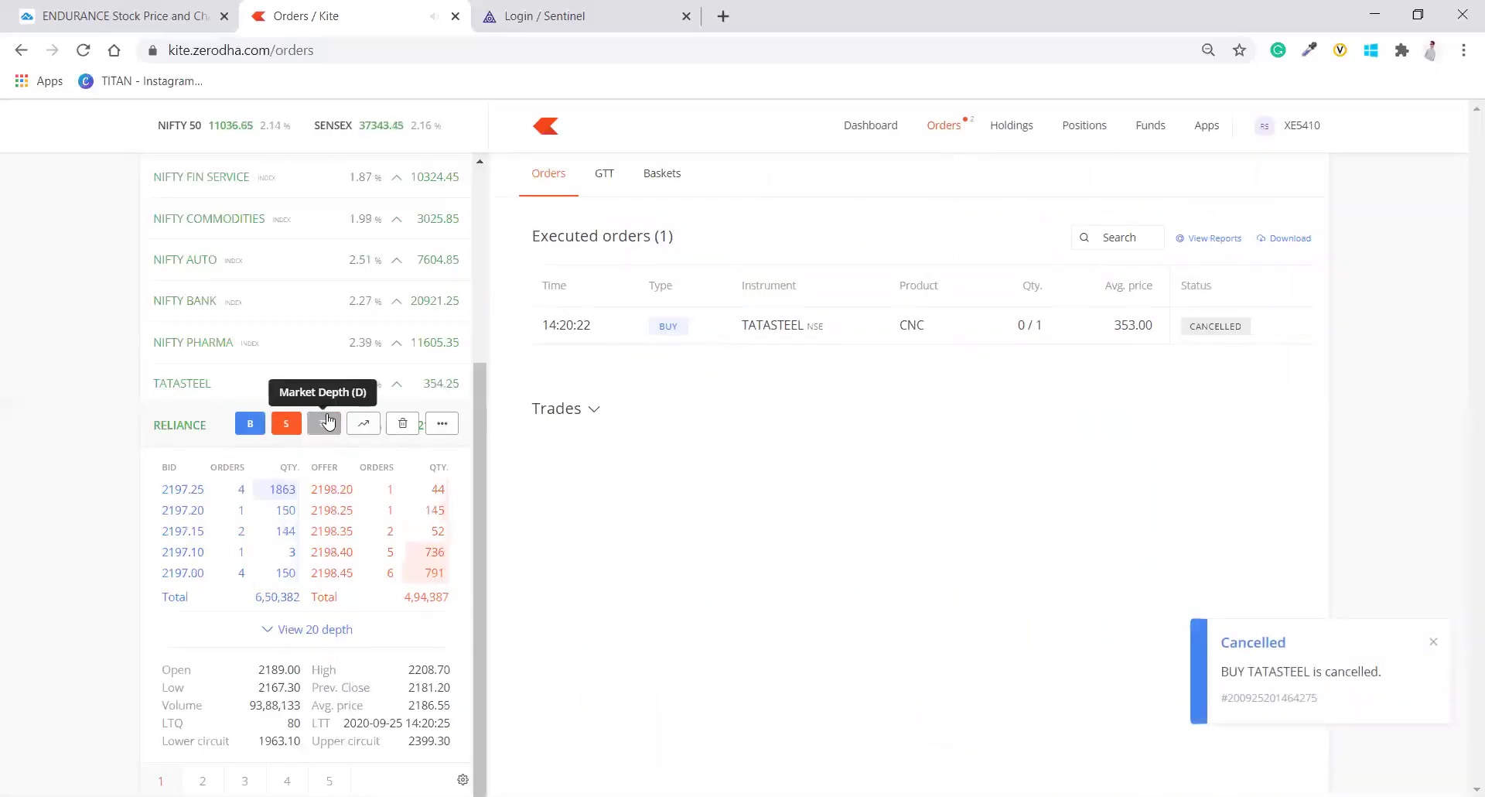
Step: Start a Regular buy order for 1 TATASTEEL share on NSE from the watchlist and set it to Intraday
left_click(247, 386)
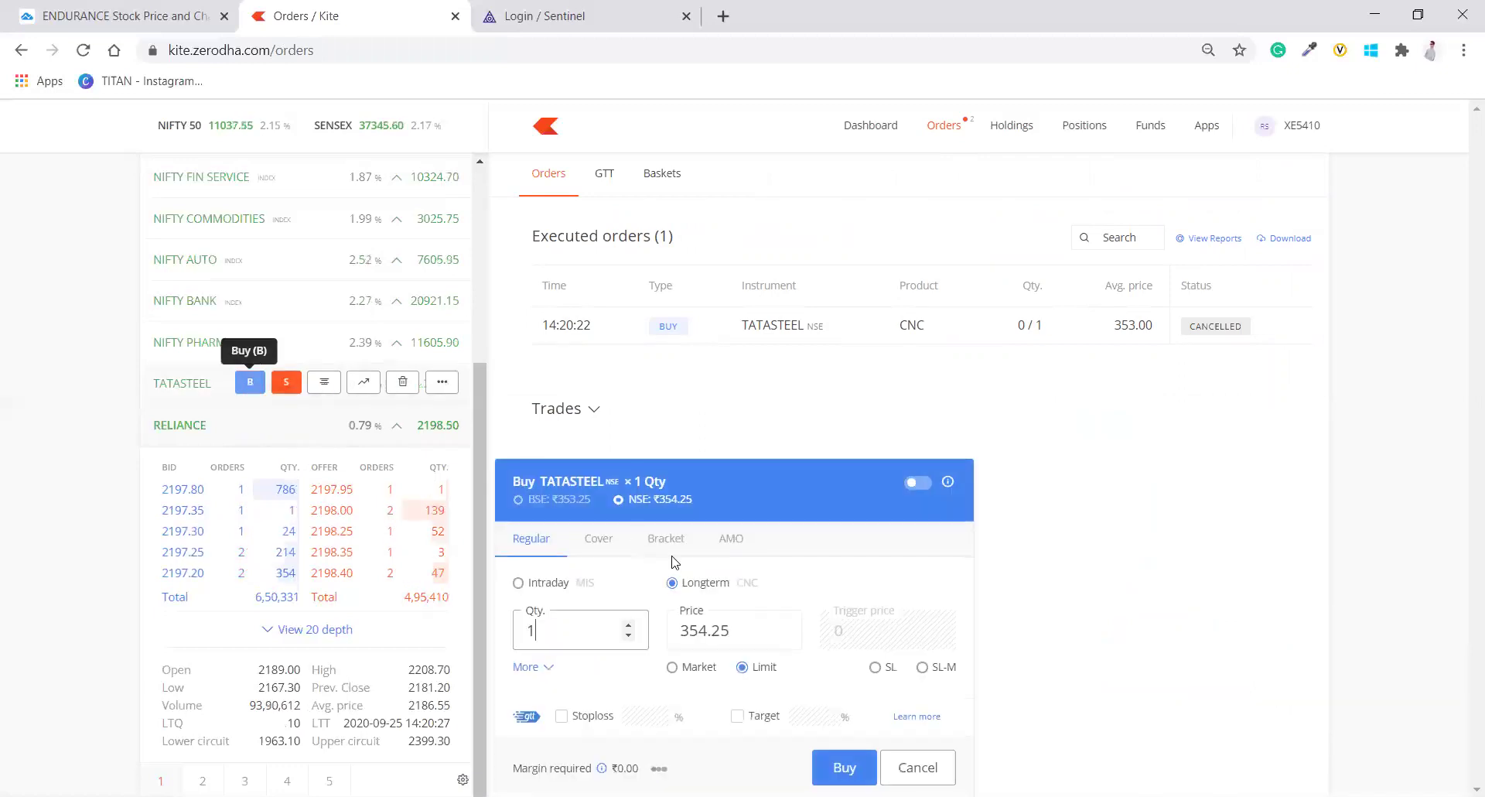
left_click_drag(739, 486, 764, 225)
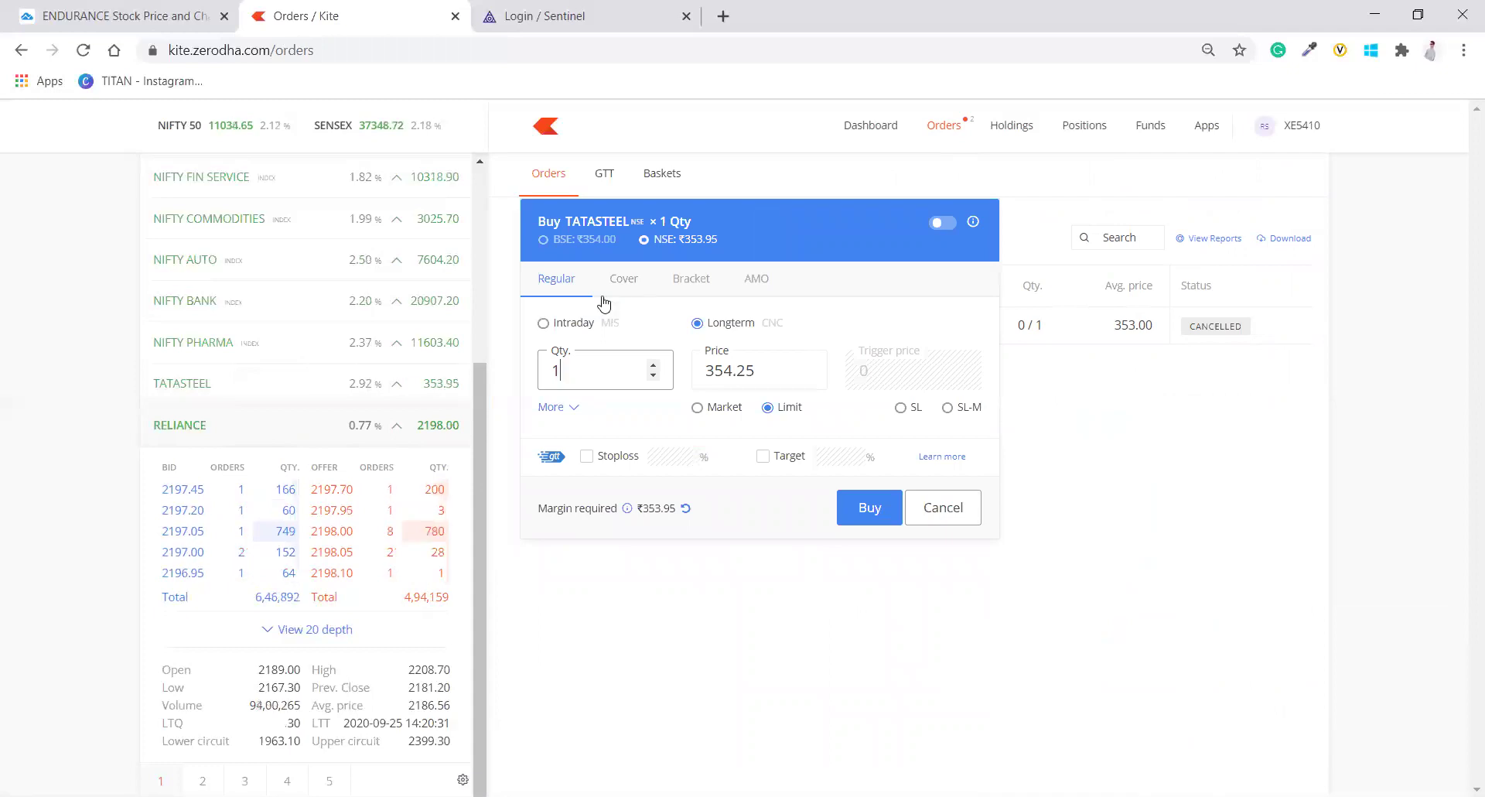
left_click(554, 324)
left_click(553, 323)
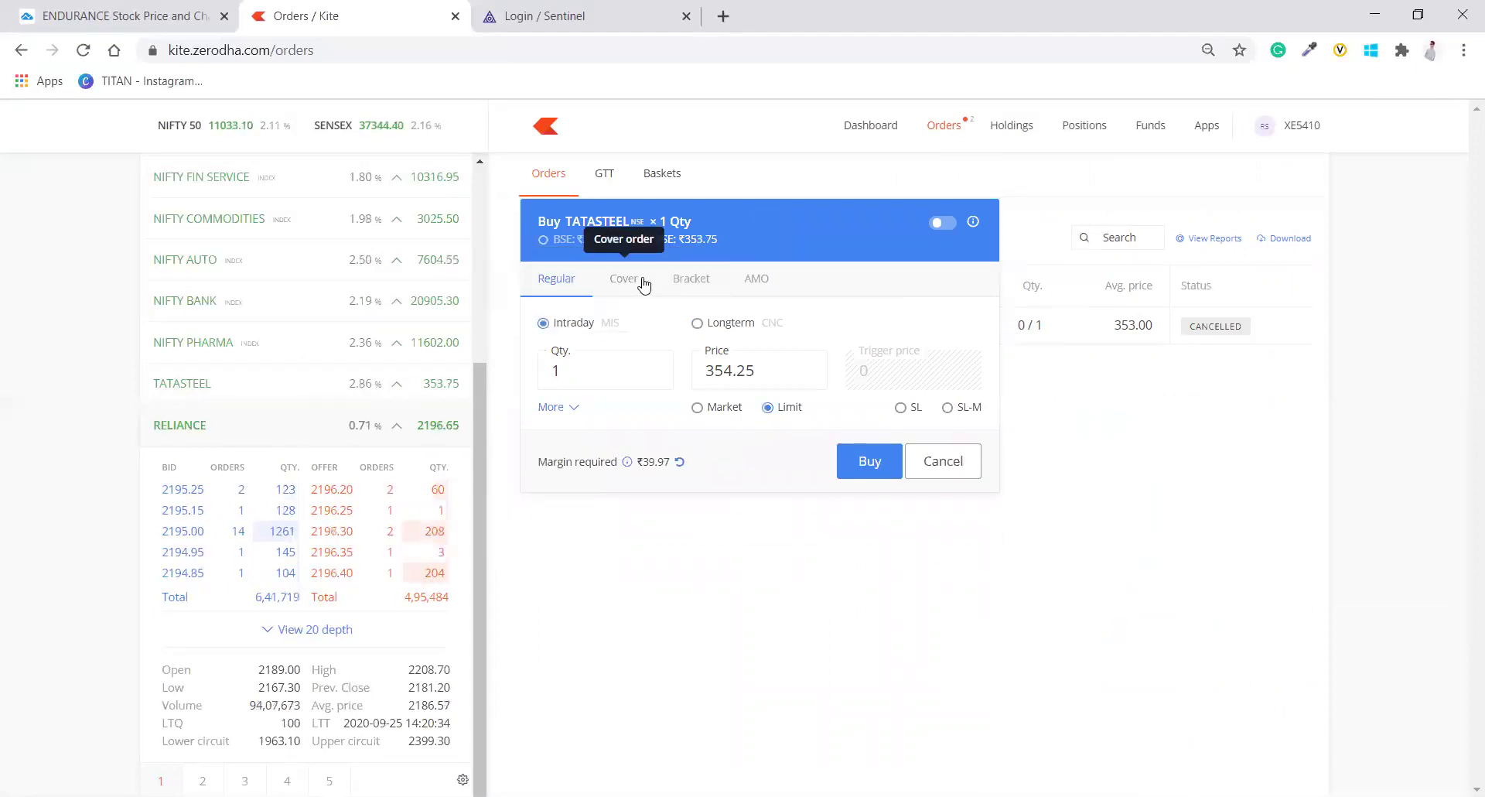
Step: Compare the Cover order form with the Regular intraday form for the TATASTEEL buy order
left_click(642, 287)
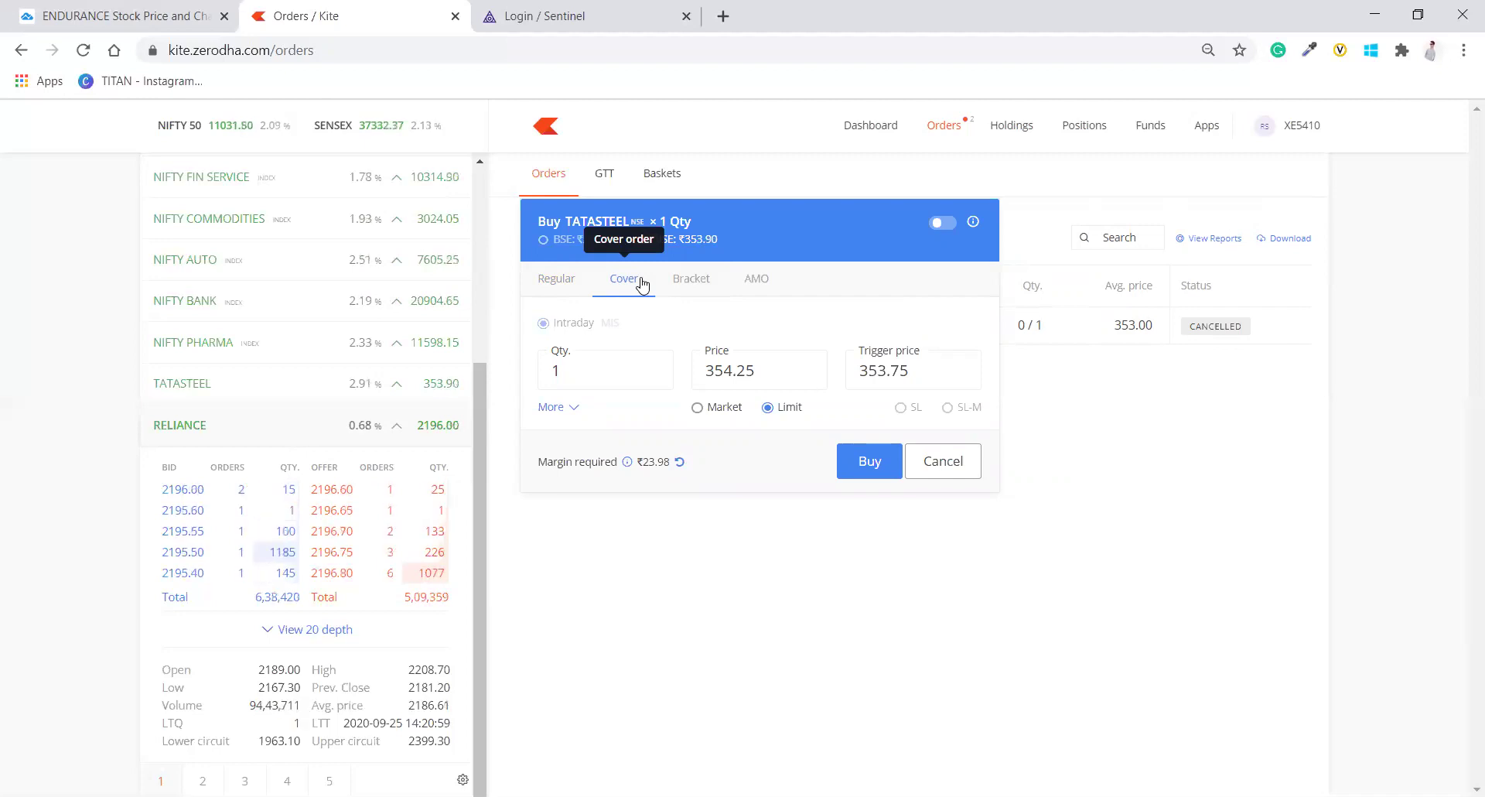
left_click(556, 279)
left_click(614, 364)
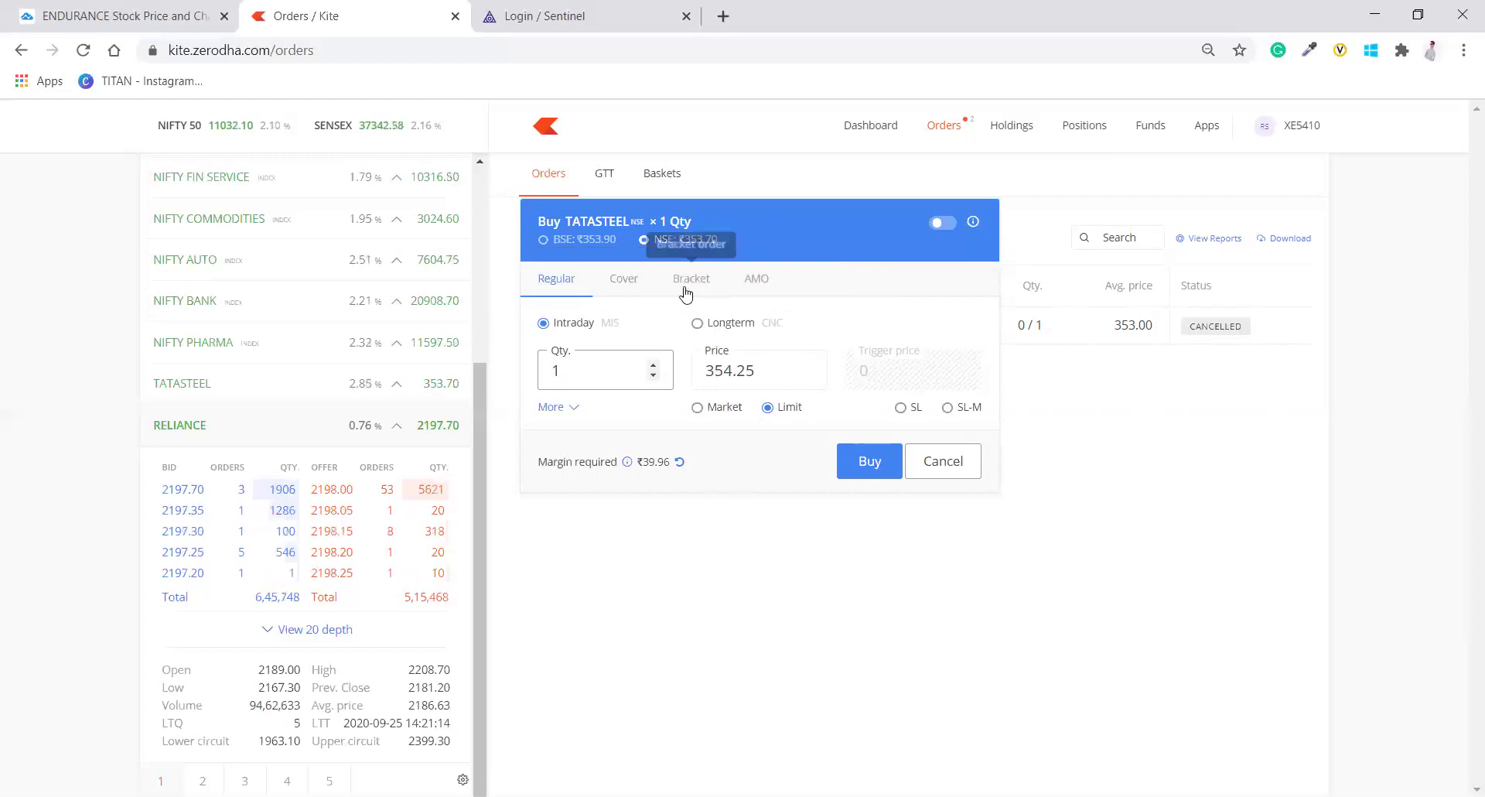
left_click(633, 284)
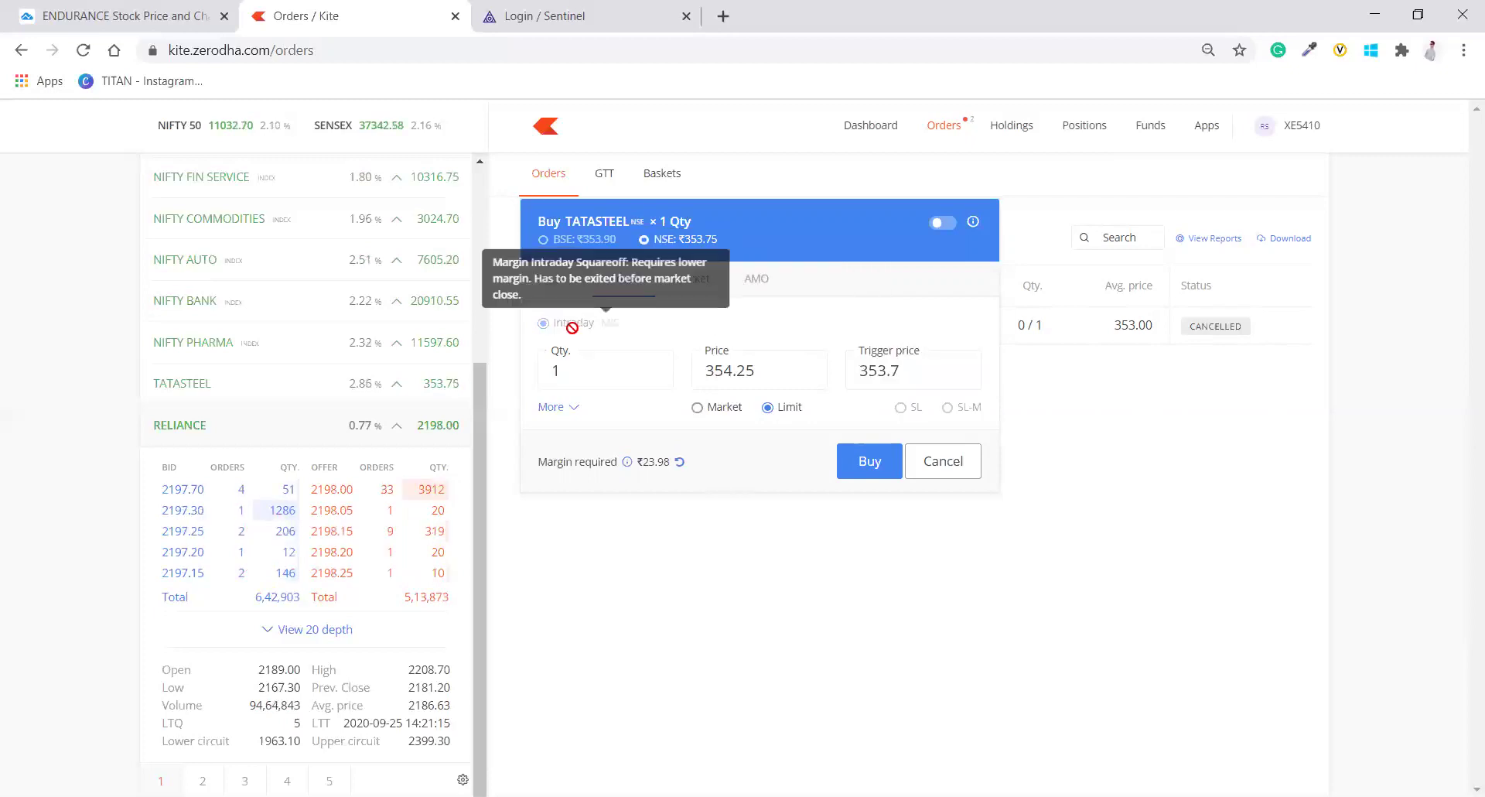
left_click(572, 288)
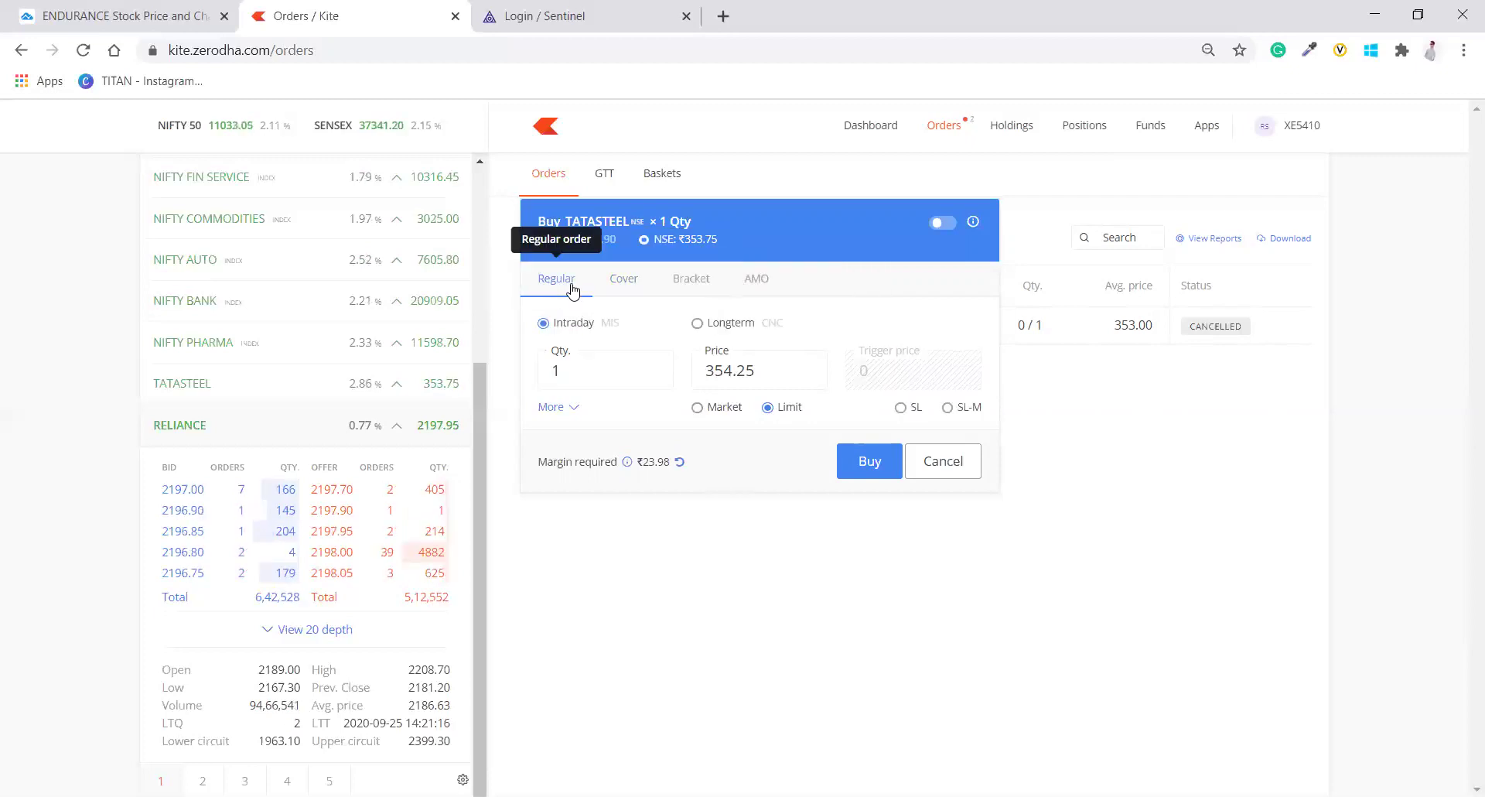
Step: Set the limit price to 353.8 and place the intraday buy order for 1 TATASTEEL share
left_click(770, 371)
key("BackSpace")
key("BackSpace")
key("BackSpace")
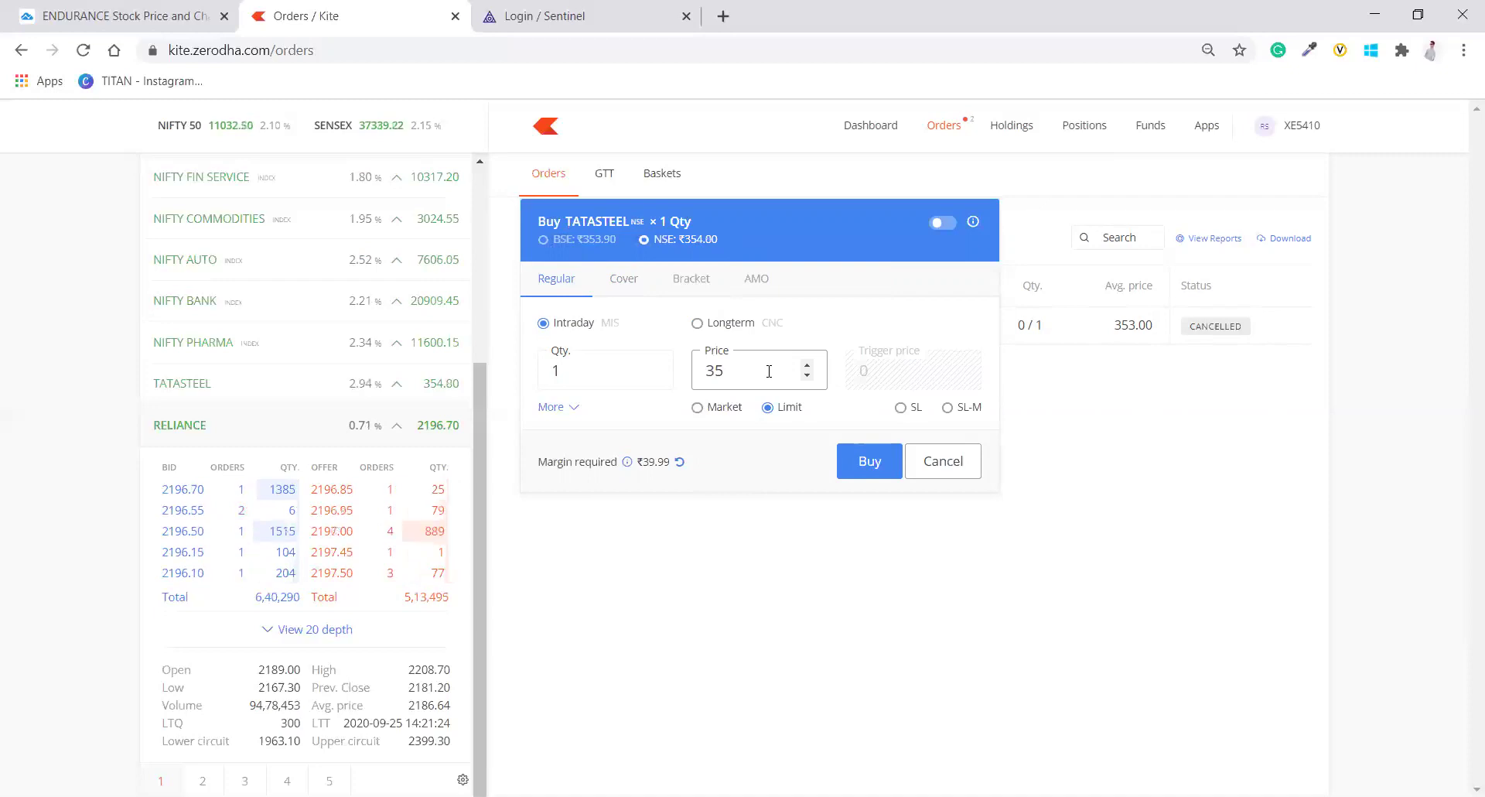
type("3.8")
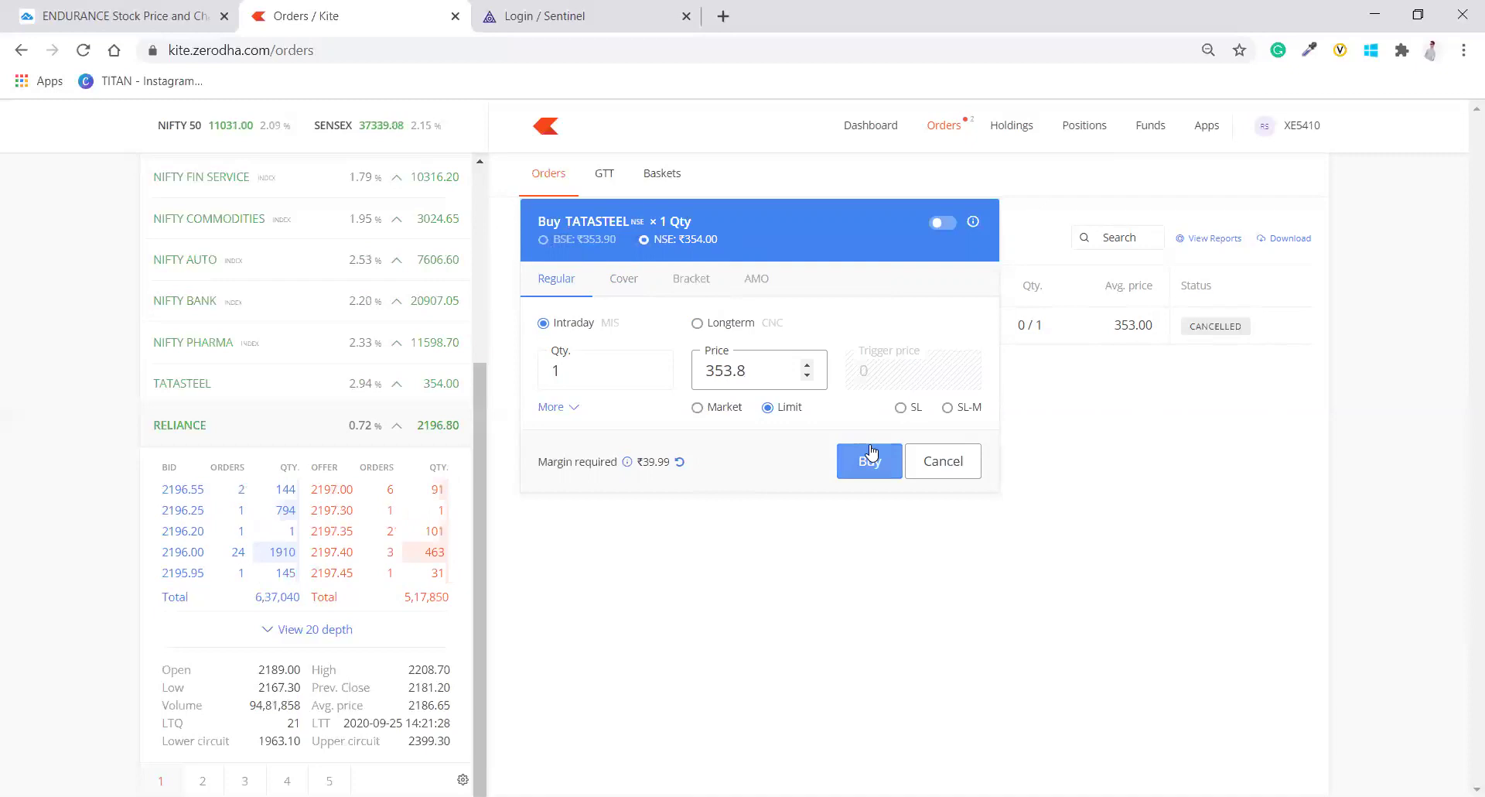
left_click(869, 447)
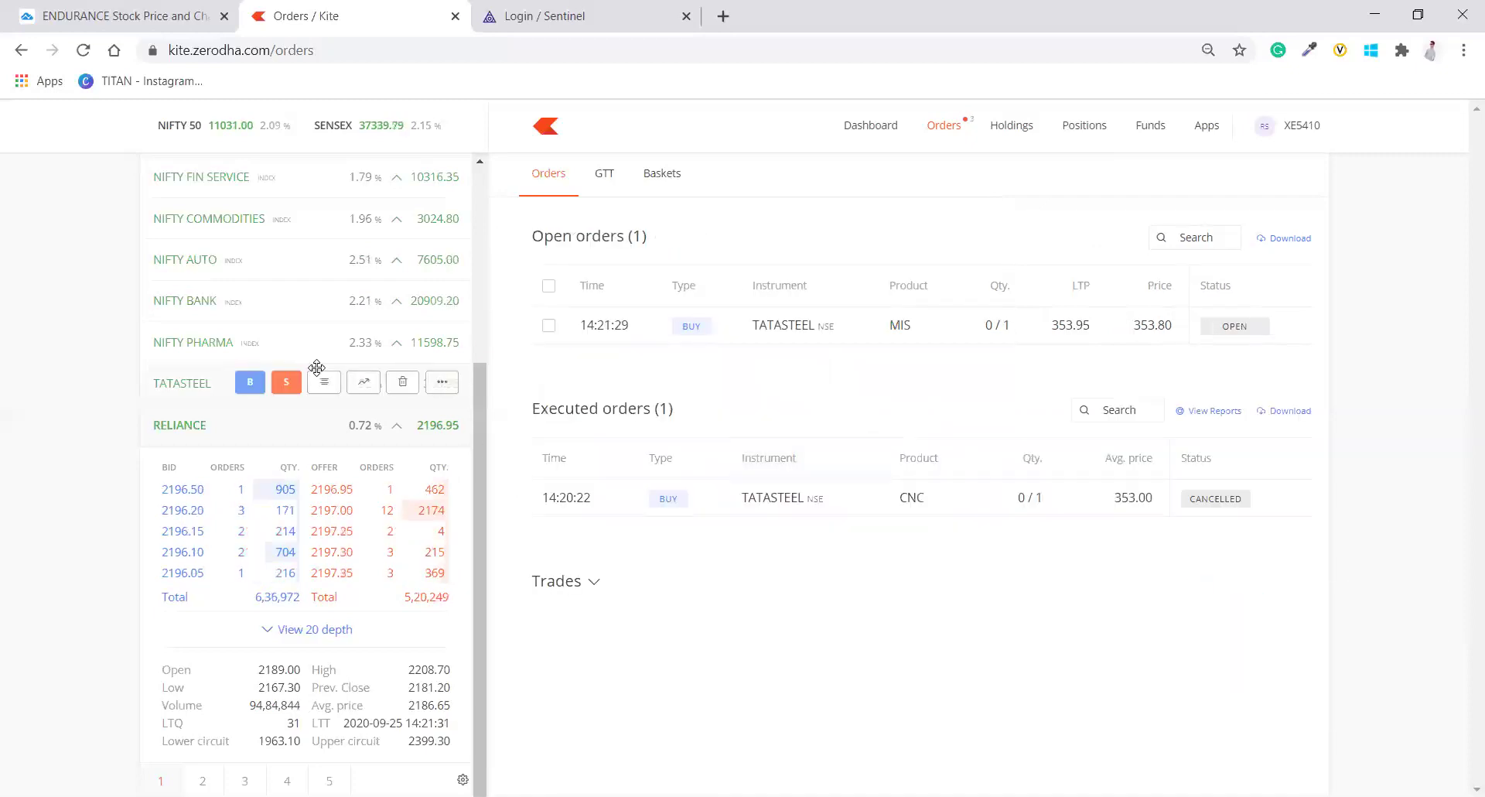
Step: Show the market depth of TATASTEEL and modify its open buy order to a limit price of 354
left_click(326, 385)
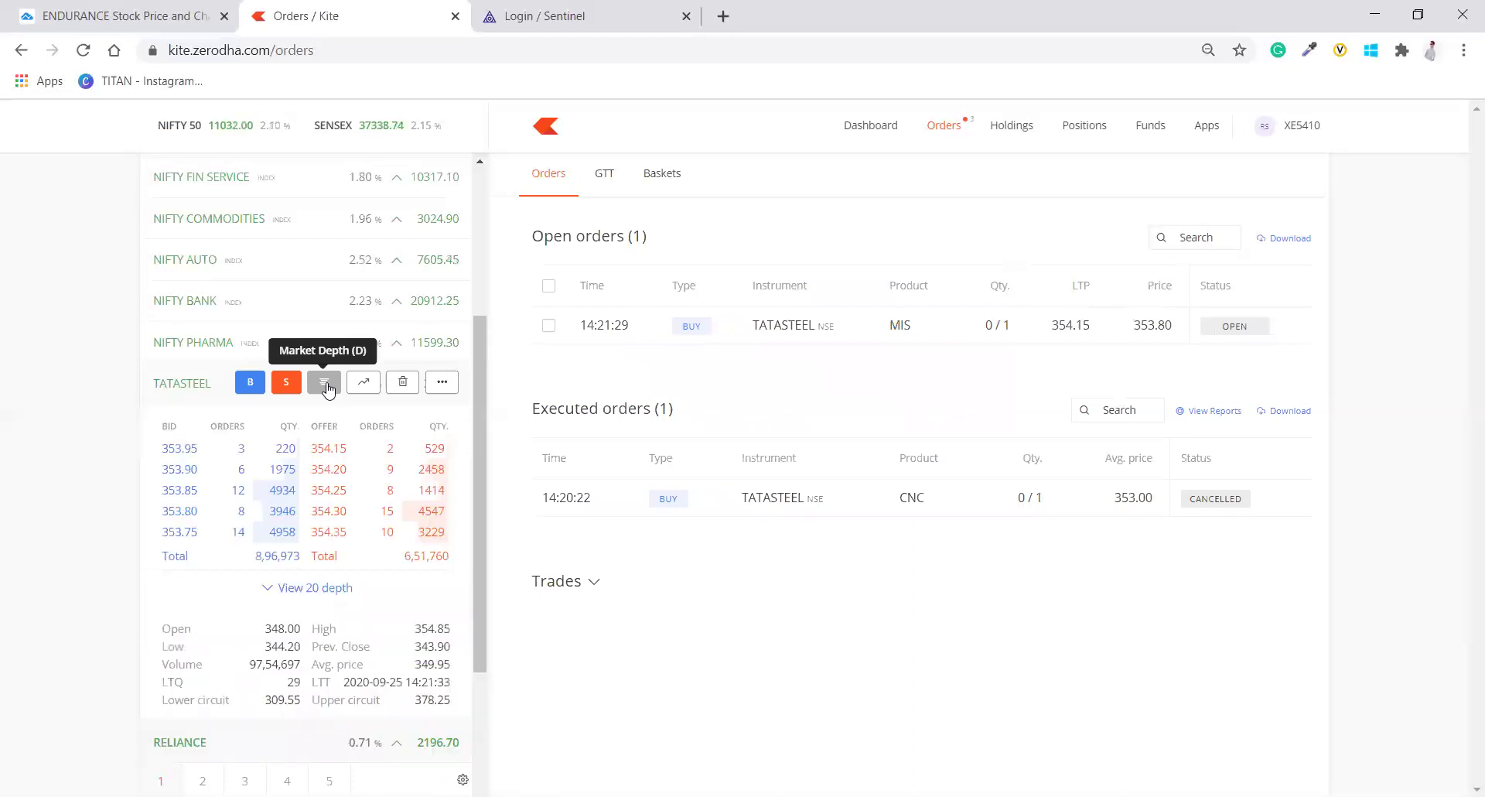
mouse_move(752, 324)
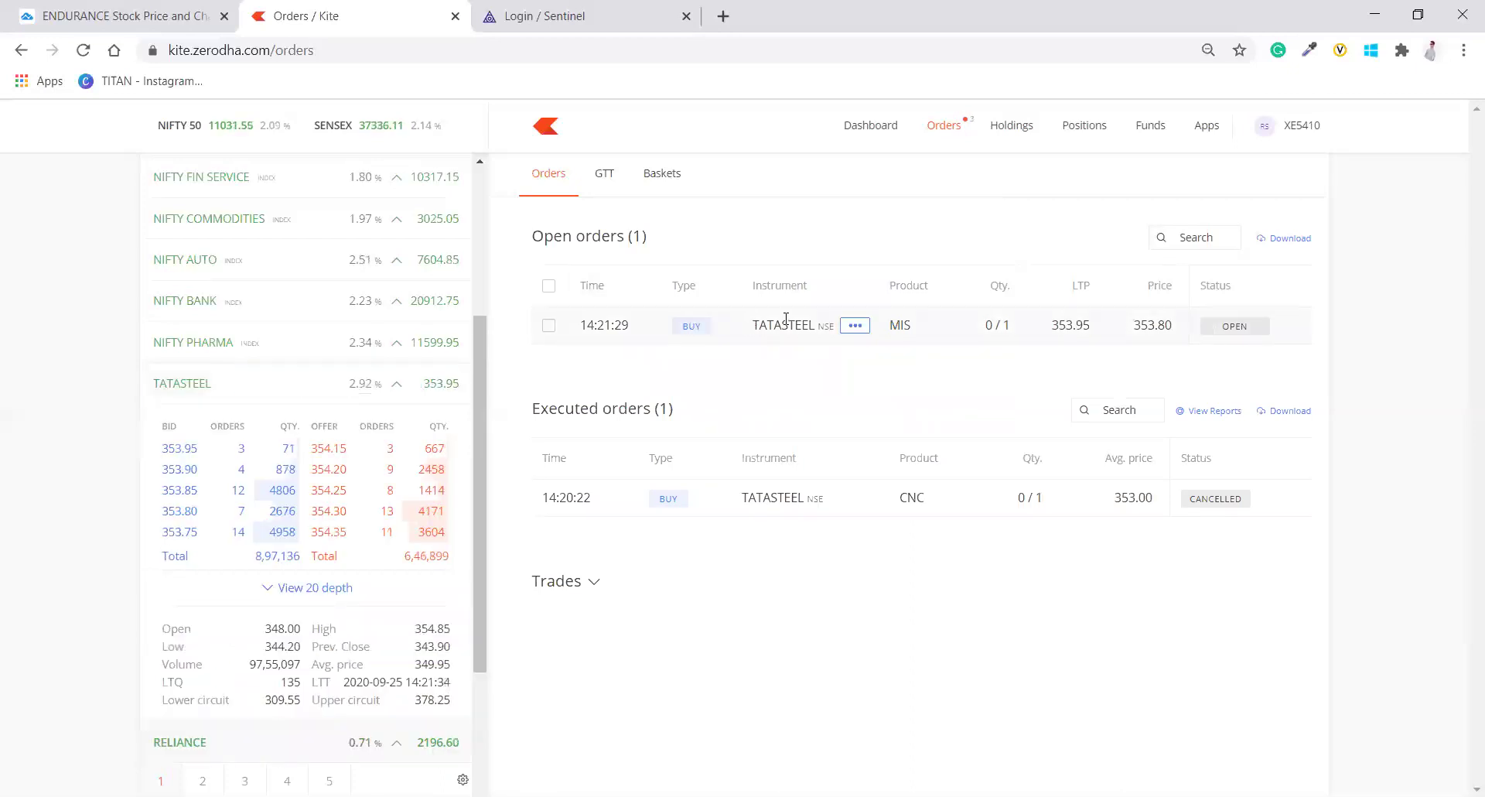
left_click(869, 331)
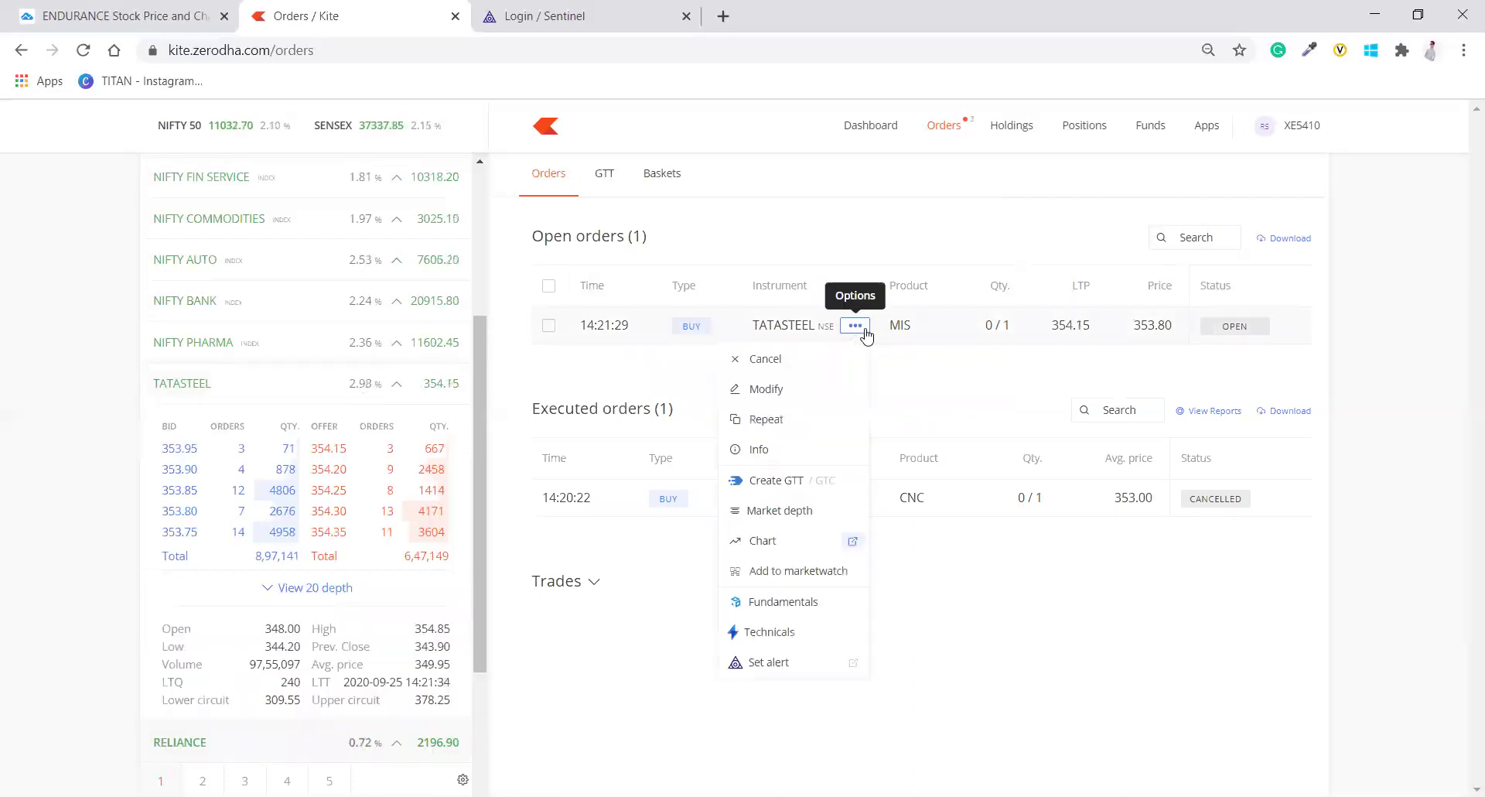
left_click(768, 389)
left_click(738, 683)
type("4")
left_click(835, 766)
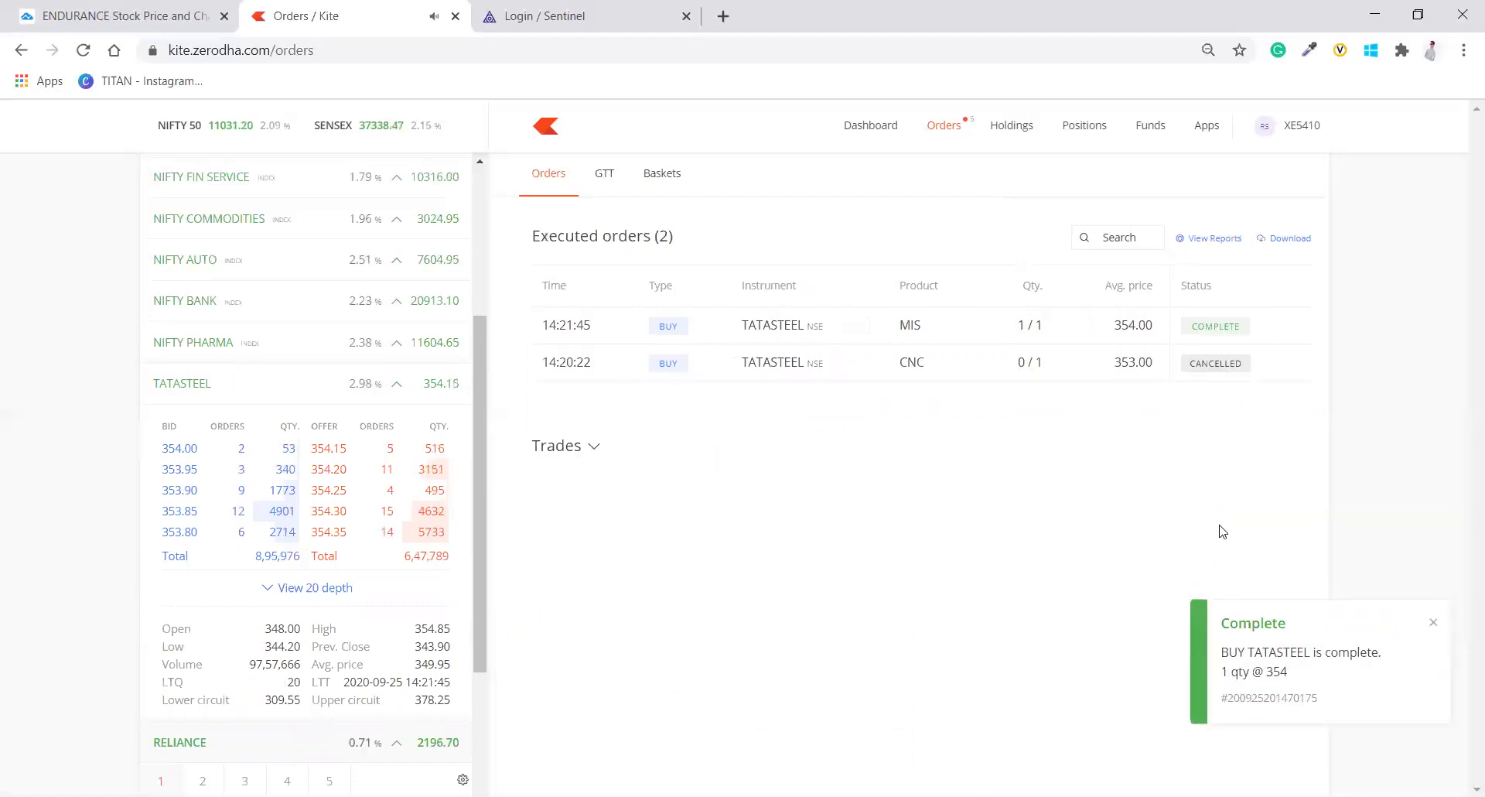
Step: Exit the intraday TATASTEEL position with a limit sell order for 1 share at 354.15
left_click(1102, 130)
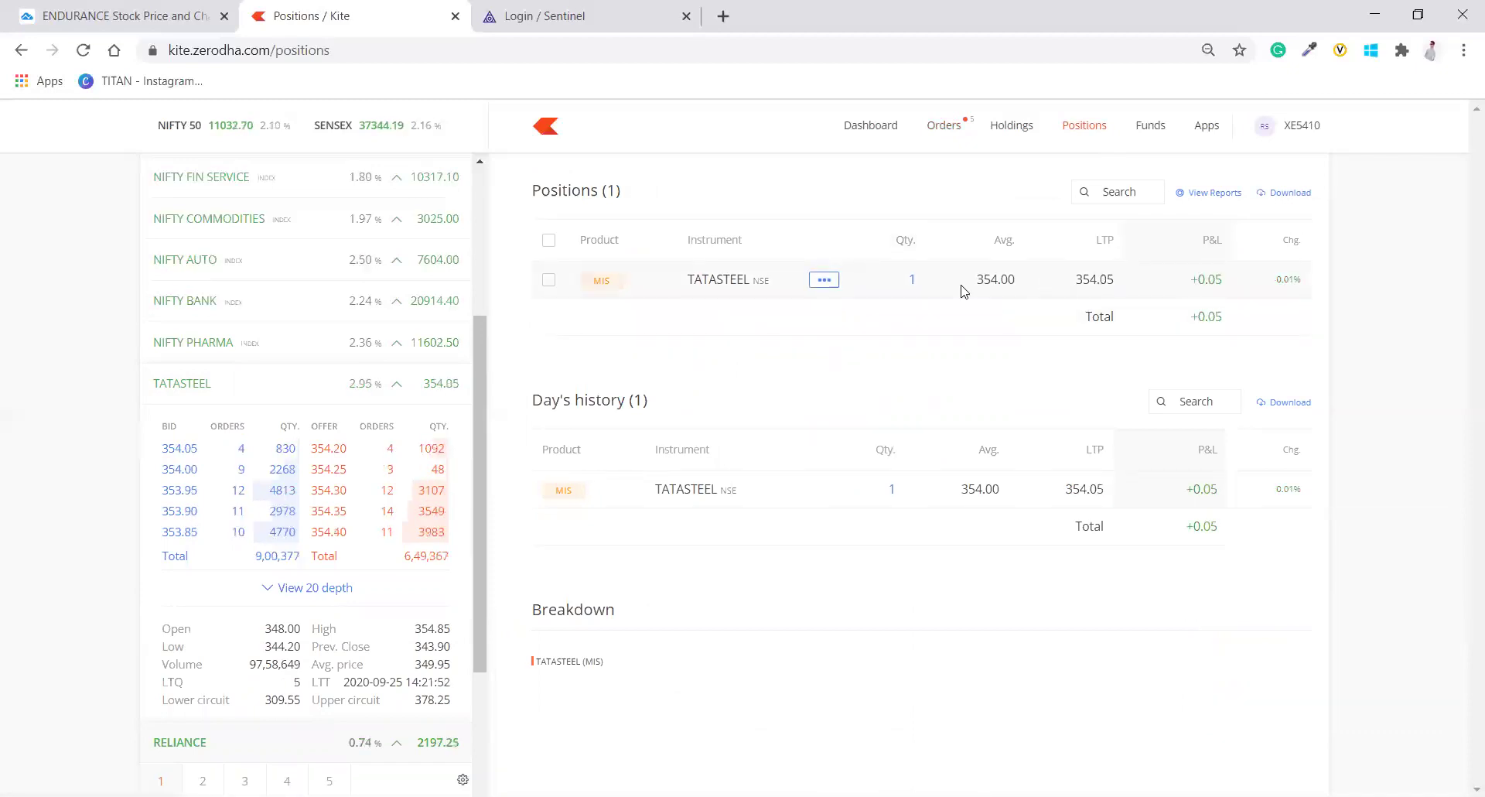
left_click(821, 280)
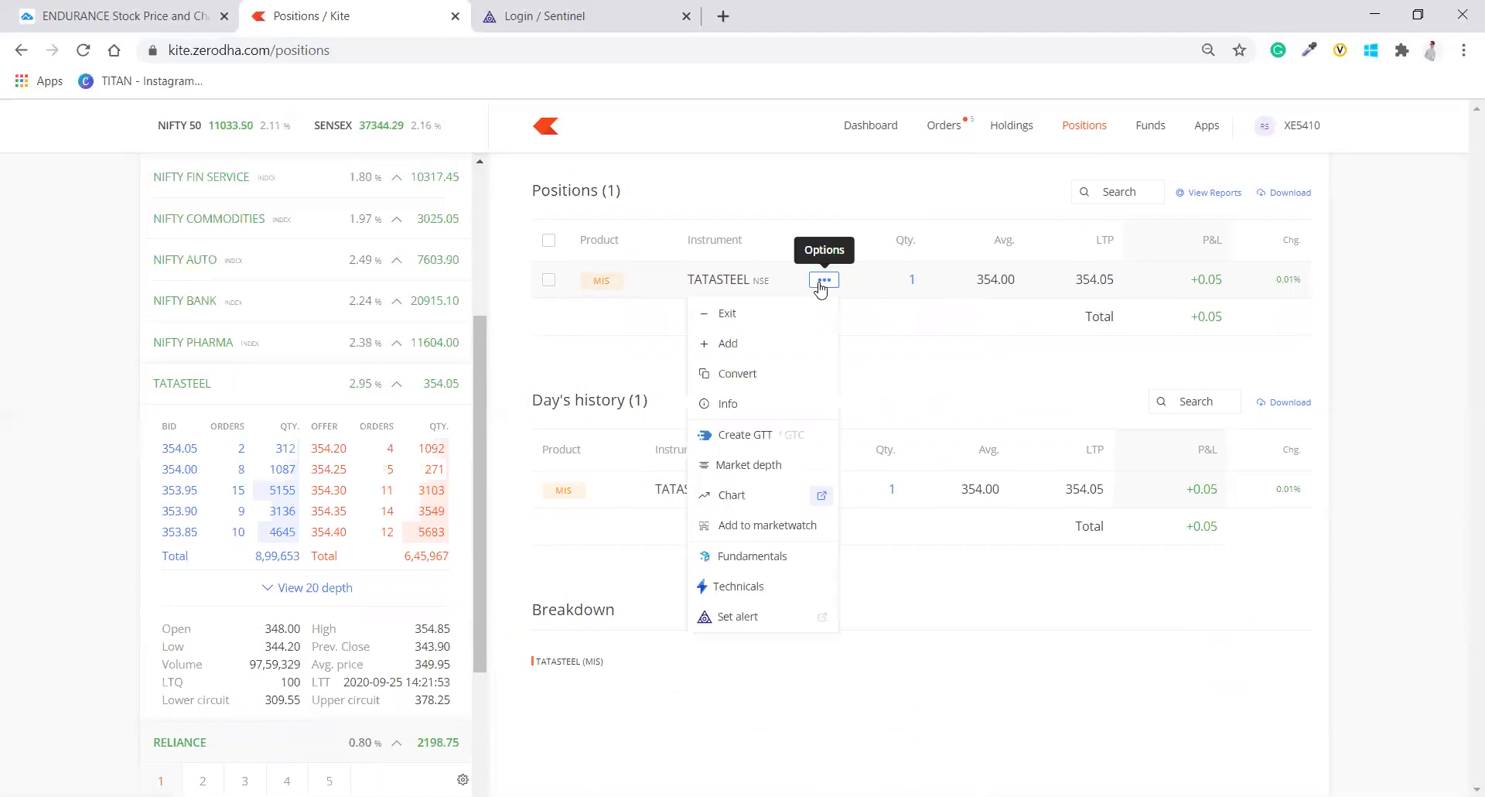
left_click(740, 312)
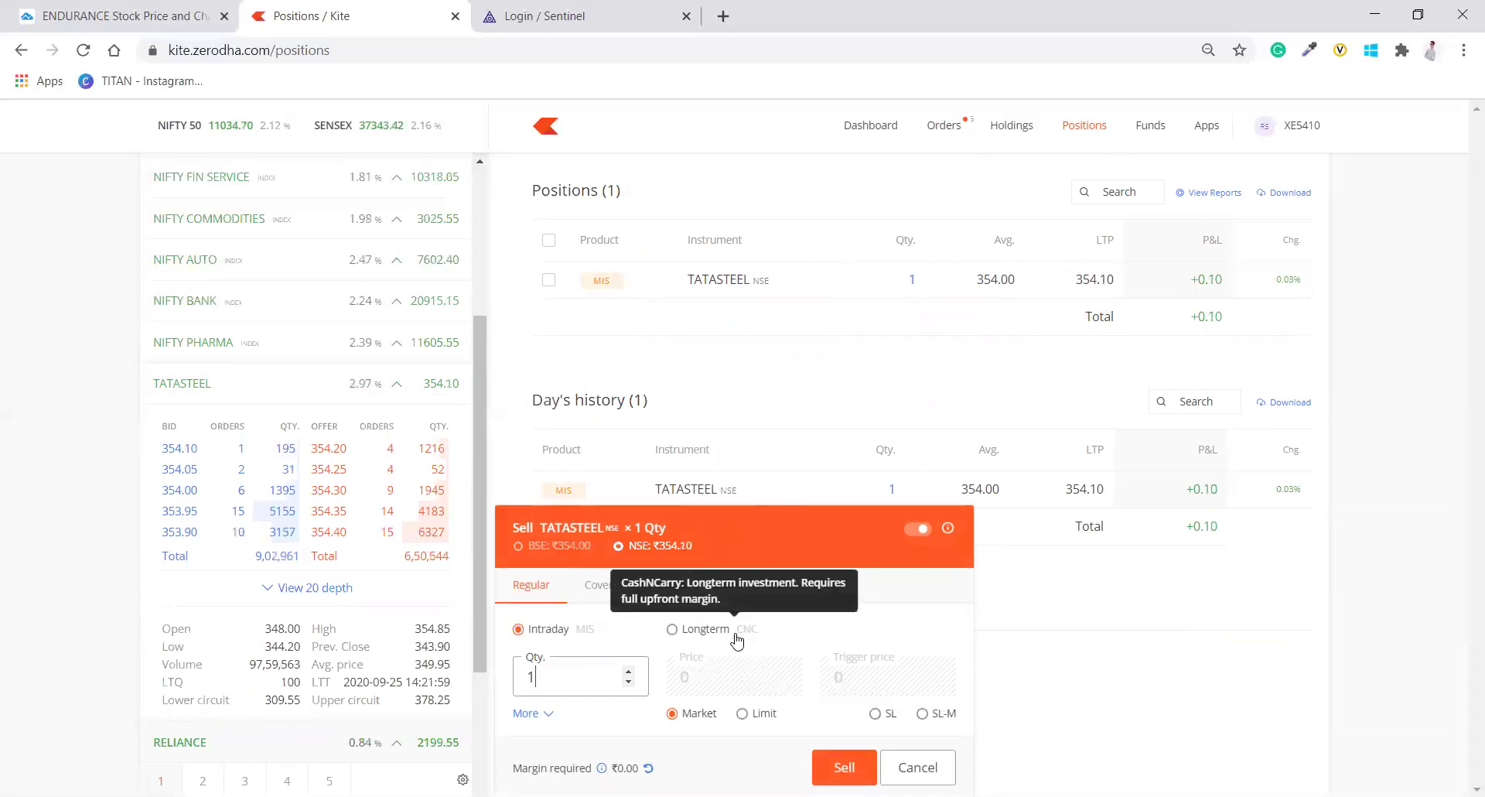
left_click(743, 713)
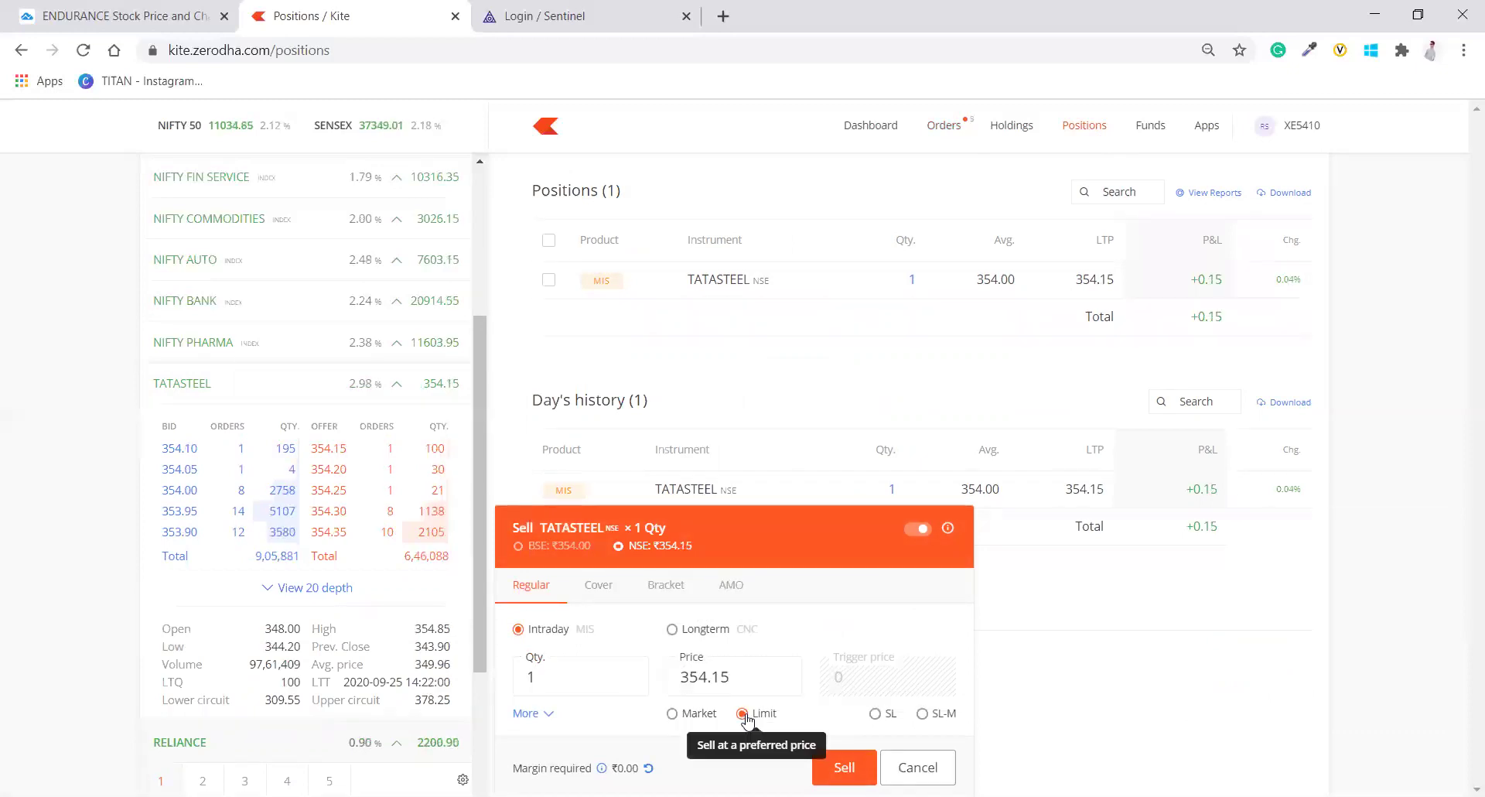
left_click(752, 673)
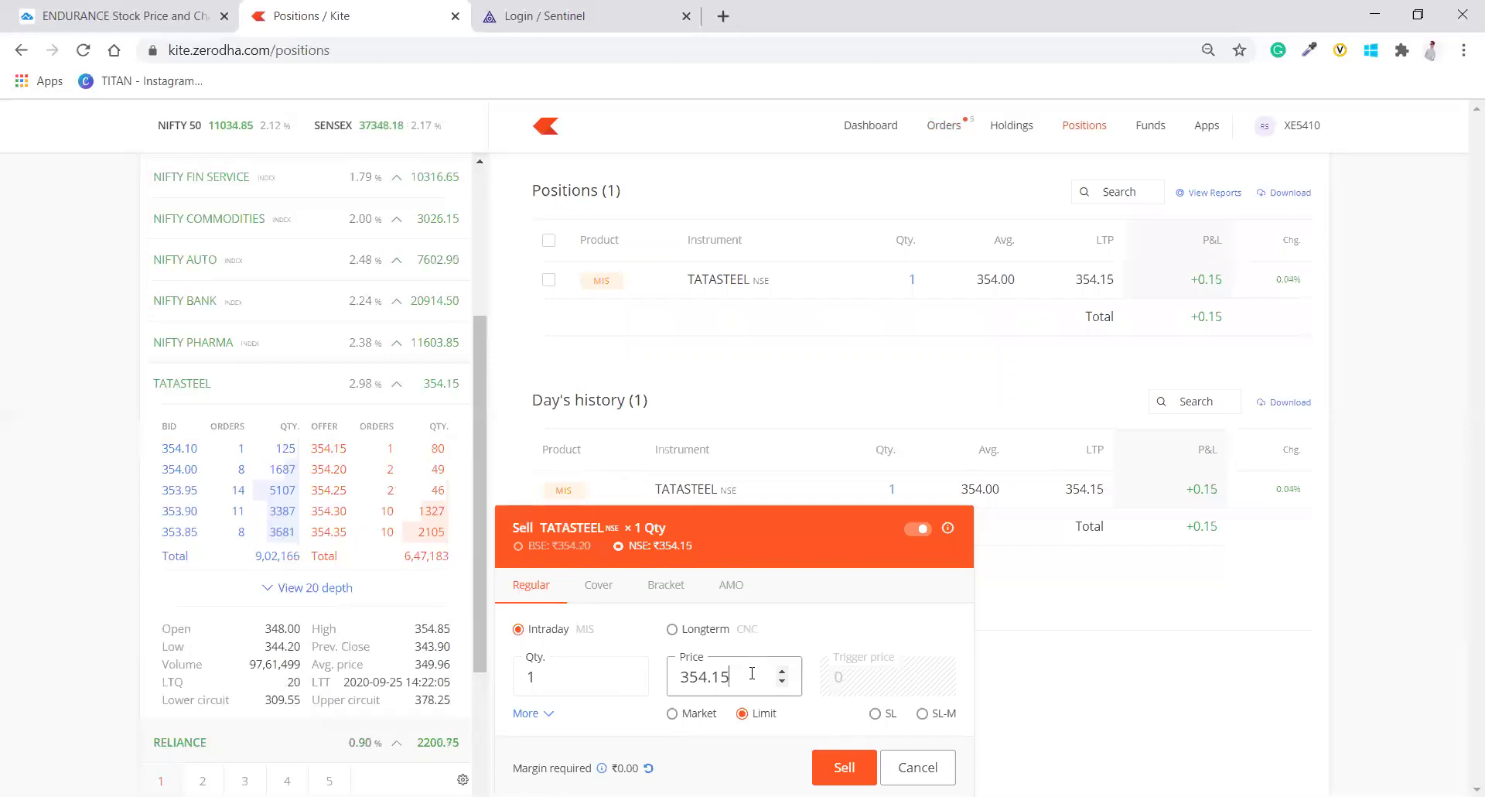
left_click(860, 756)
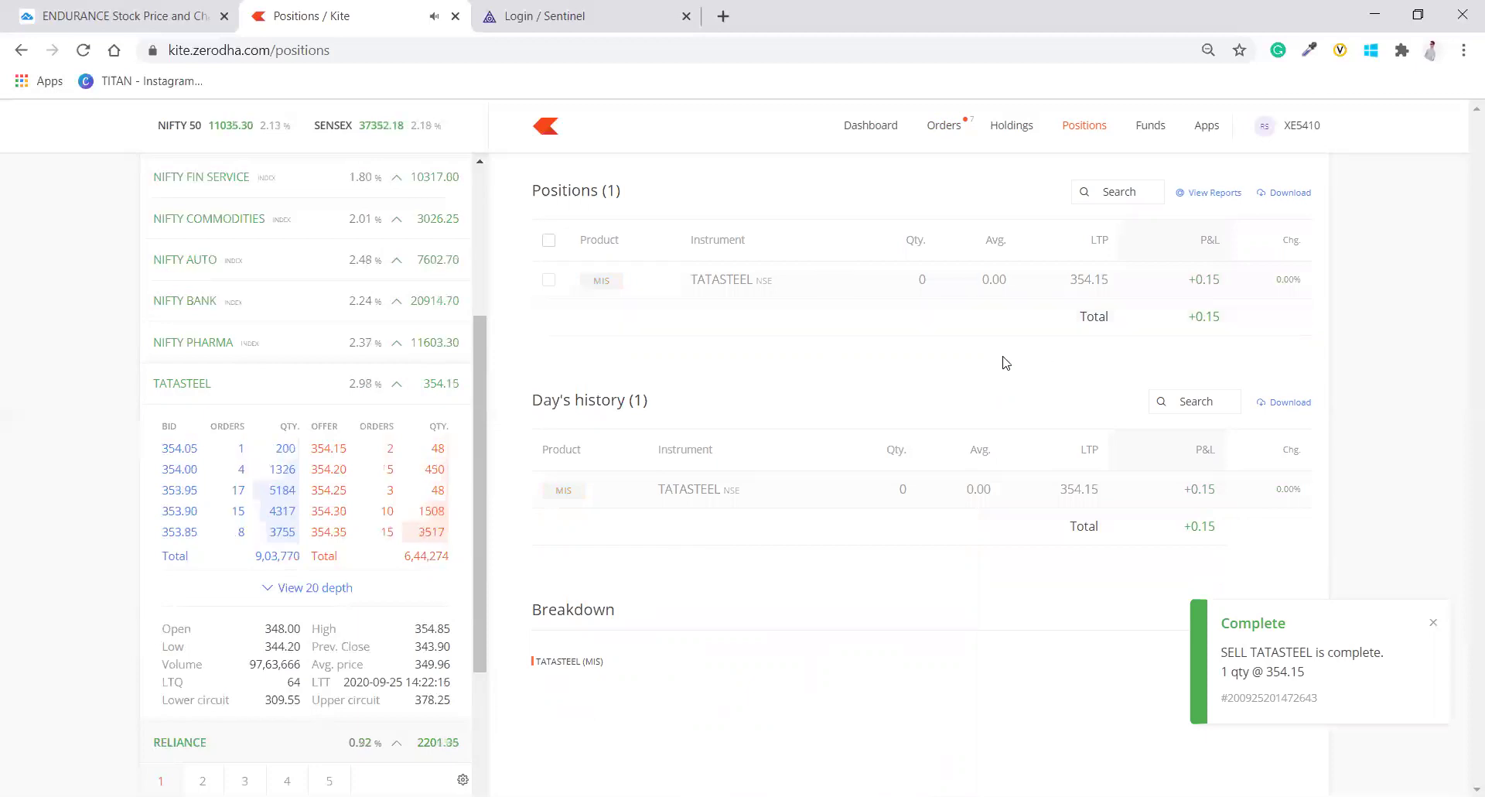
Step: Start a Cover buy order for 1 TATASTEEL share on NSE from the watchlist
mouse_move(294, 425)
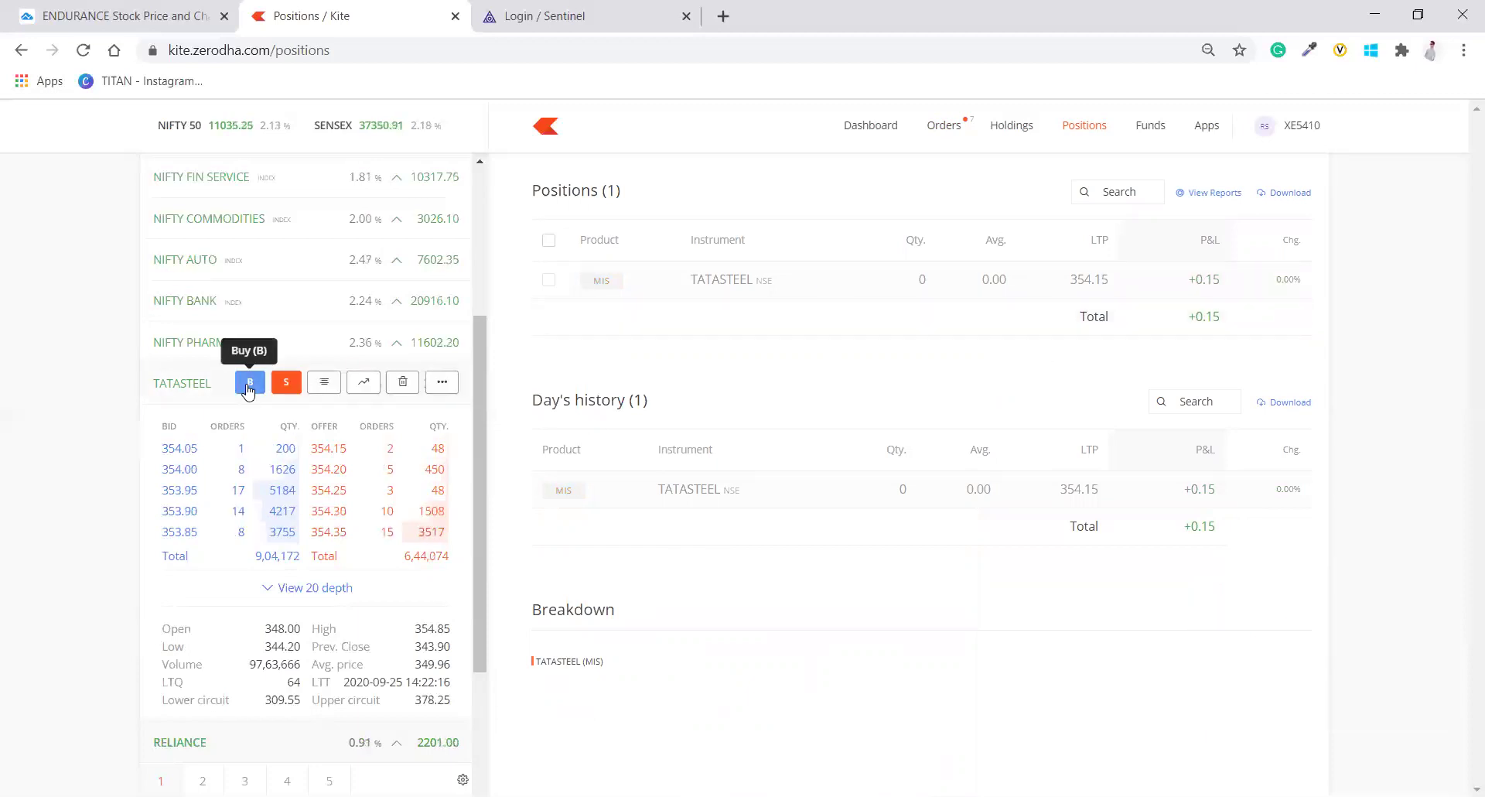
left_click(248, 391)
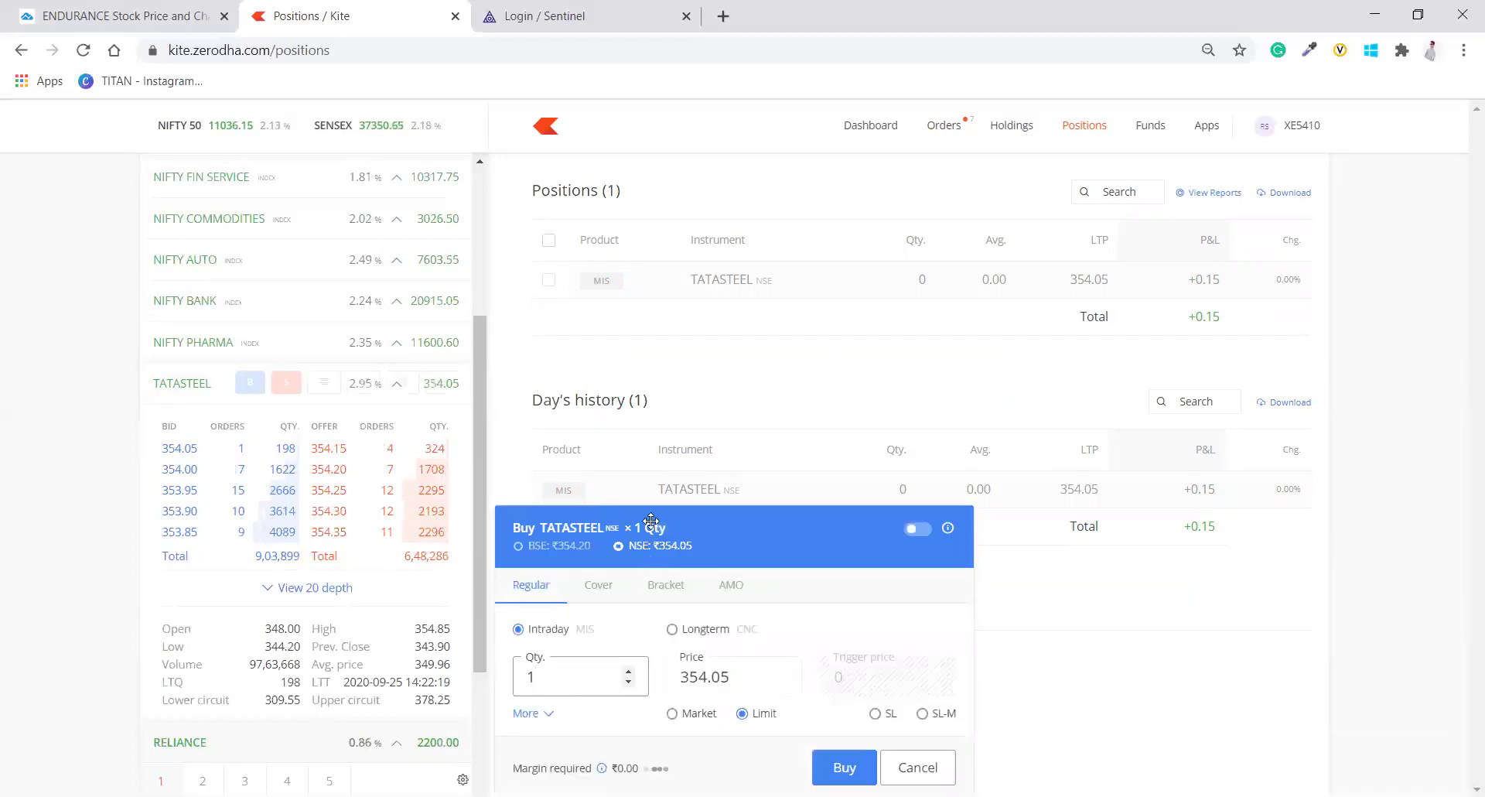
left_click_drag(667, 367, 927, 257)
left_click(723, 301)
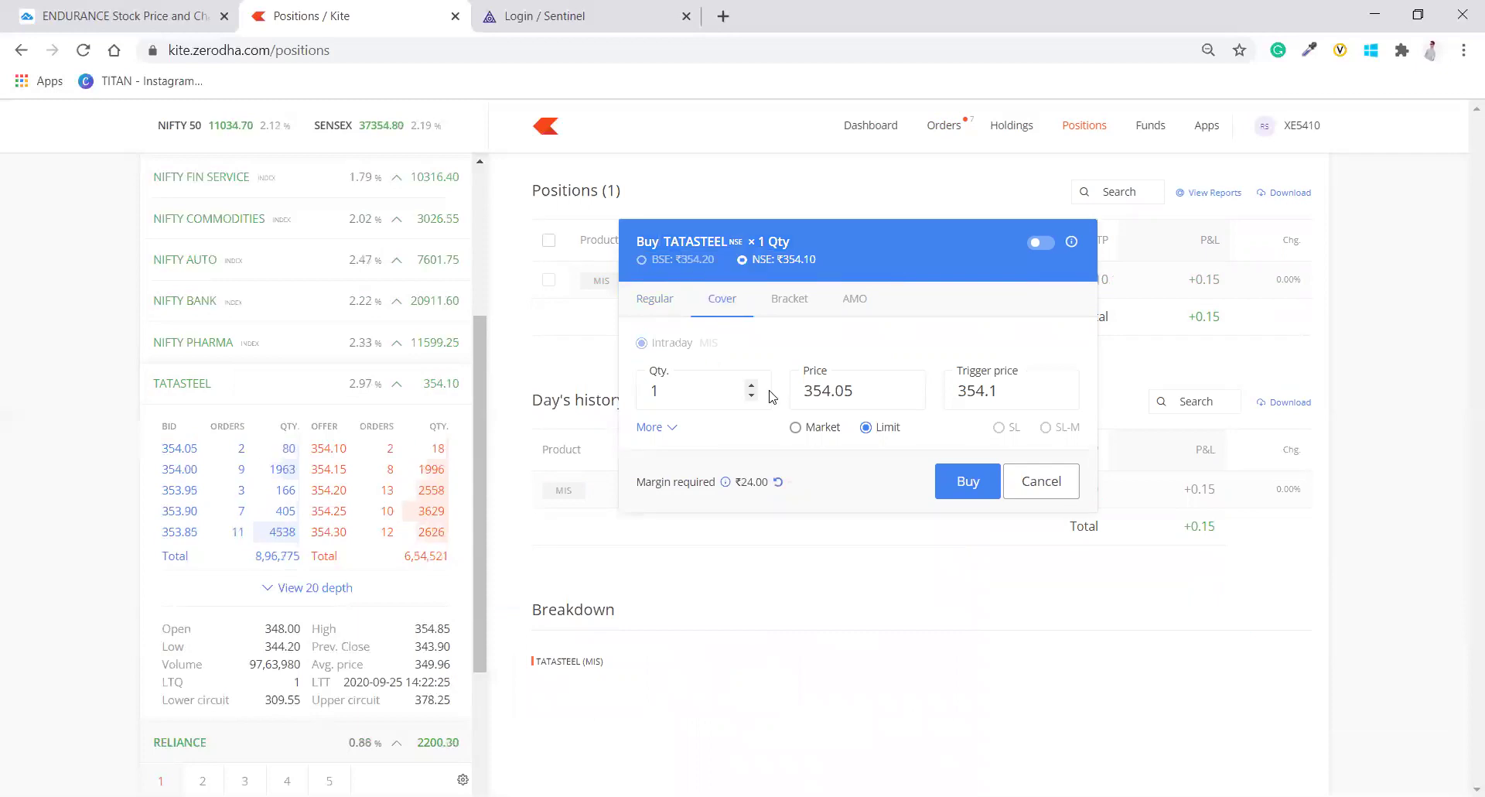
Step: Refill the cover order's limit price by switching to Market and back to Limit, and set it to 353.5
left_click(874, 396)
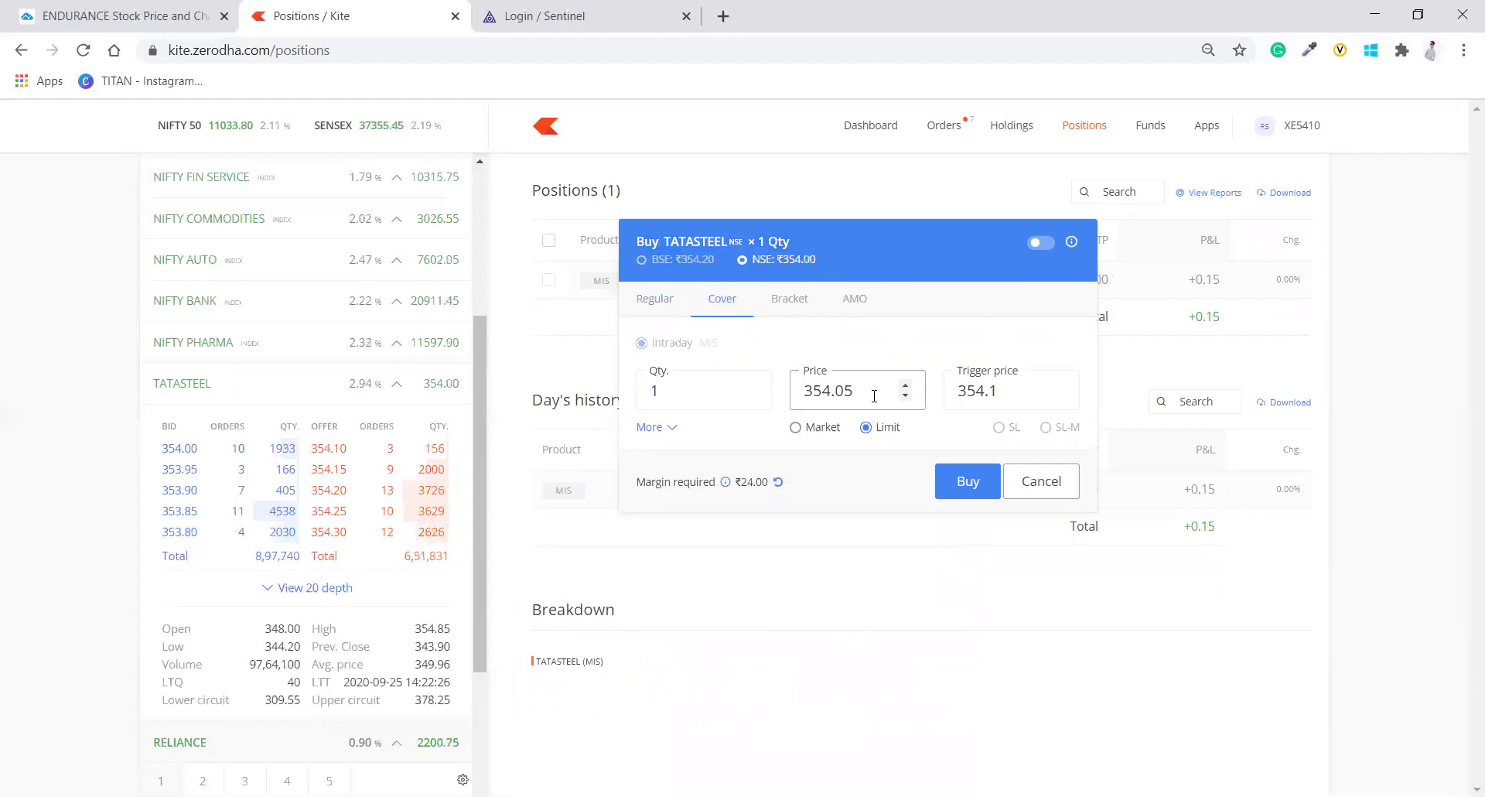
key("BackSpace")
key("BackSpace")
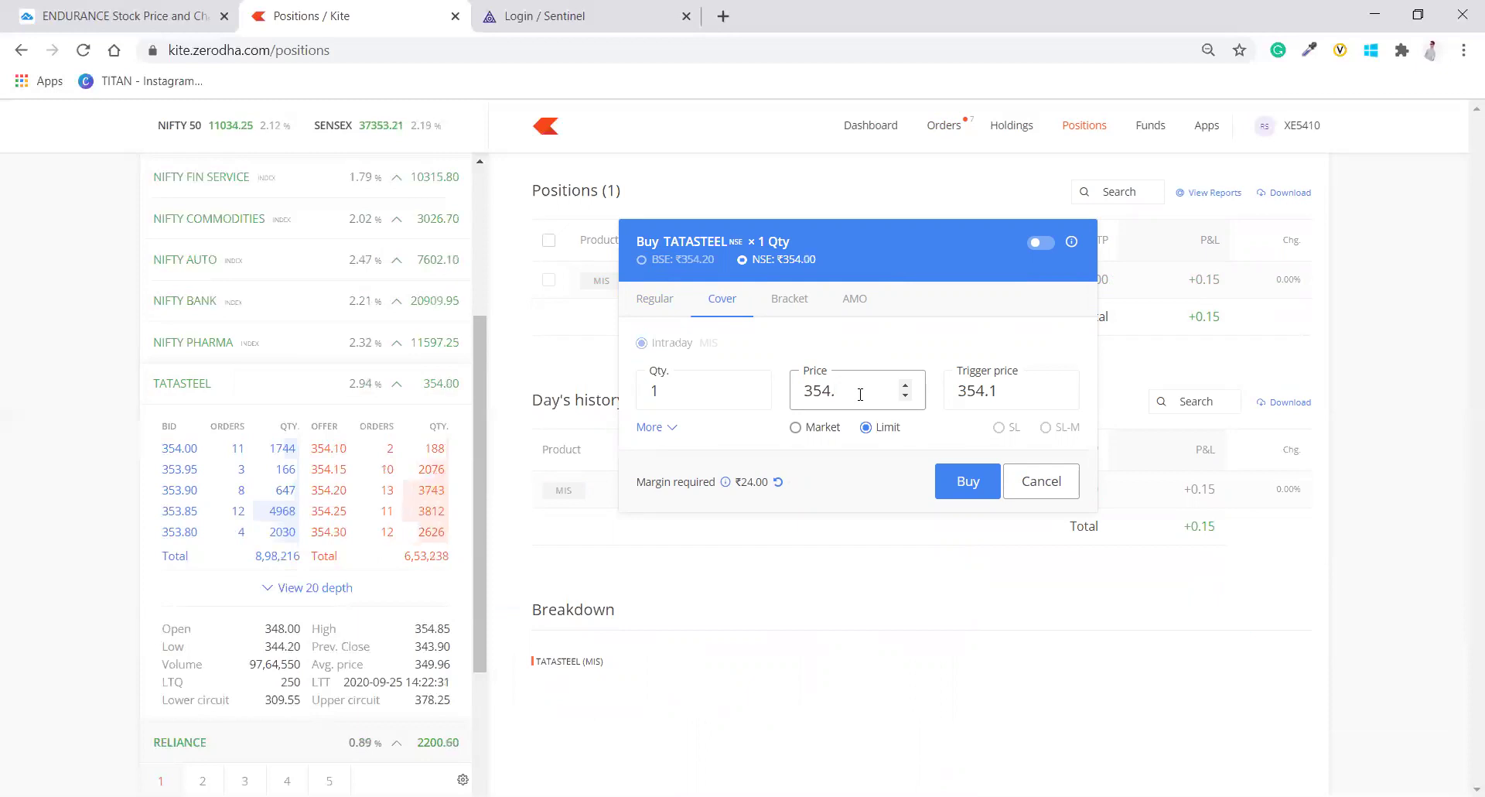
left_click(818, 430)
left_click(882, 438)
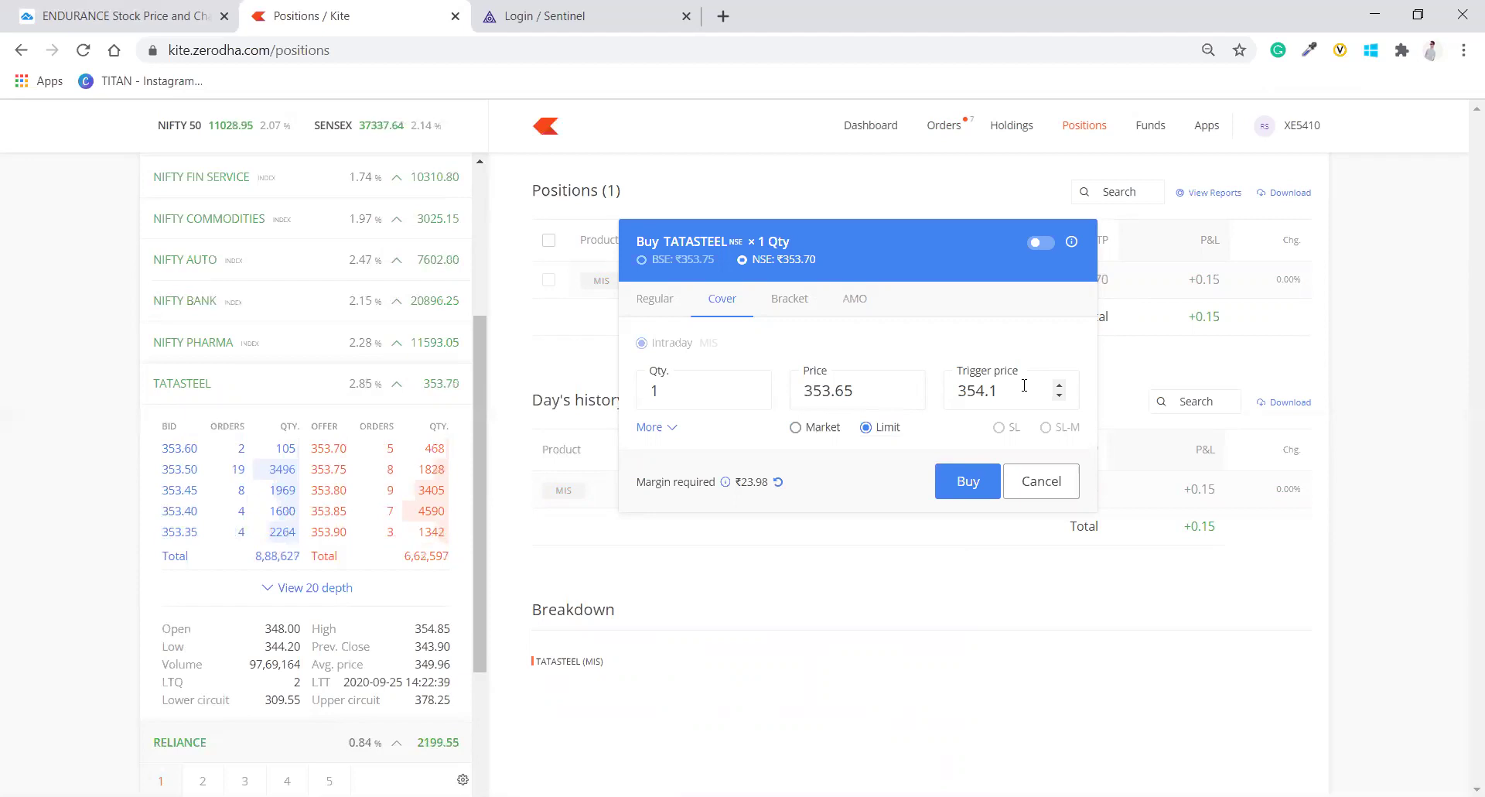
left_click(879, 392)
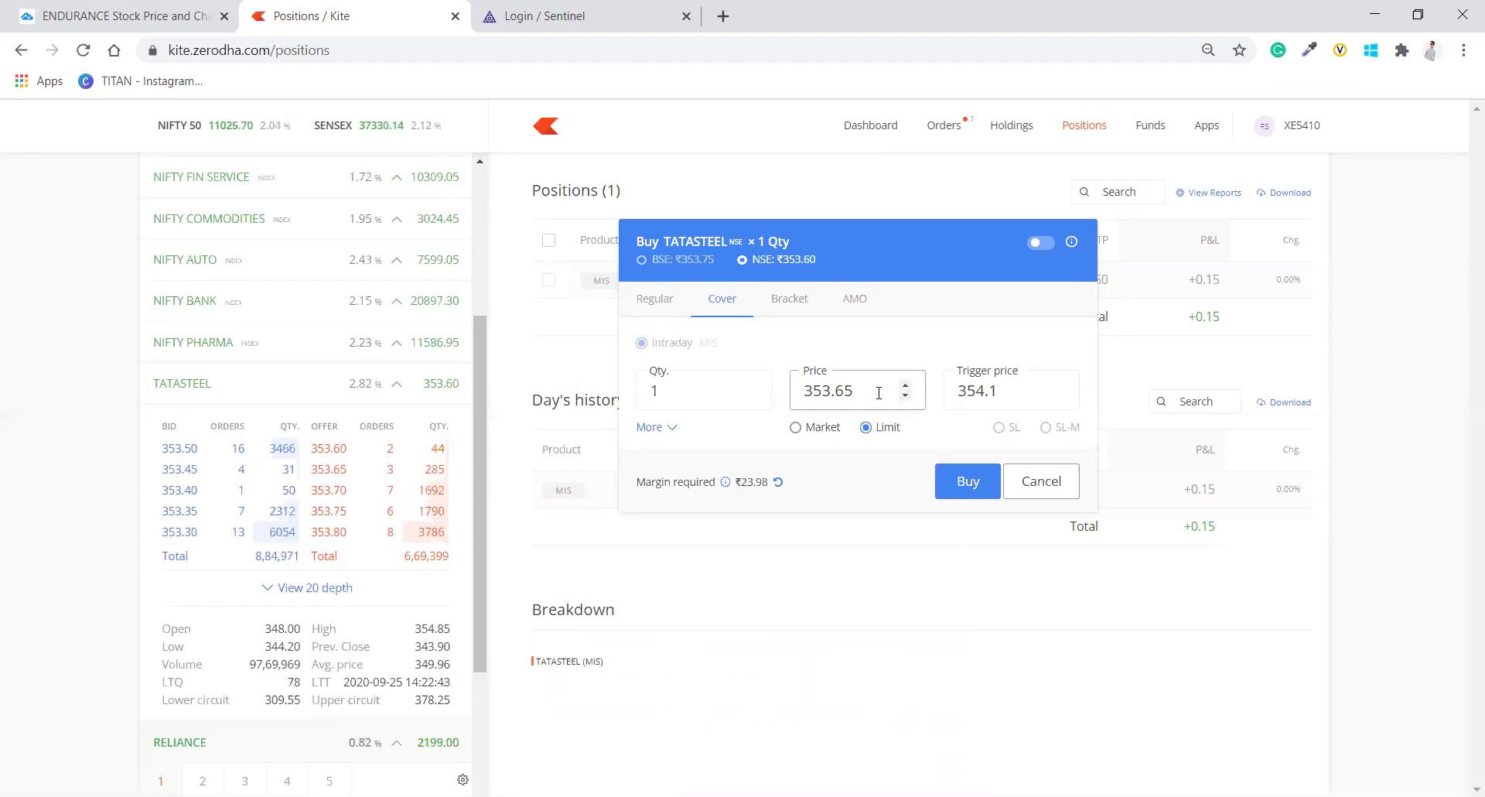
key("BackSpace")
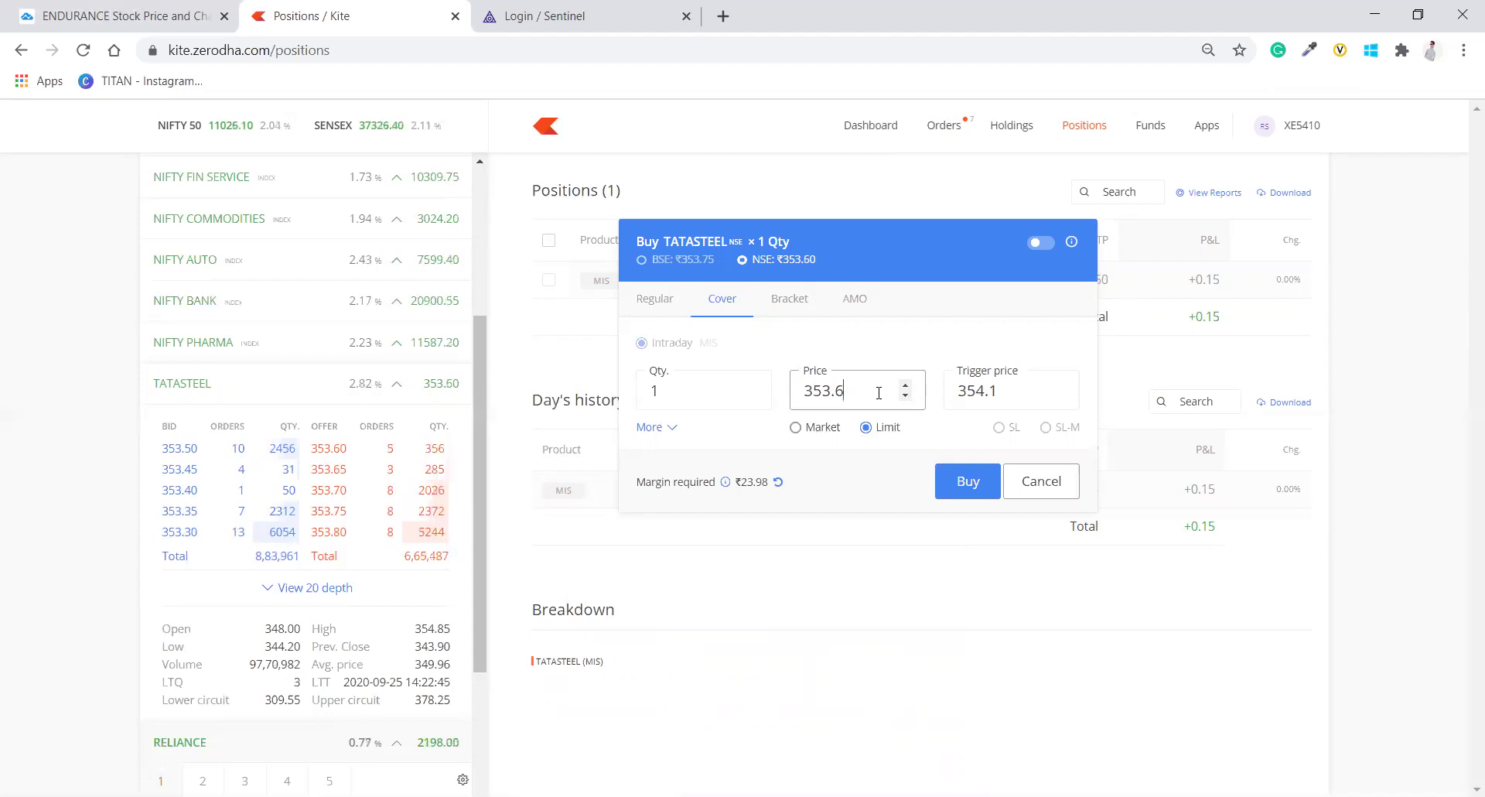
type("5")
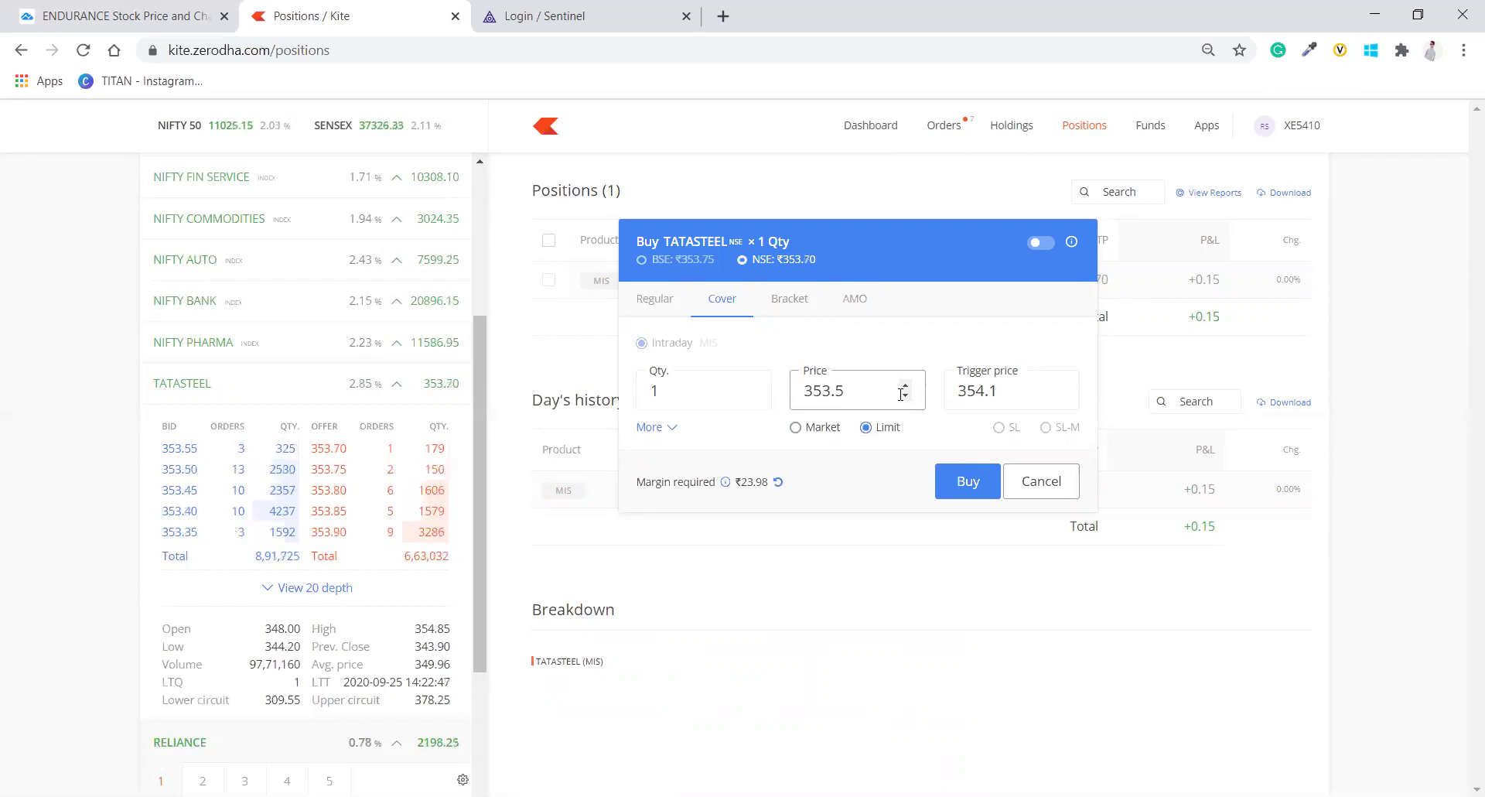
Step: Place the TATASTEEL cover order with trigger price 352 and limit price 353.7, and check it in the orders and positions
left_click(1009, 400)
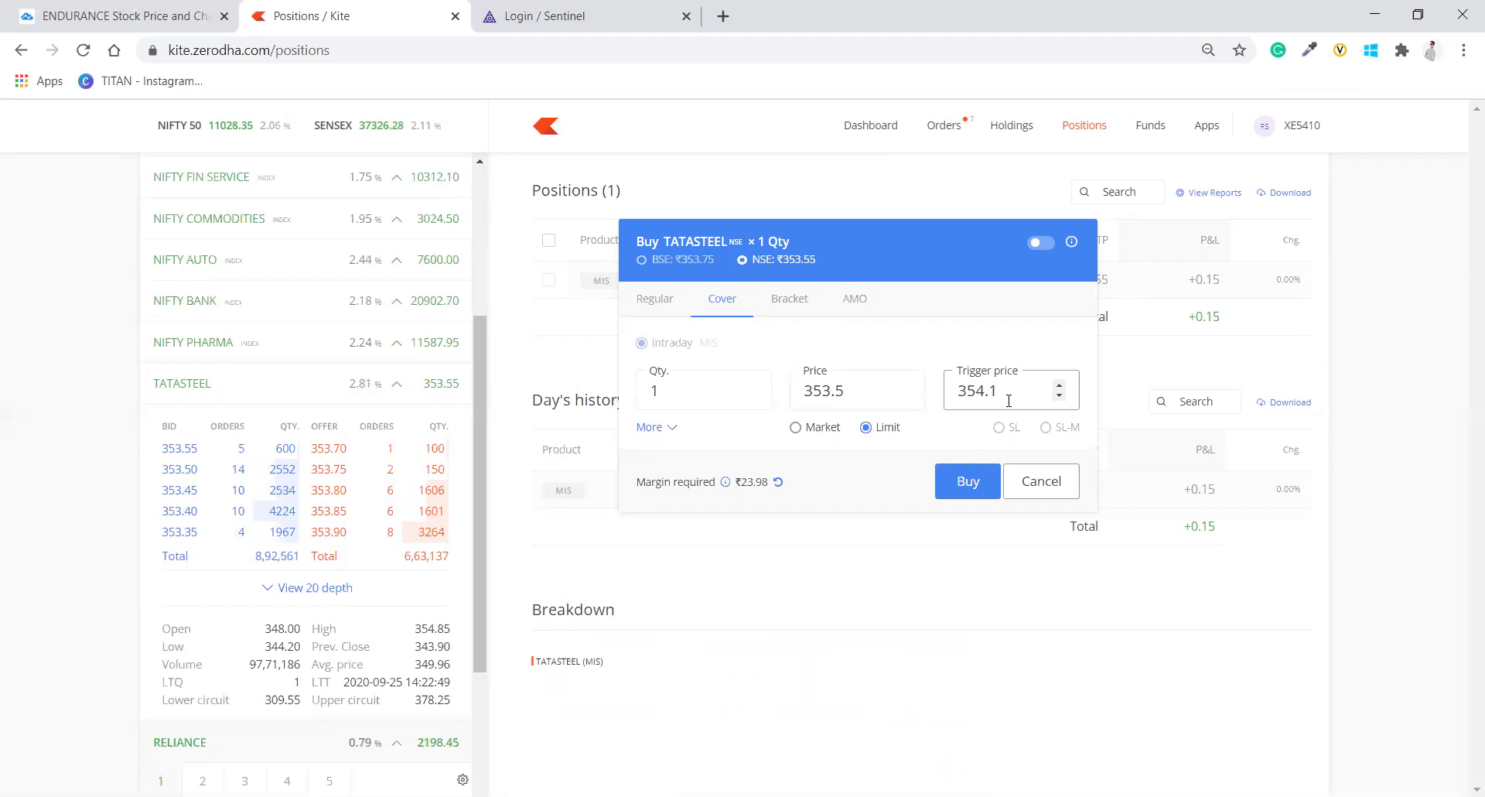
key("BackSpace")
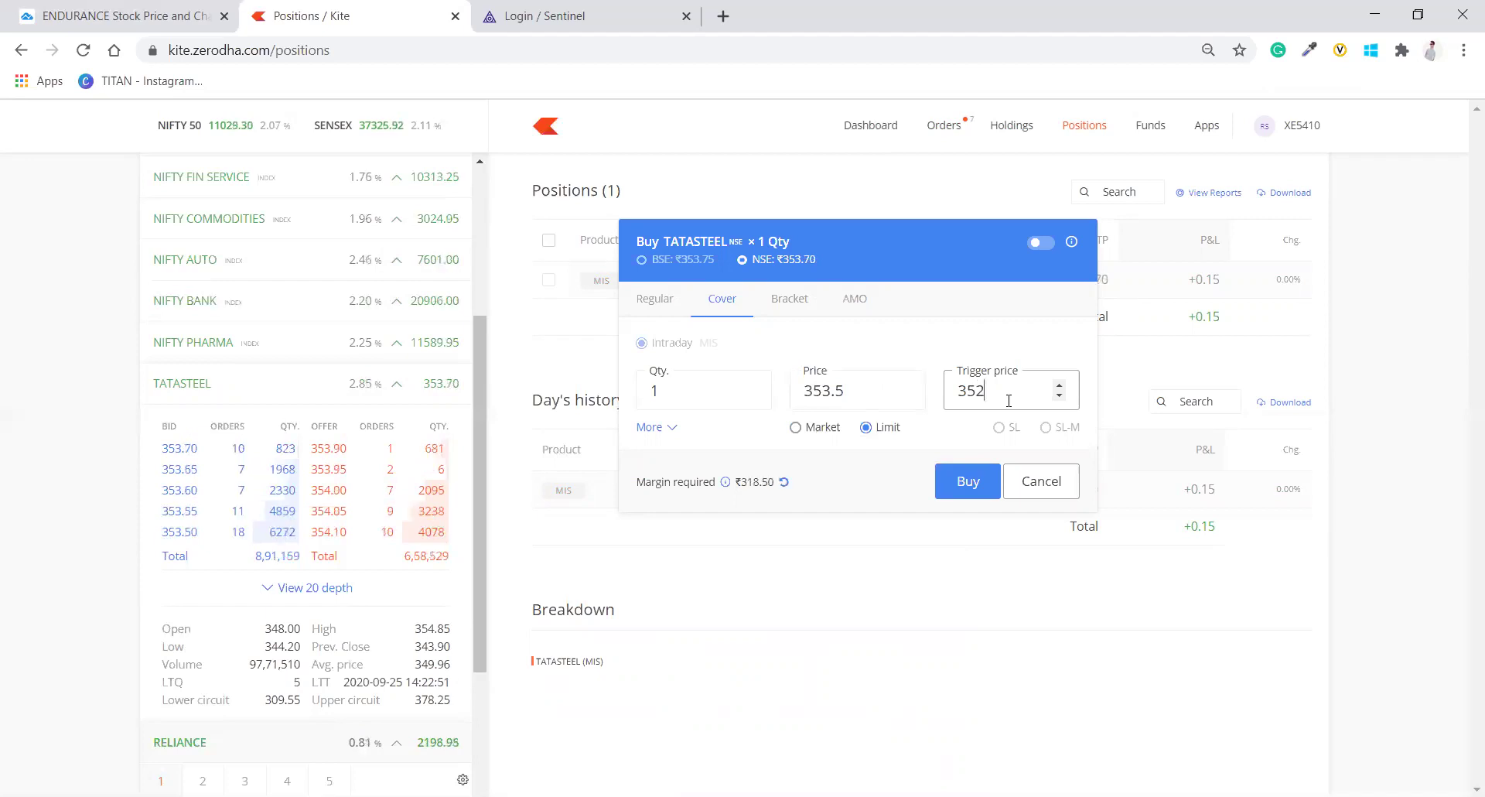
left_click(871, 387)
key("BackSpace")
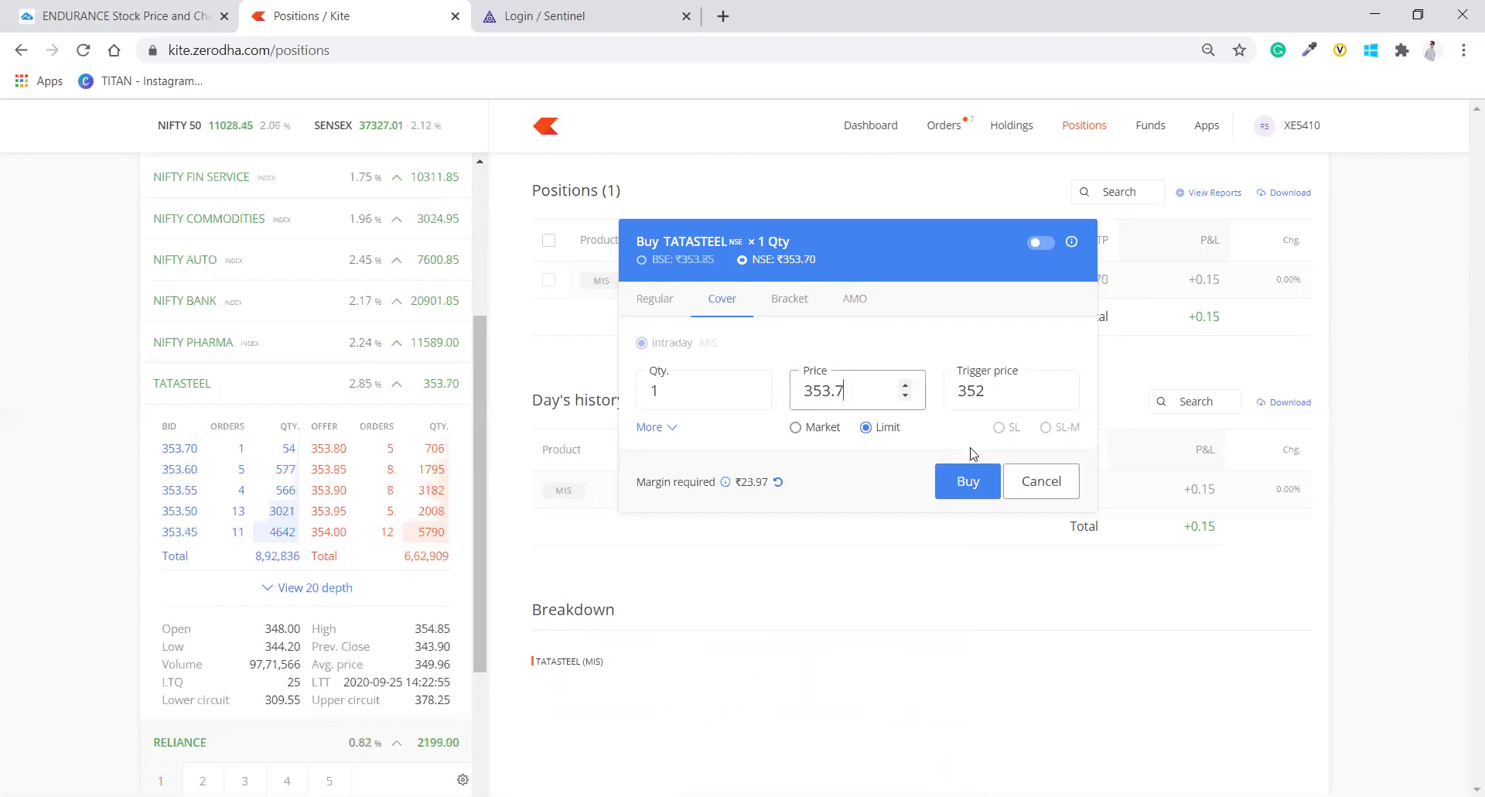
left_click(966, 480)
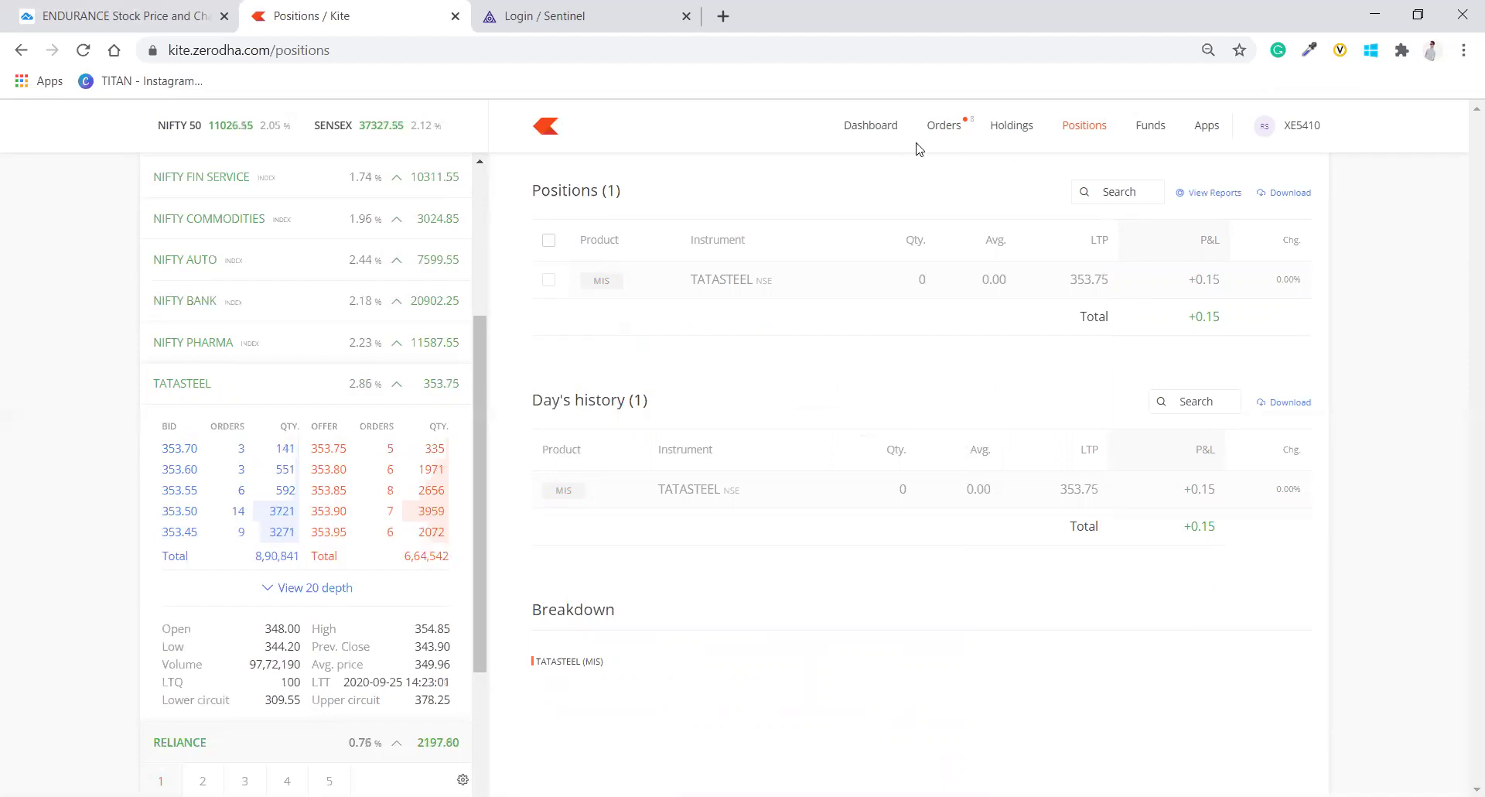
left_click(950, 128)
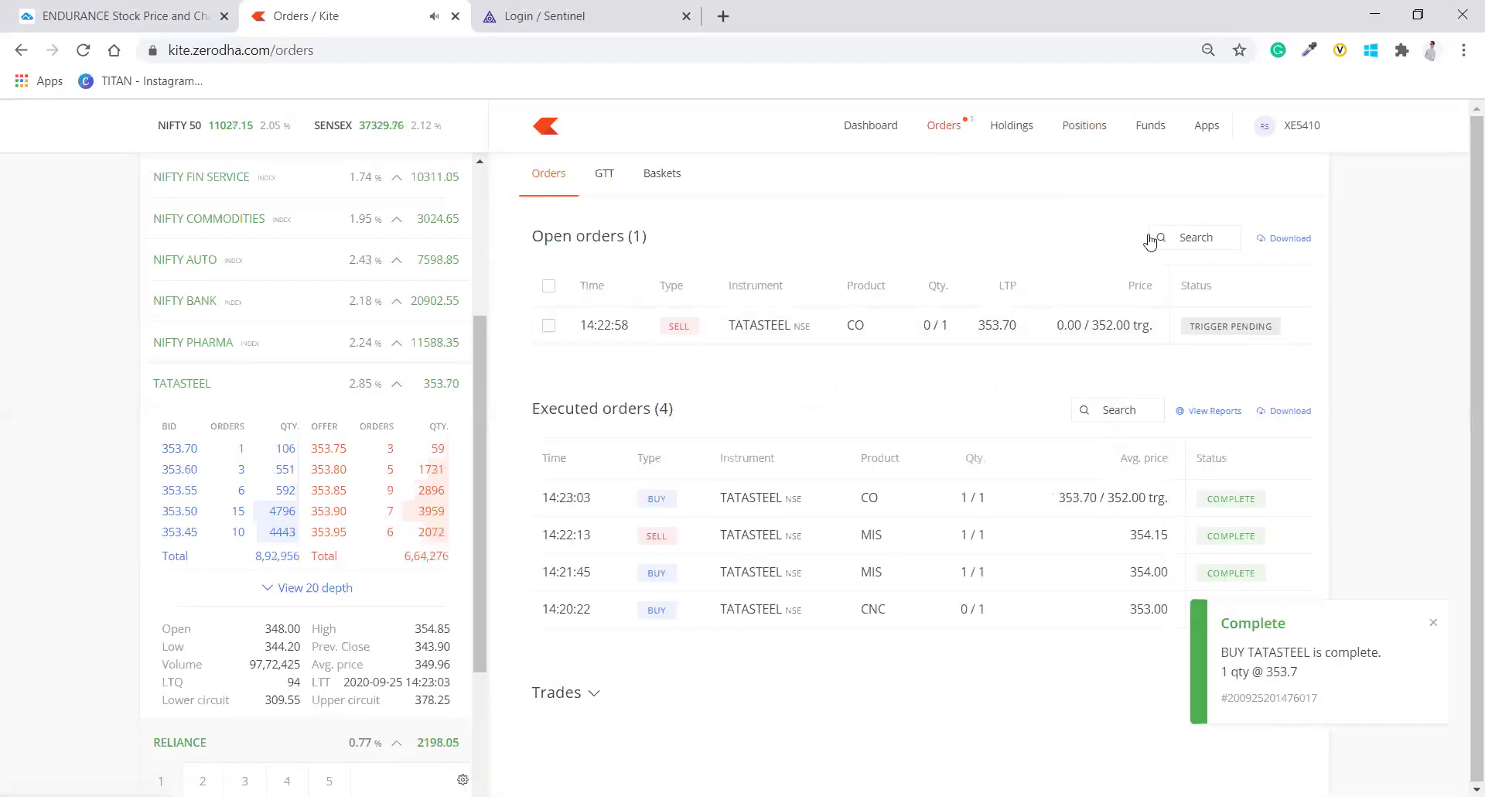
left_click(1088, 129)
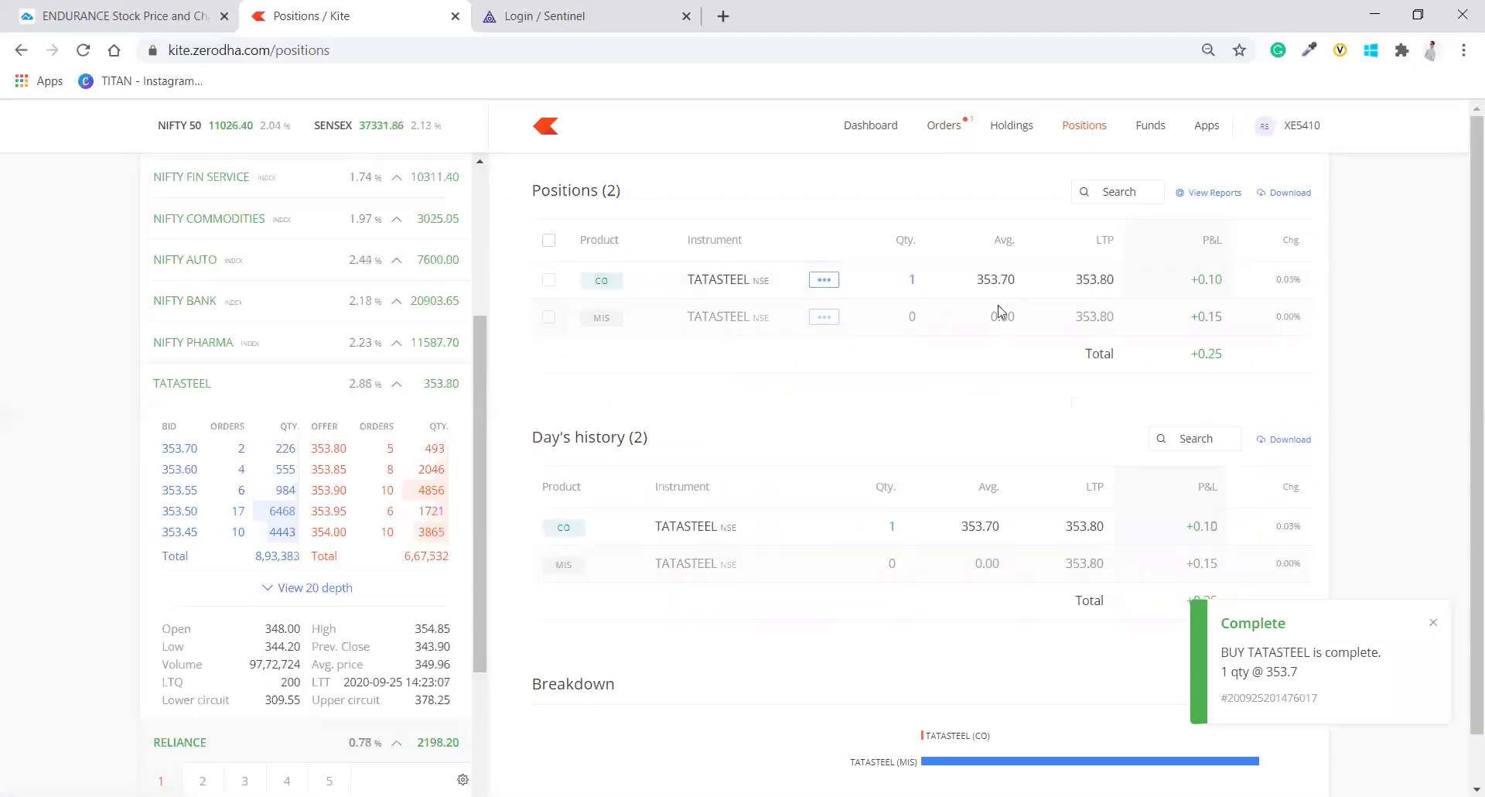
Step: Exit the open TATASTEEL cover order from the order book and check the resulting positions
left_click(951, 128)
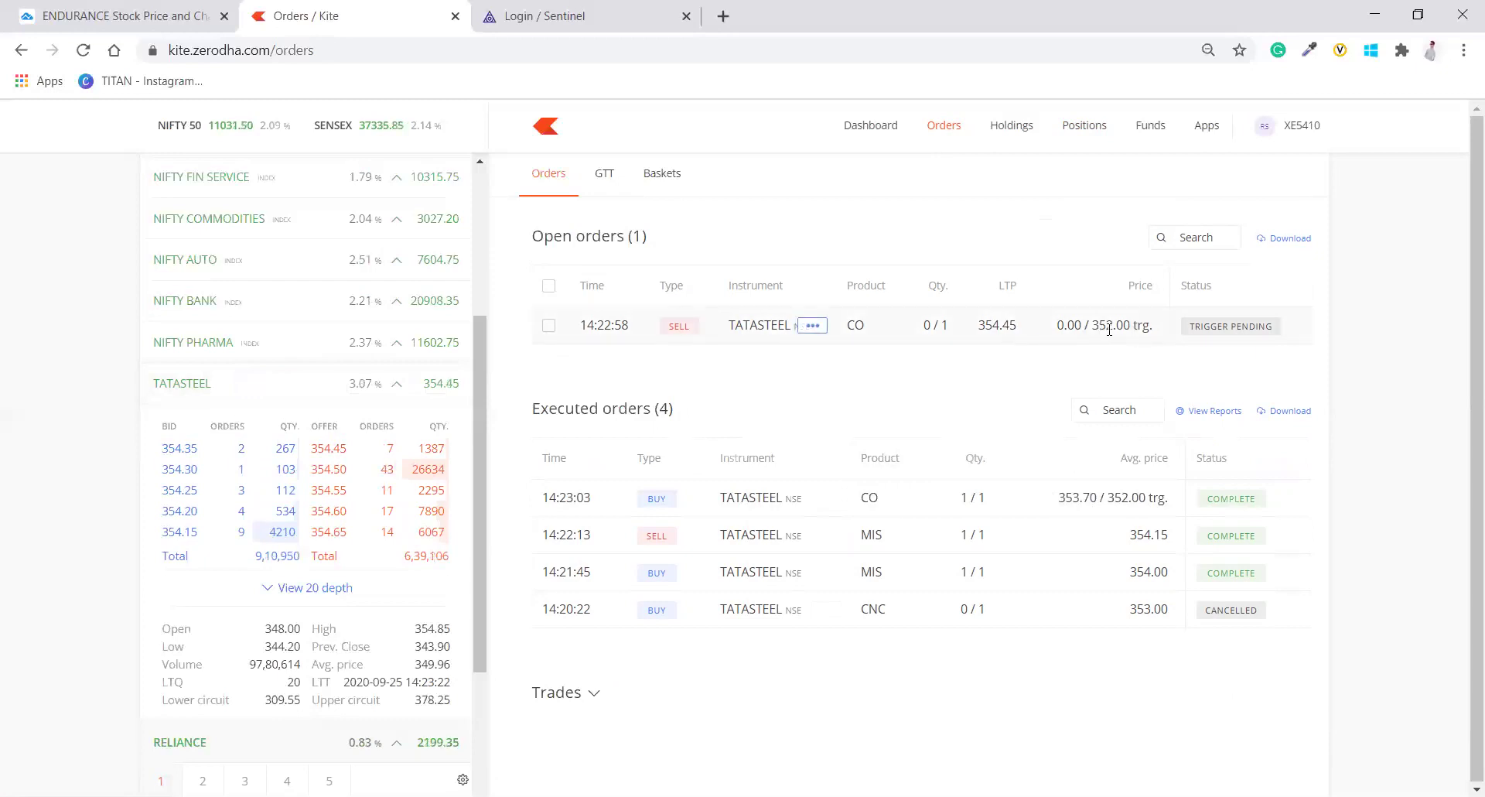
left_click(812, 327)
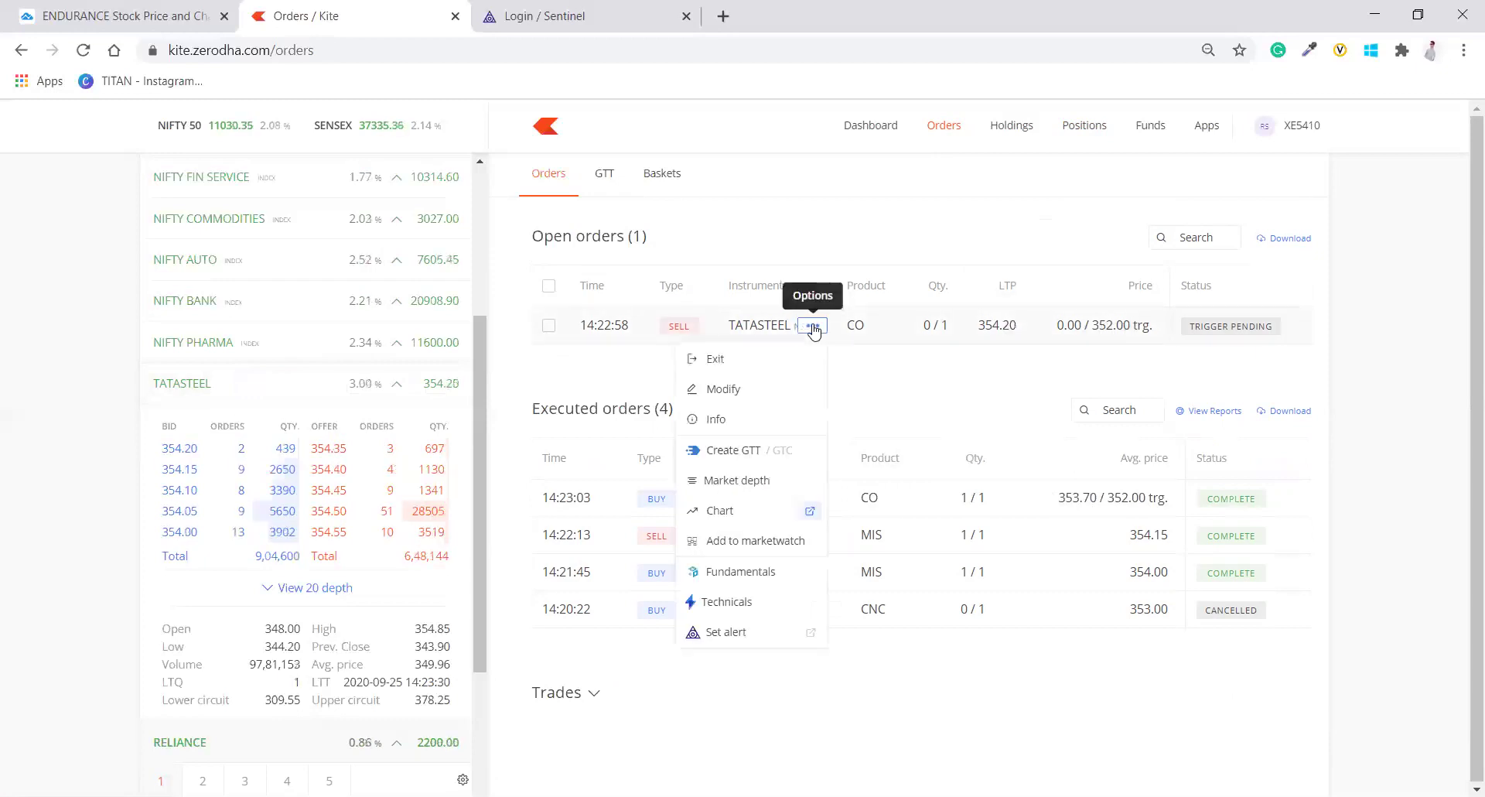
left_click(764, 358)
left_click(765, 357)
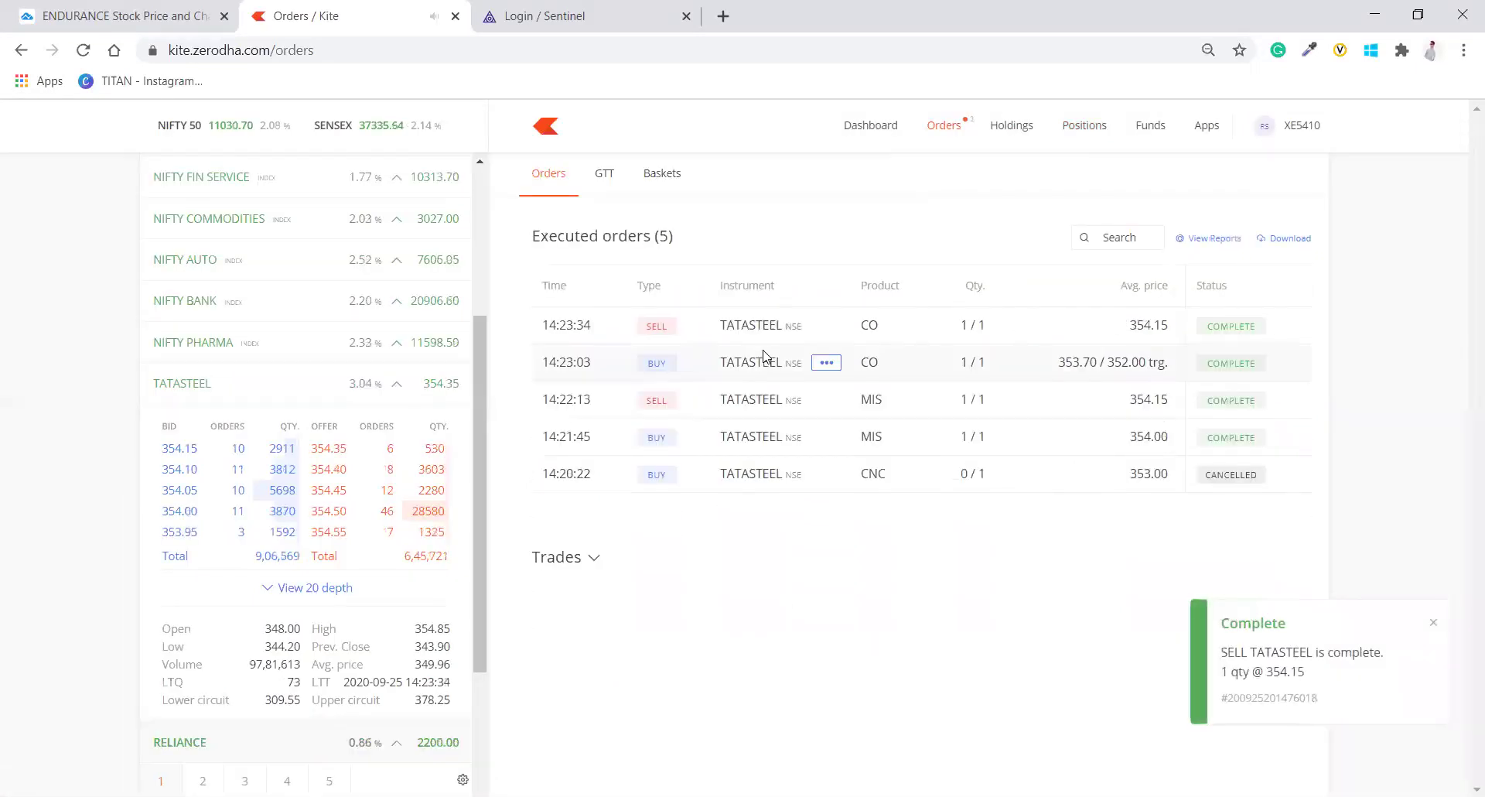
left_click(1083, 126)
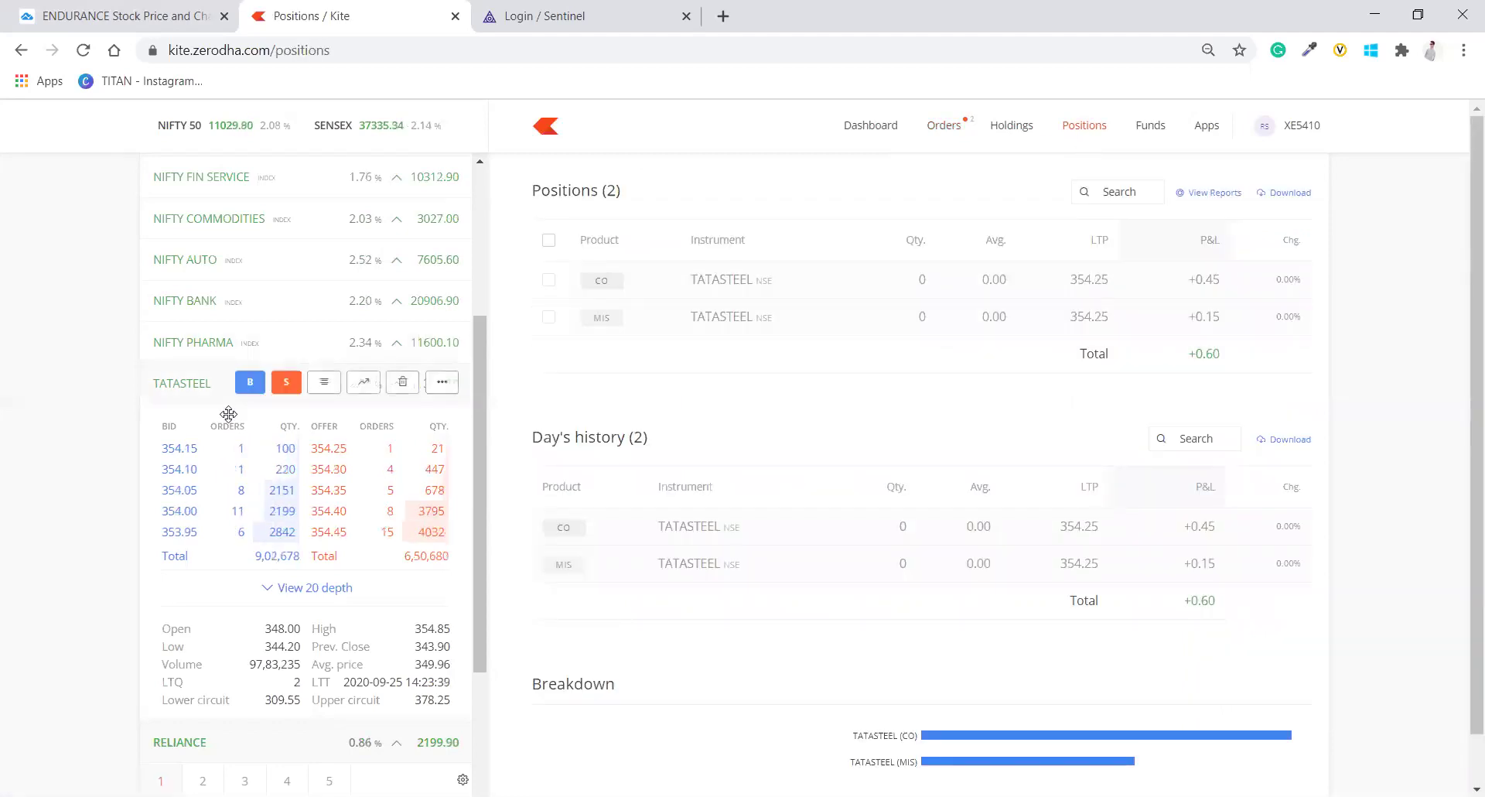
Step: Start a Bracket buy order for 1 TATASTEEL share on NSE and set its limit price to 354
left_click(250, 381)
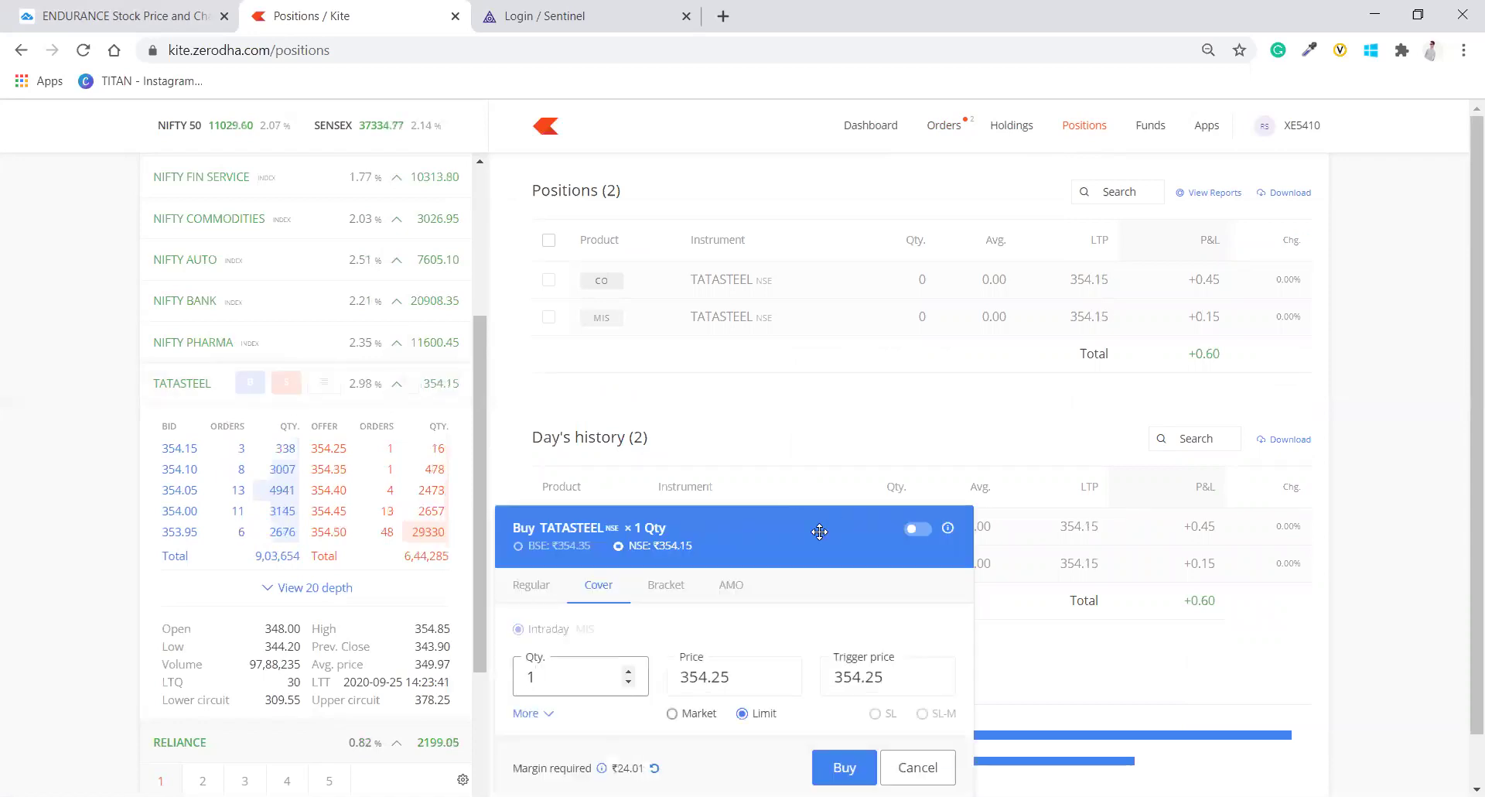
left_click_drag(789, 541, 851, 332)
left_click(741, 379)
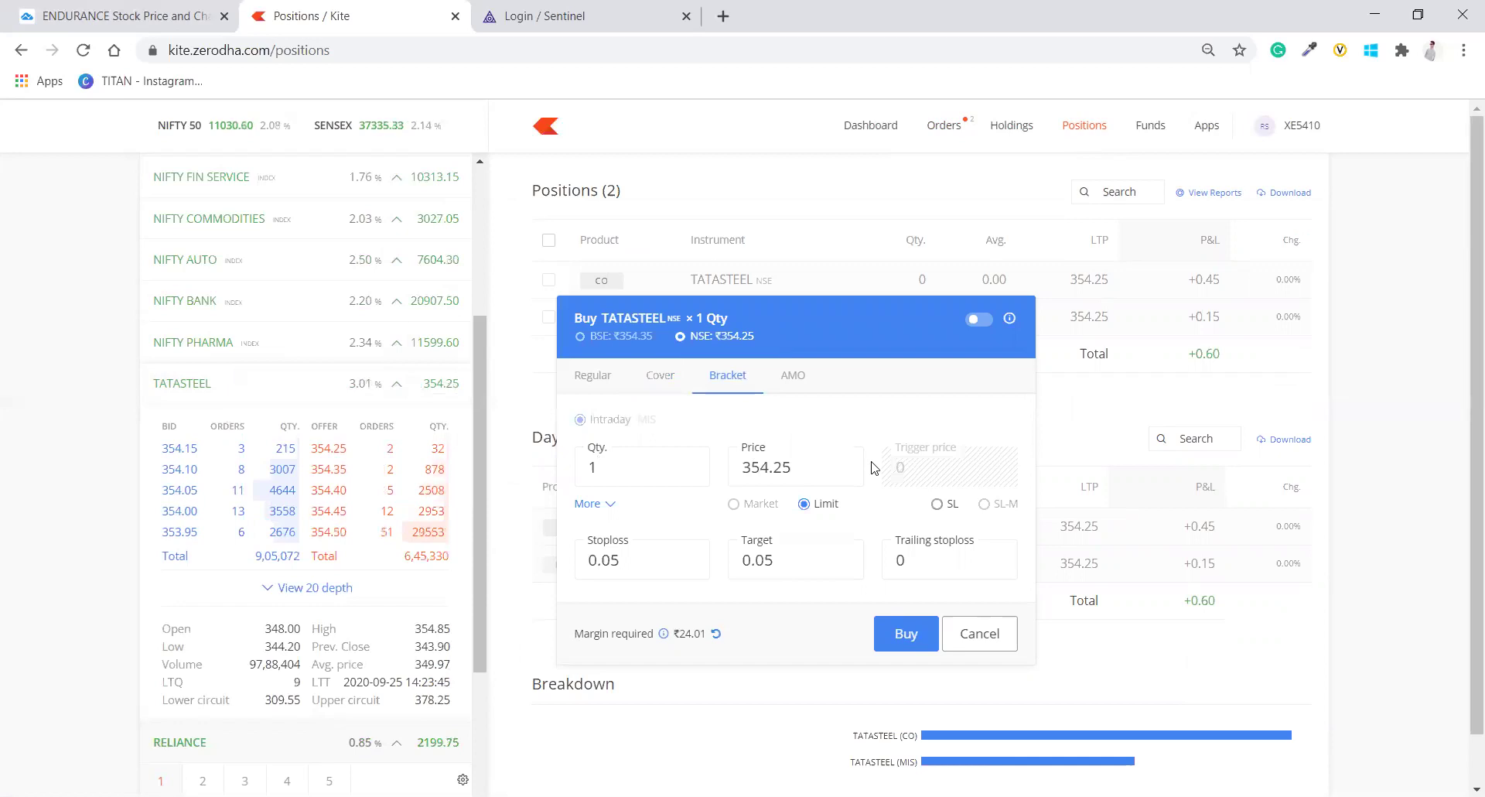
left_click(819, 464)
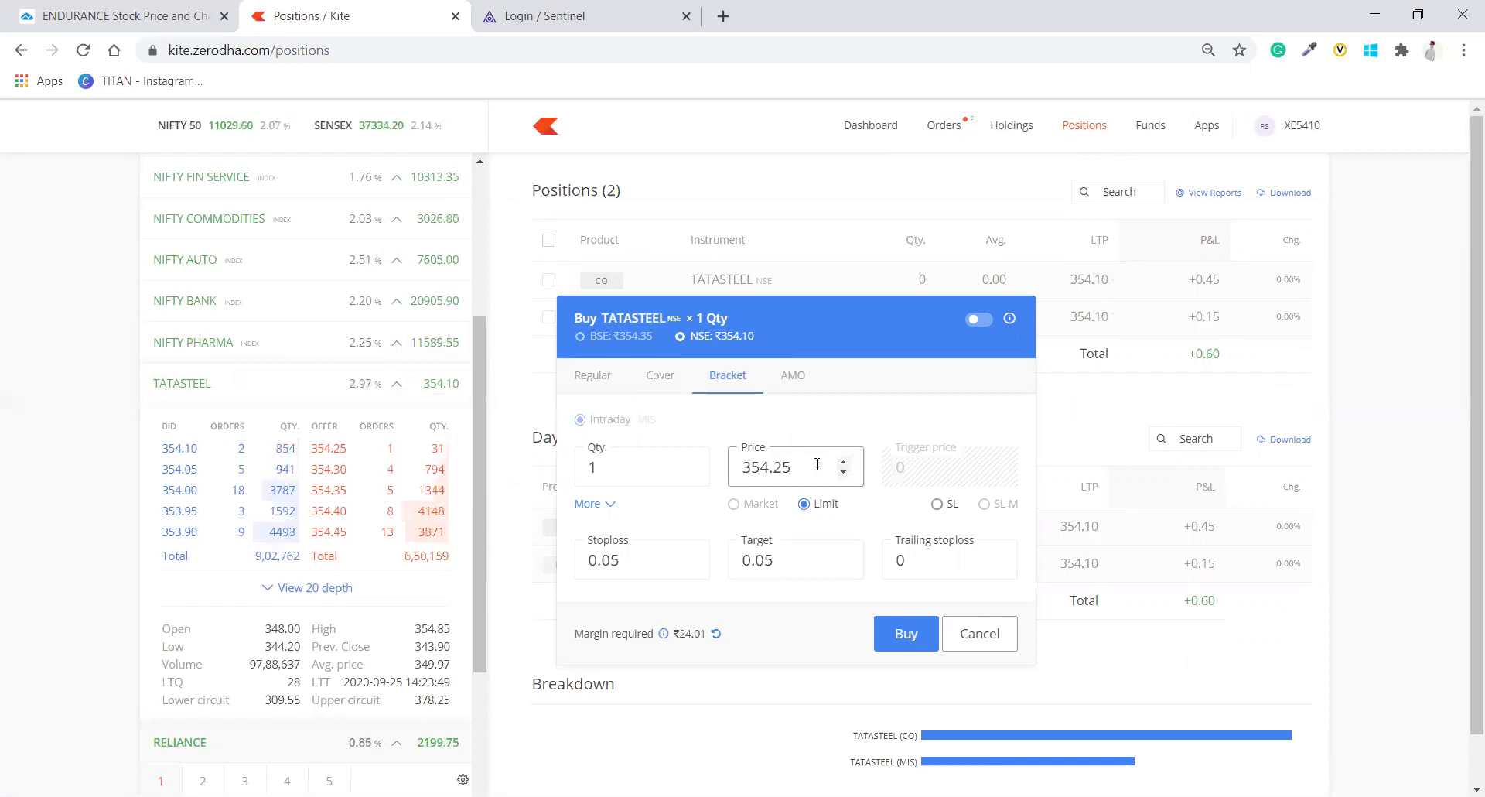
key("BackSpace")
key("BackSpace")
key("BackSpace")
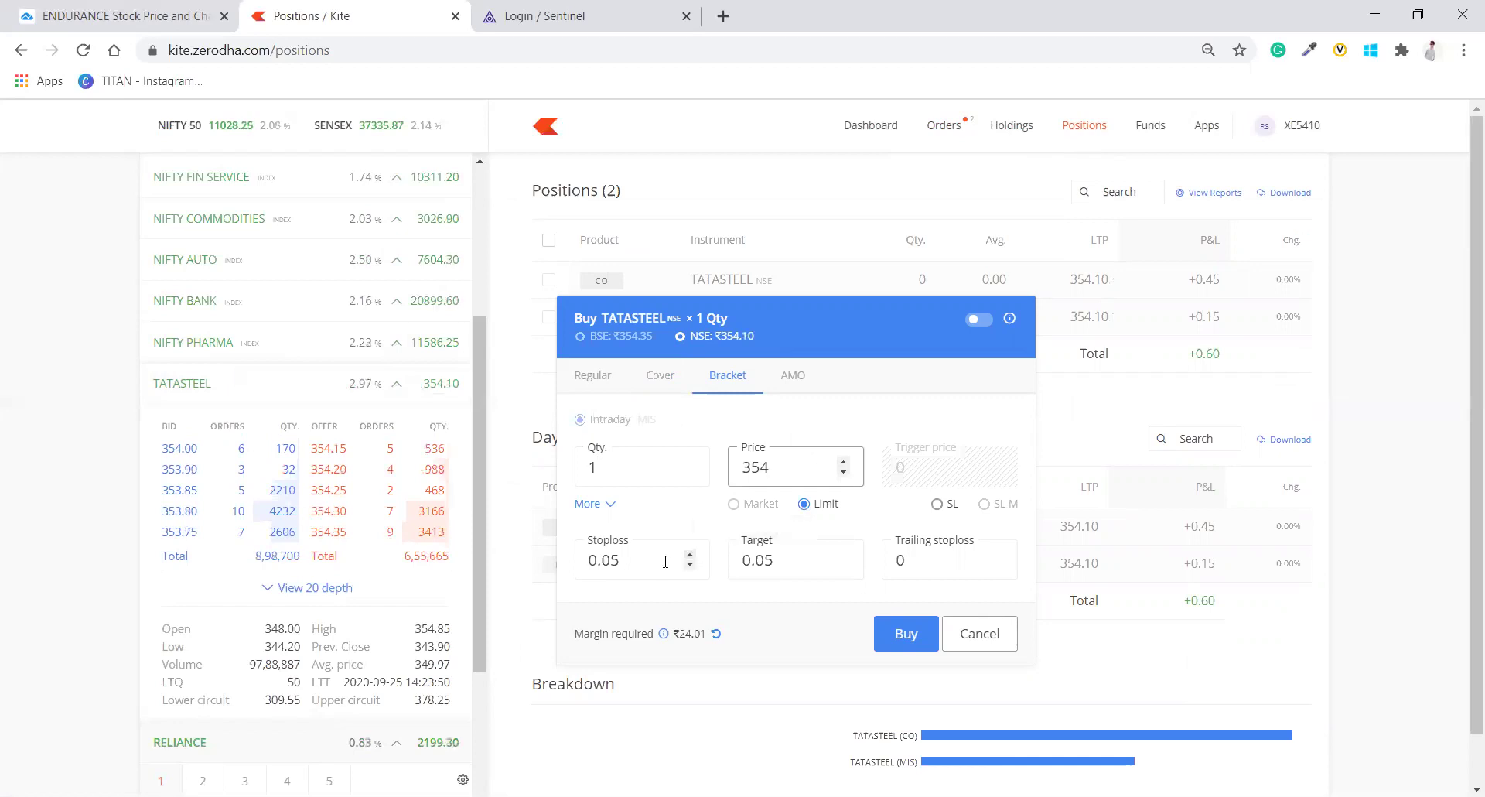
Step: Set the bracket order's stoploss to 0.9
left_click(665, 563)
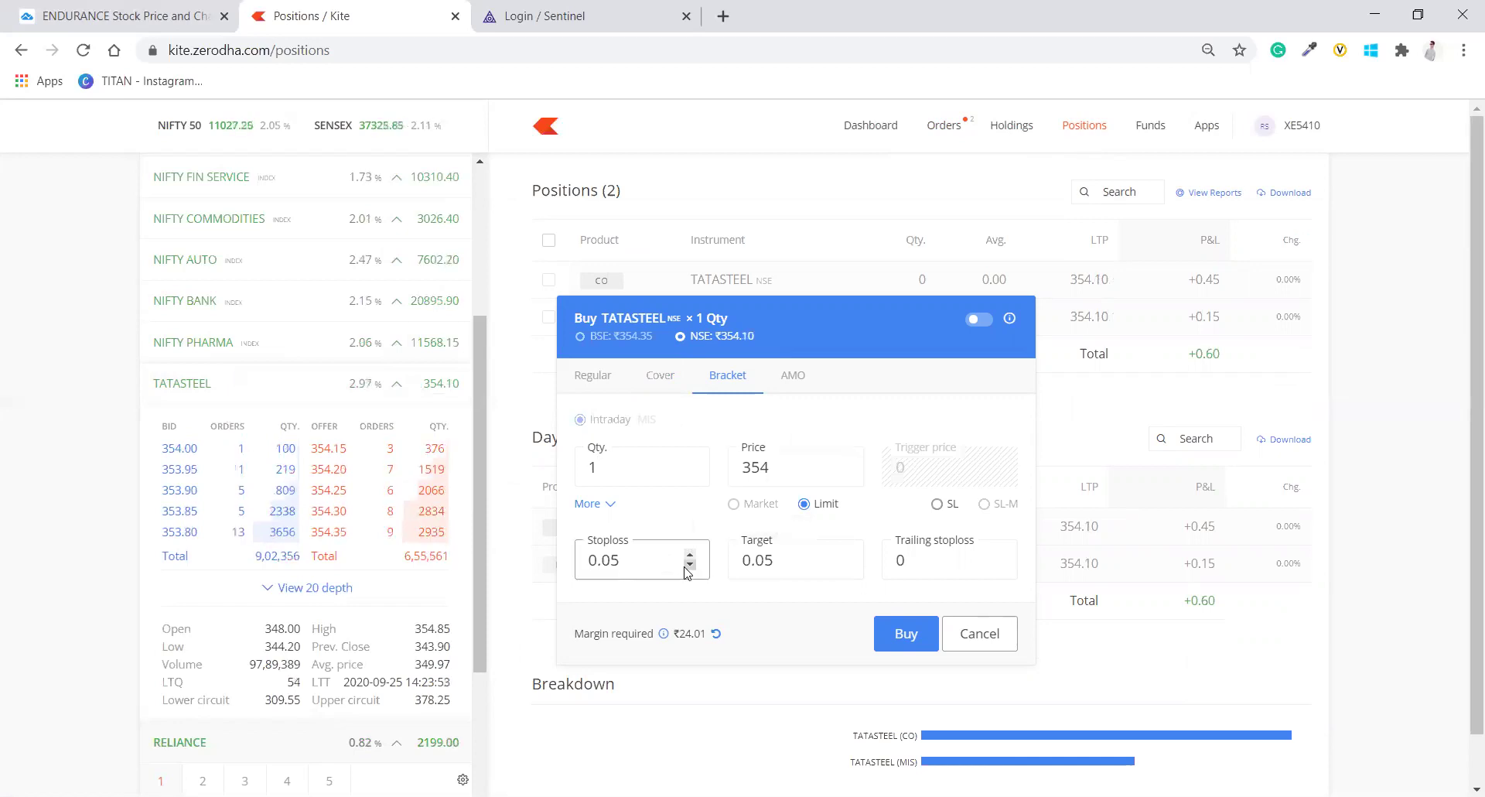
key("BackSpace")
key("BackSpace")
type("05")
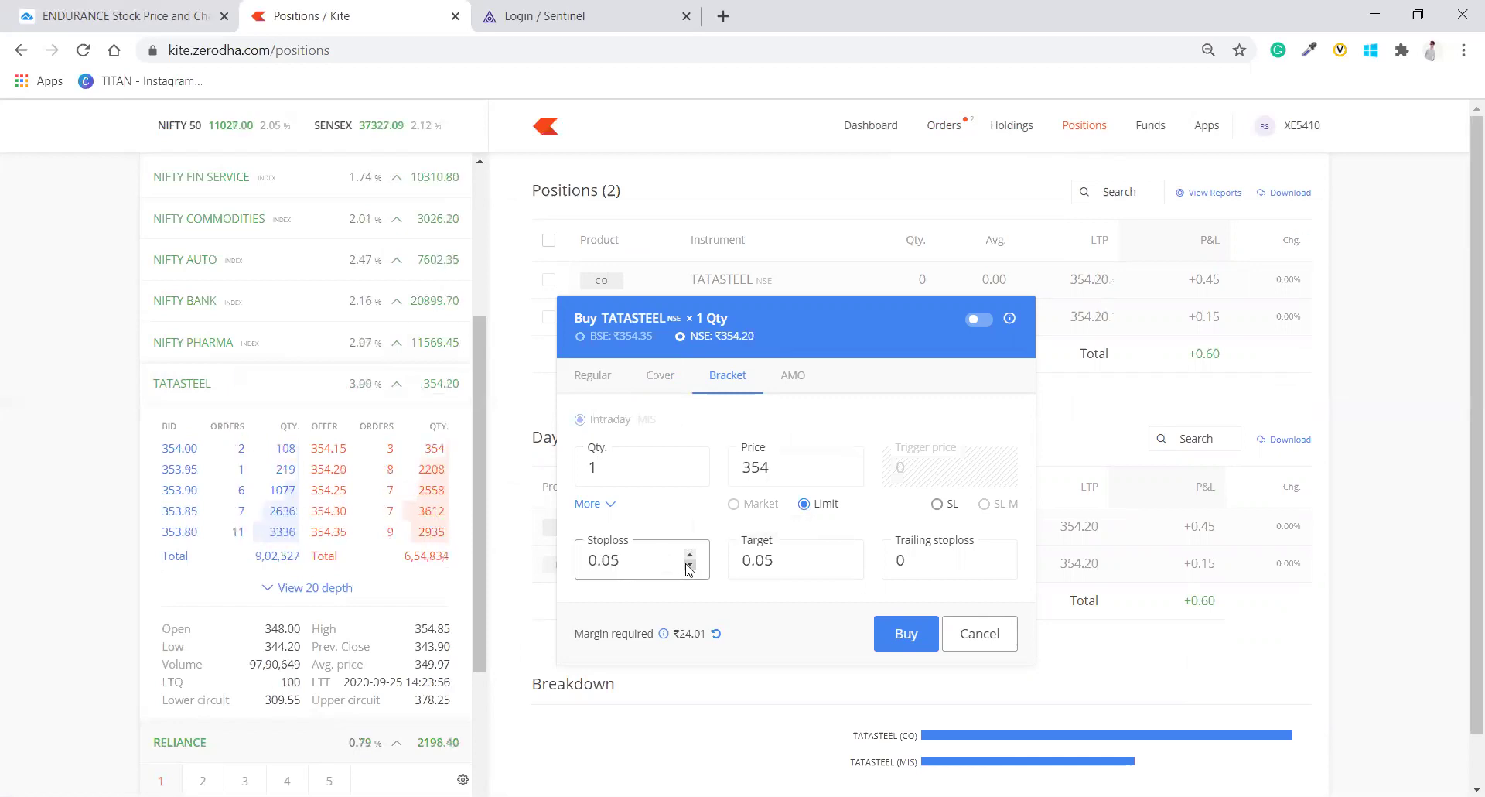
left_click(689, 553)
left_click(689, 554)
left_click(689, 554)
left_click(689, 554)
key("BackSpace")
key("BackSpace")
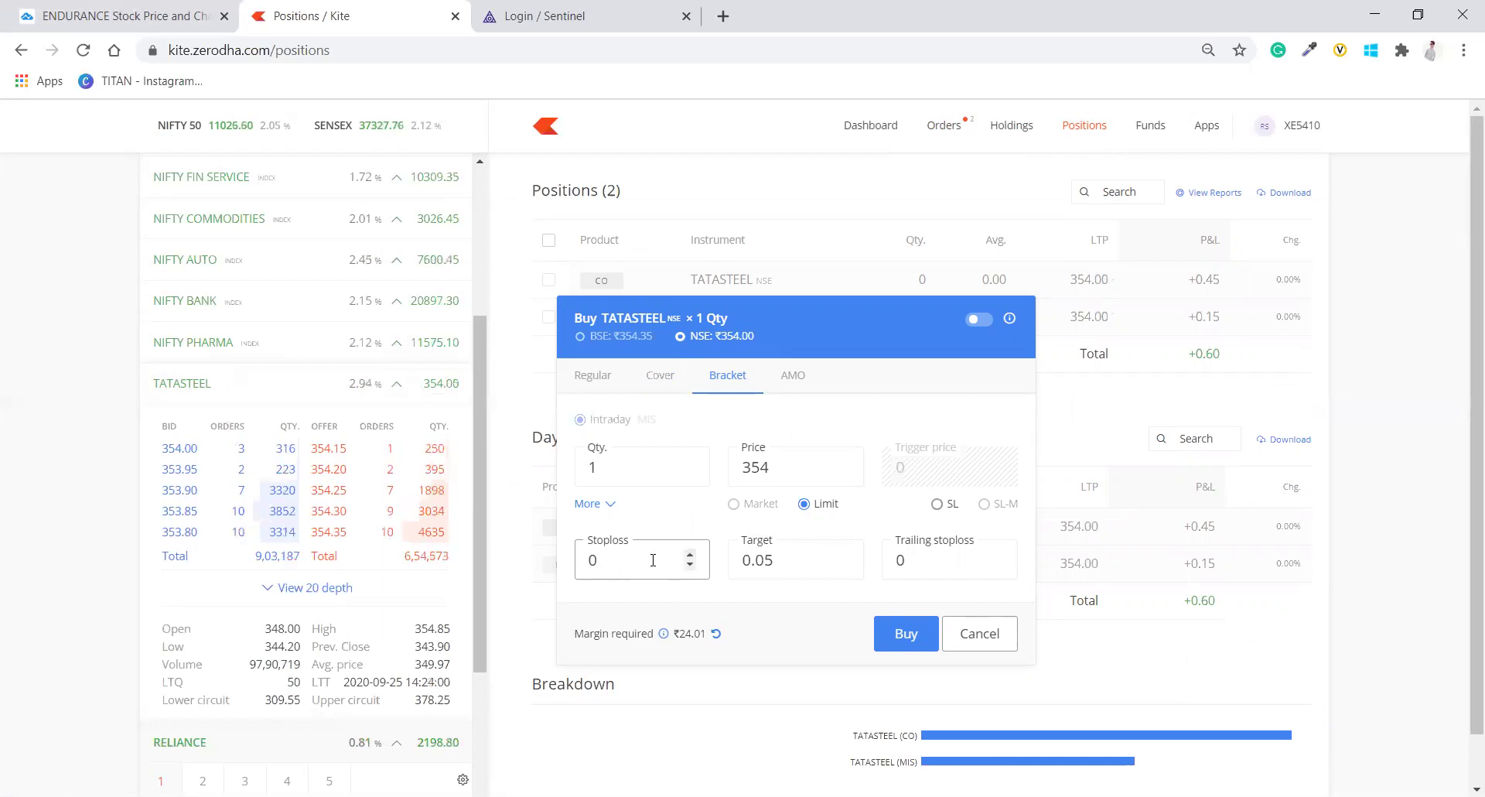
type(".")
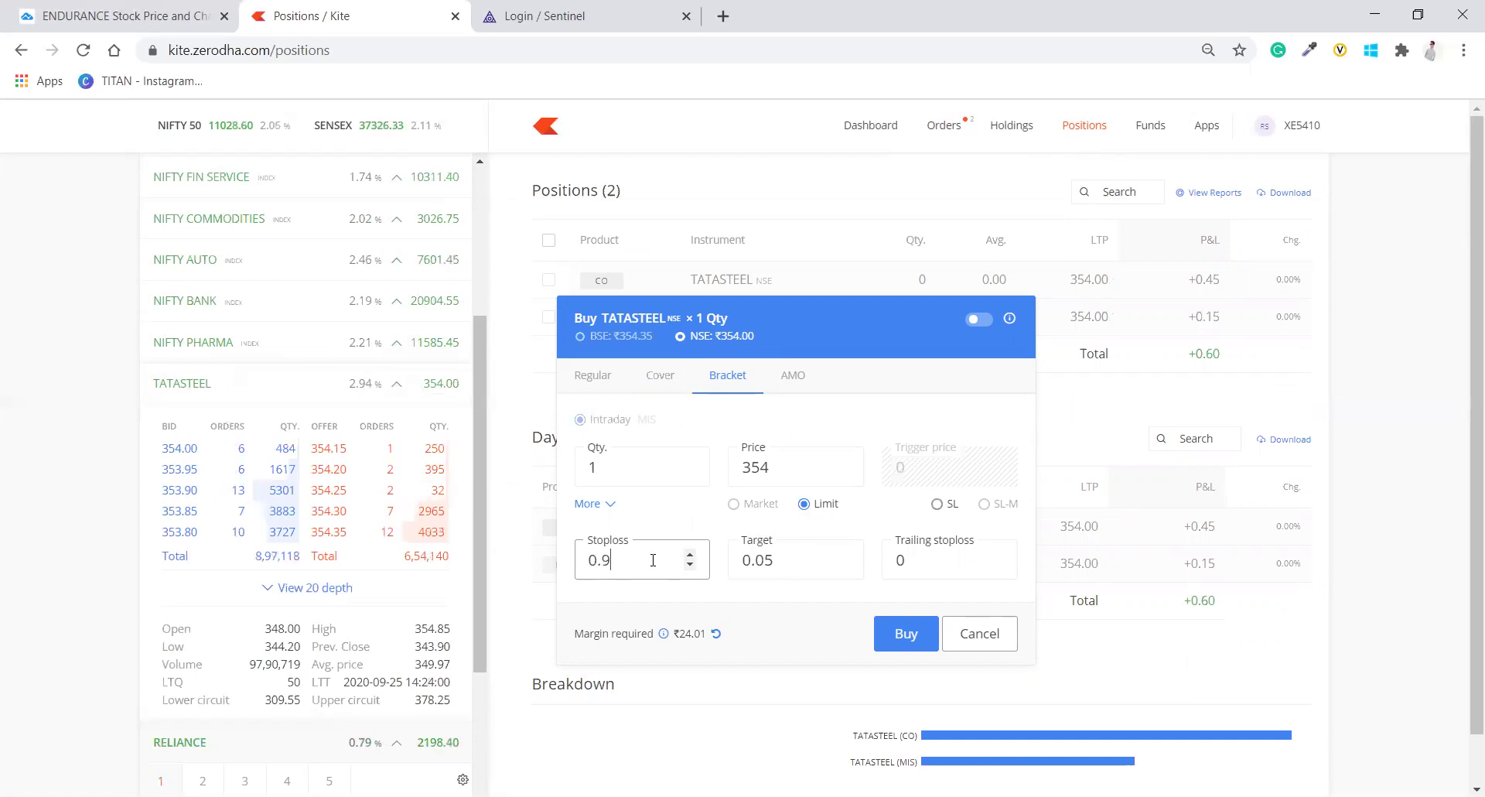
type("9")
Step: Set the bracket order's target to 0.9 and trailing stoploss to 0.5, and refresh the required margin
left_click(797, 560)
key("BackSpace")
key("BackSpace")
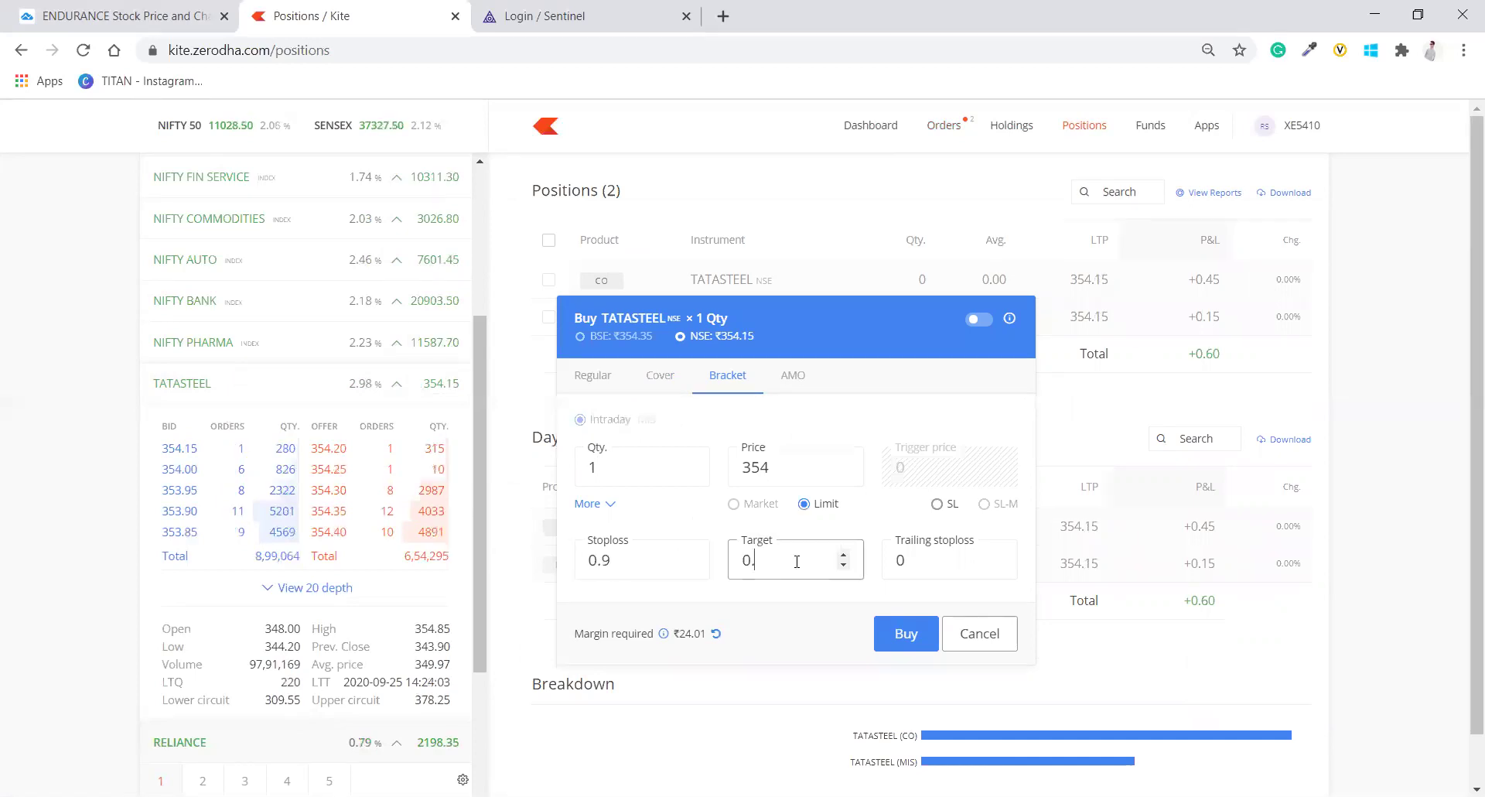
type("059")
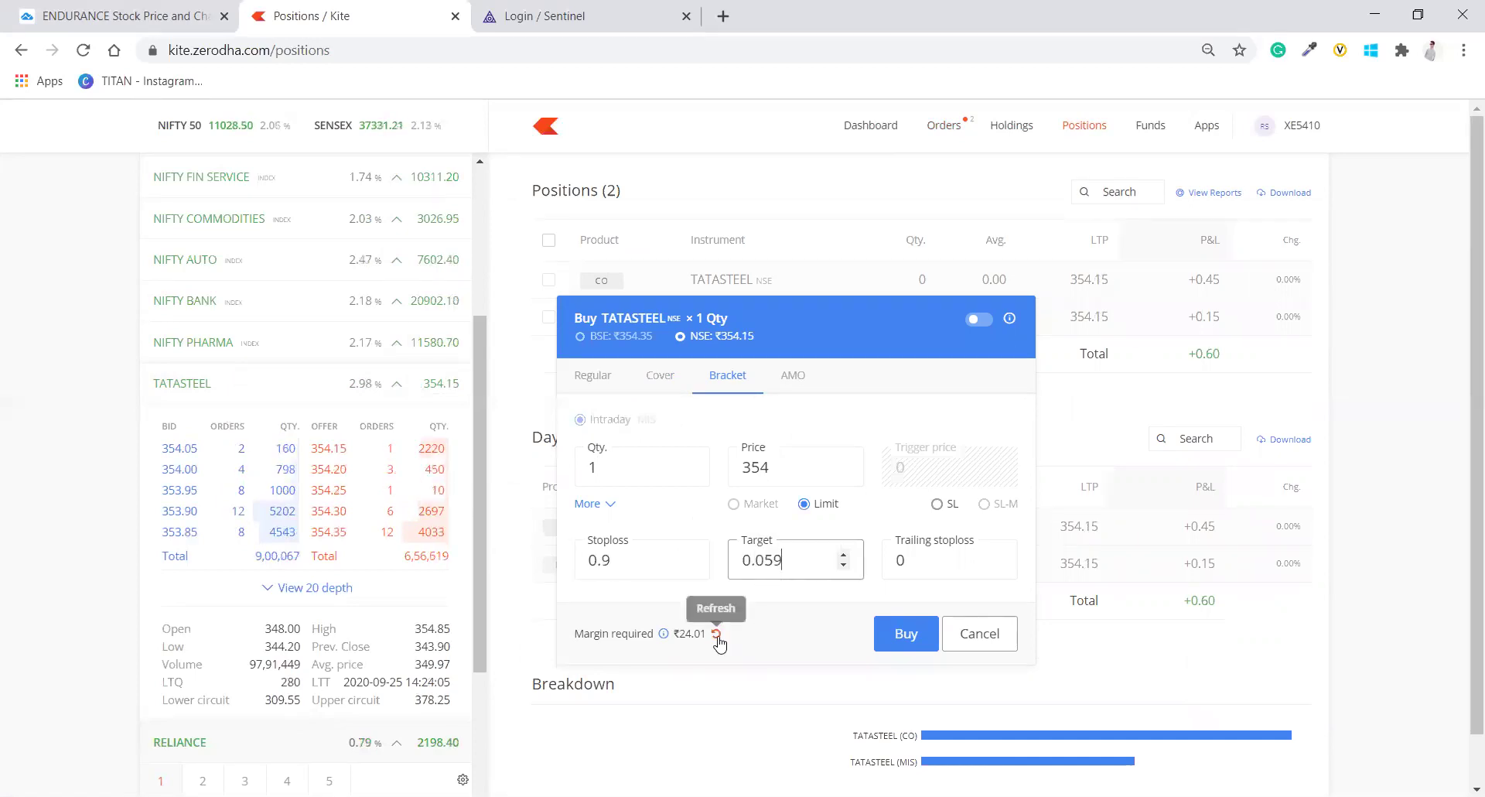
left_click(718, 634)
left_click(957, 557)
key("BackSpace")
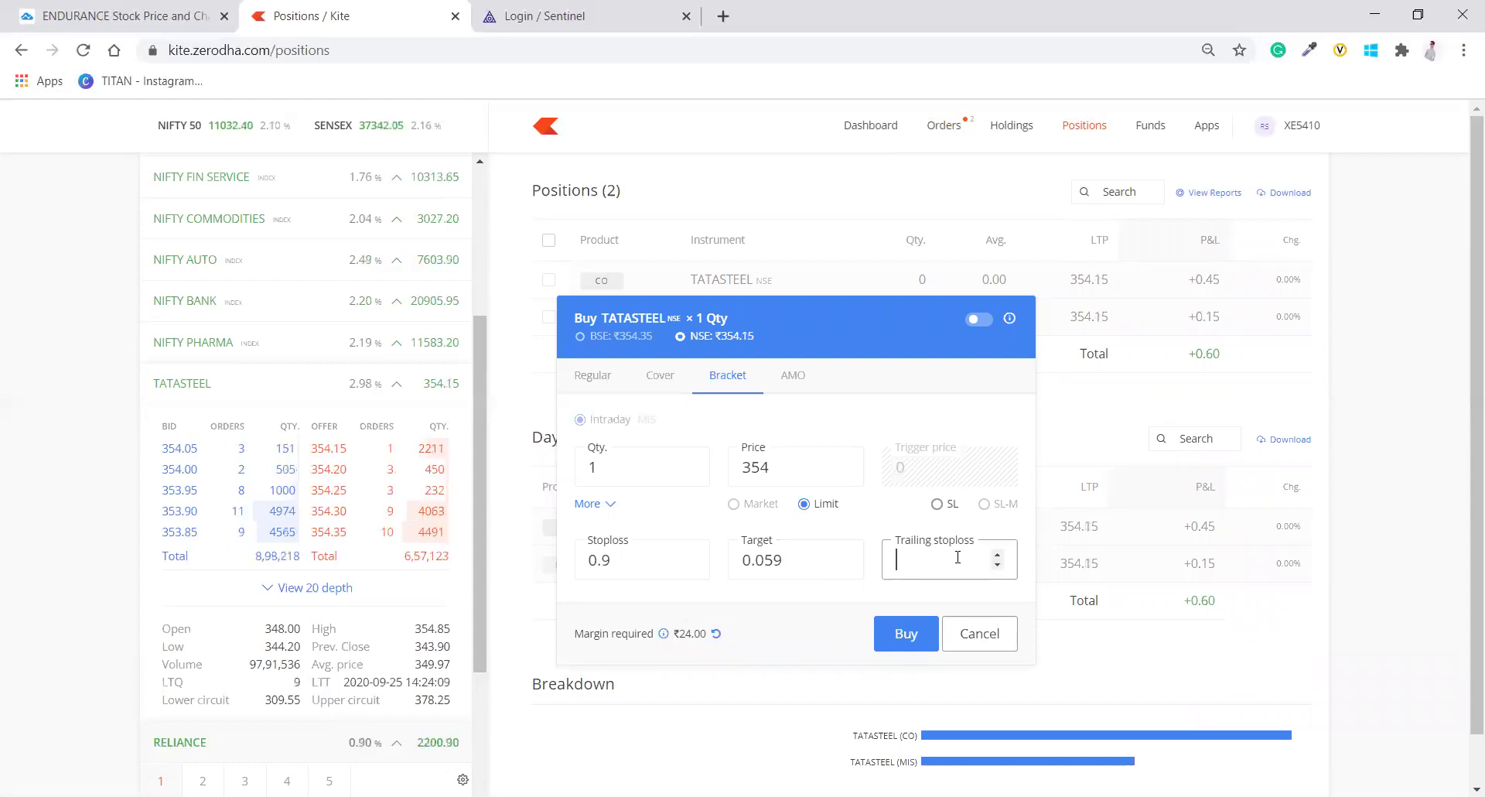
left_click(774, 562)
key("BackSpace")
left_click(936, 563)
type("0.5")
left_click(714, 634)
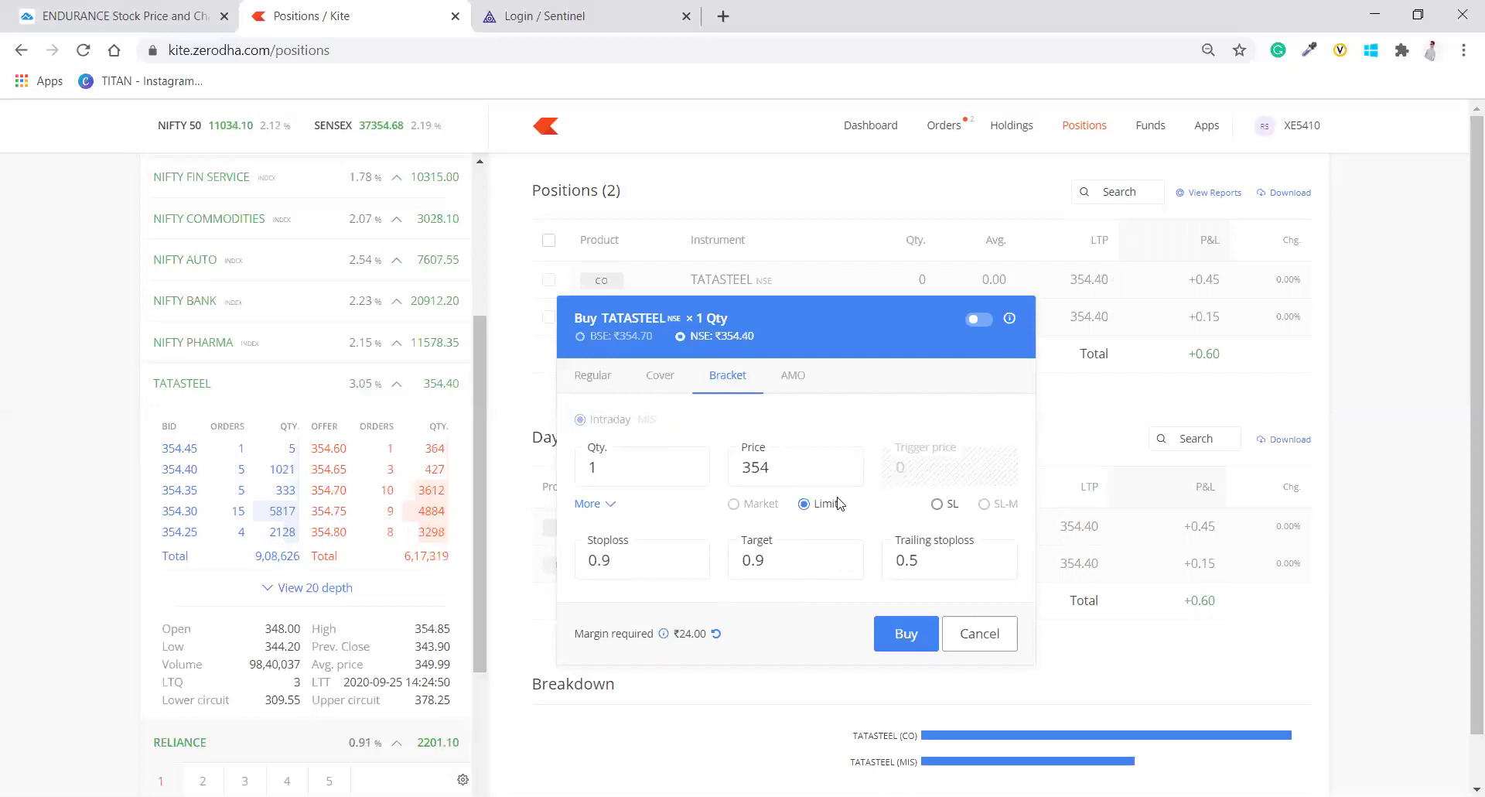
Step: Compare the Cover order fields with the Bracket order fields and view the bracket order's validity options
left_click(659, 384)
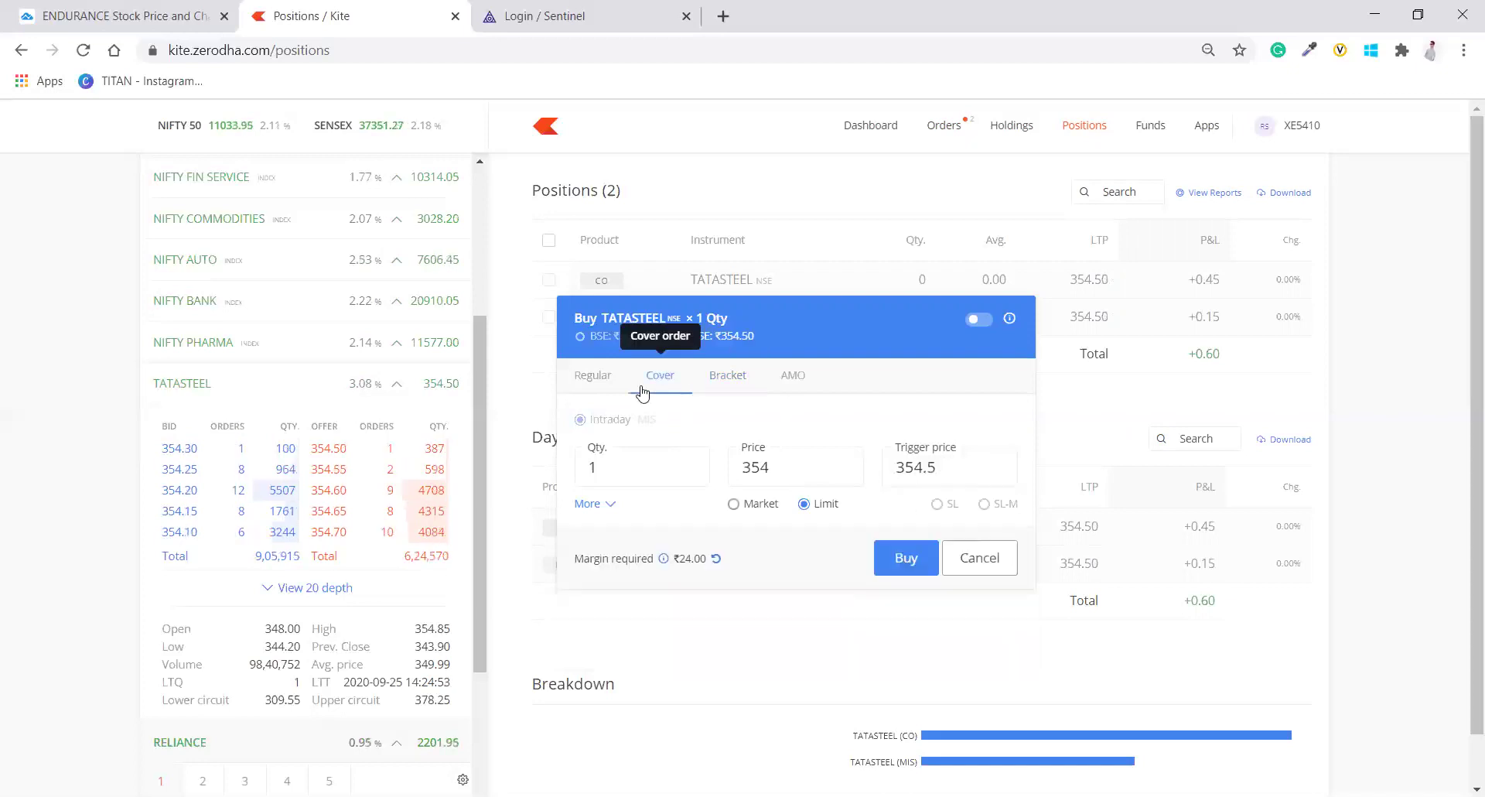
left_click(732, 385)
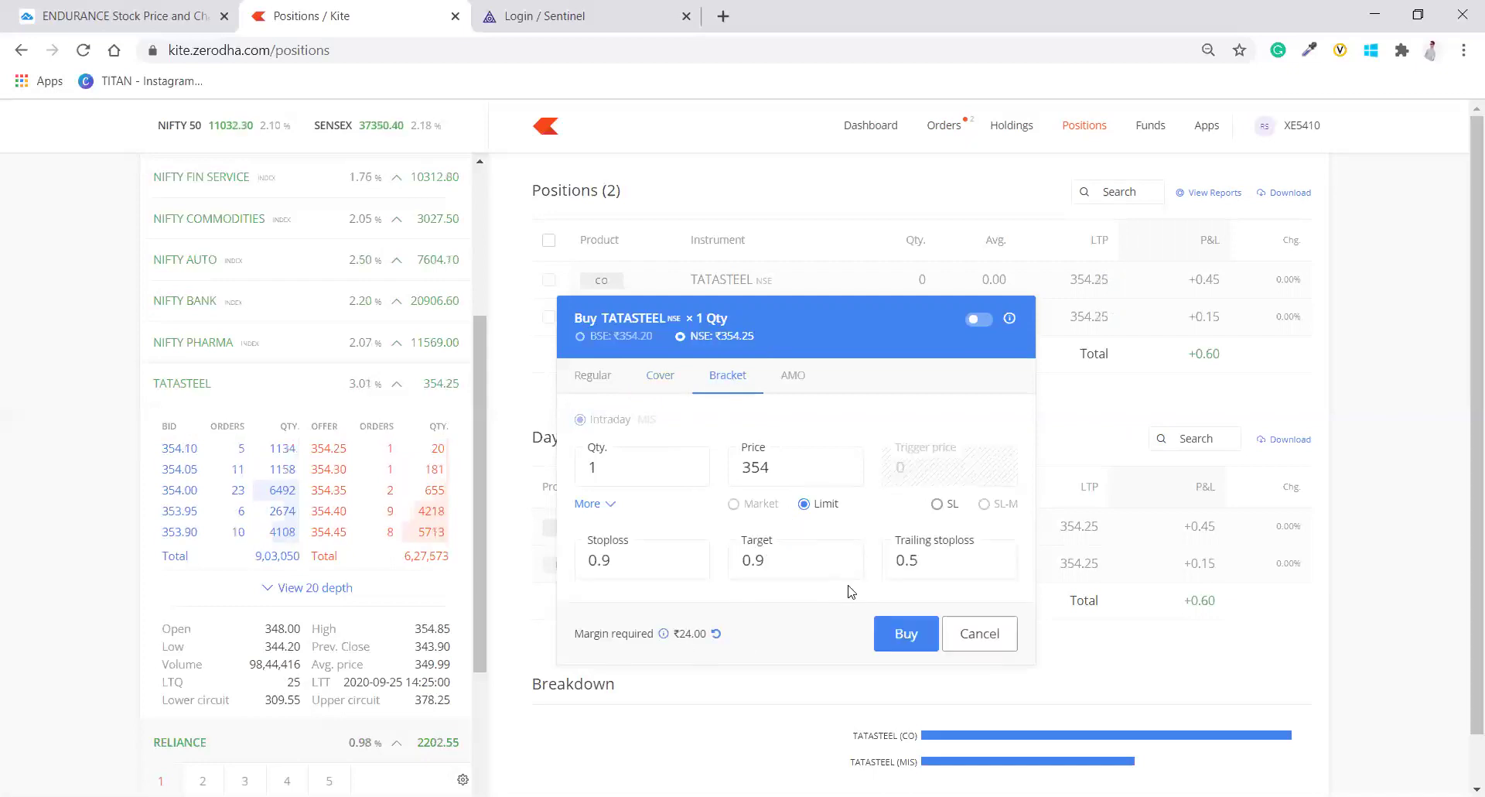
left_click(598, 506)
scroll(679, 631, "down", 1)
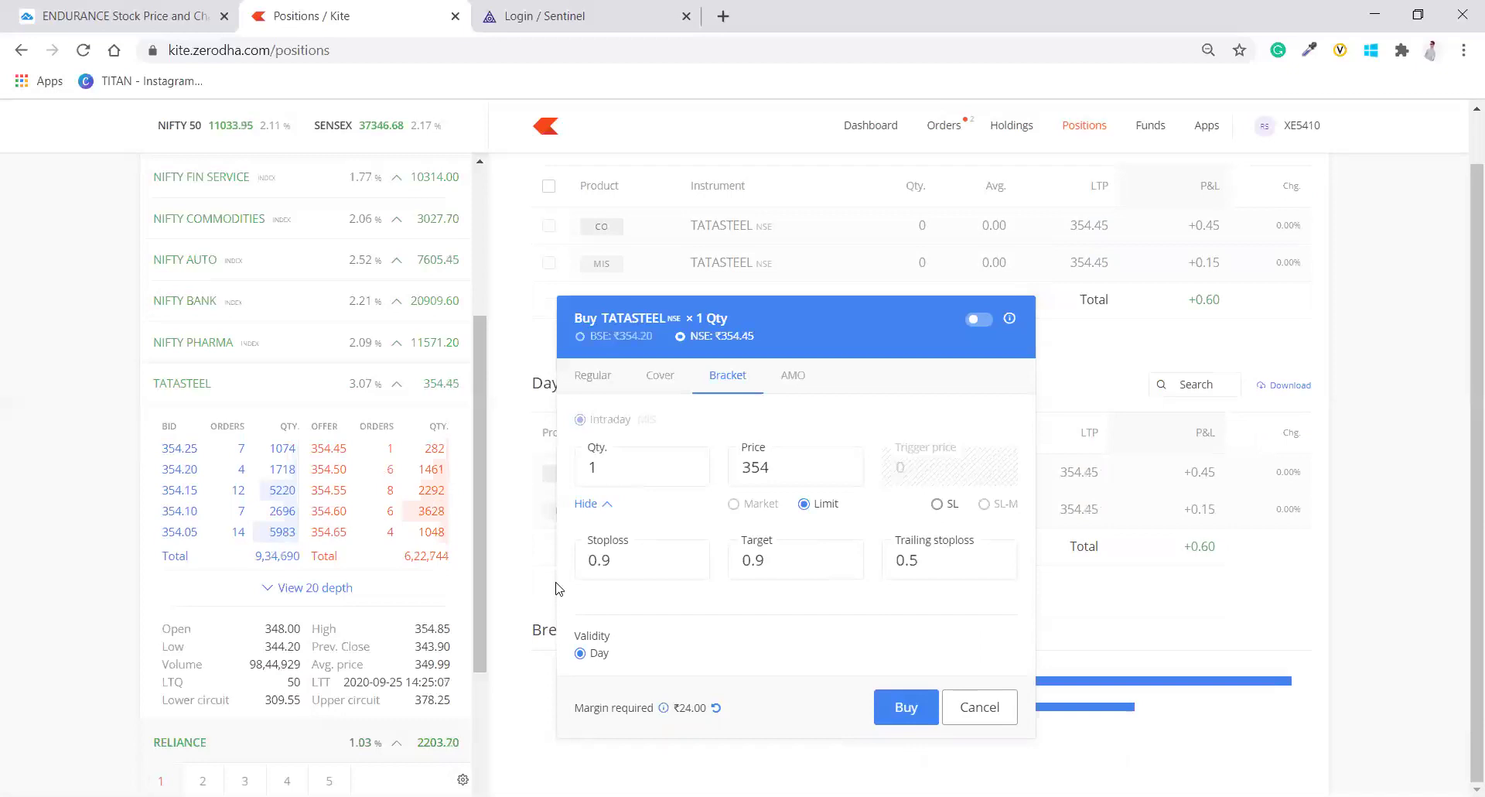
Step: Fill in an AMO Longterm buy order for 1 TATASTEEL share at Market price, and cancel it without placing it
left_click(792, 373)
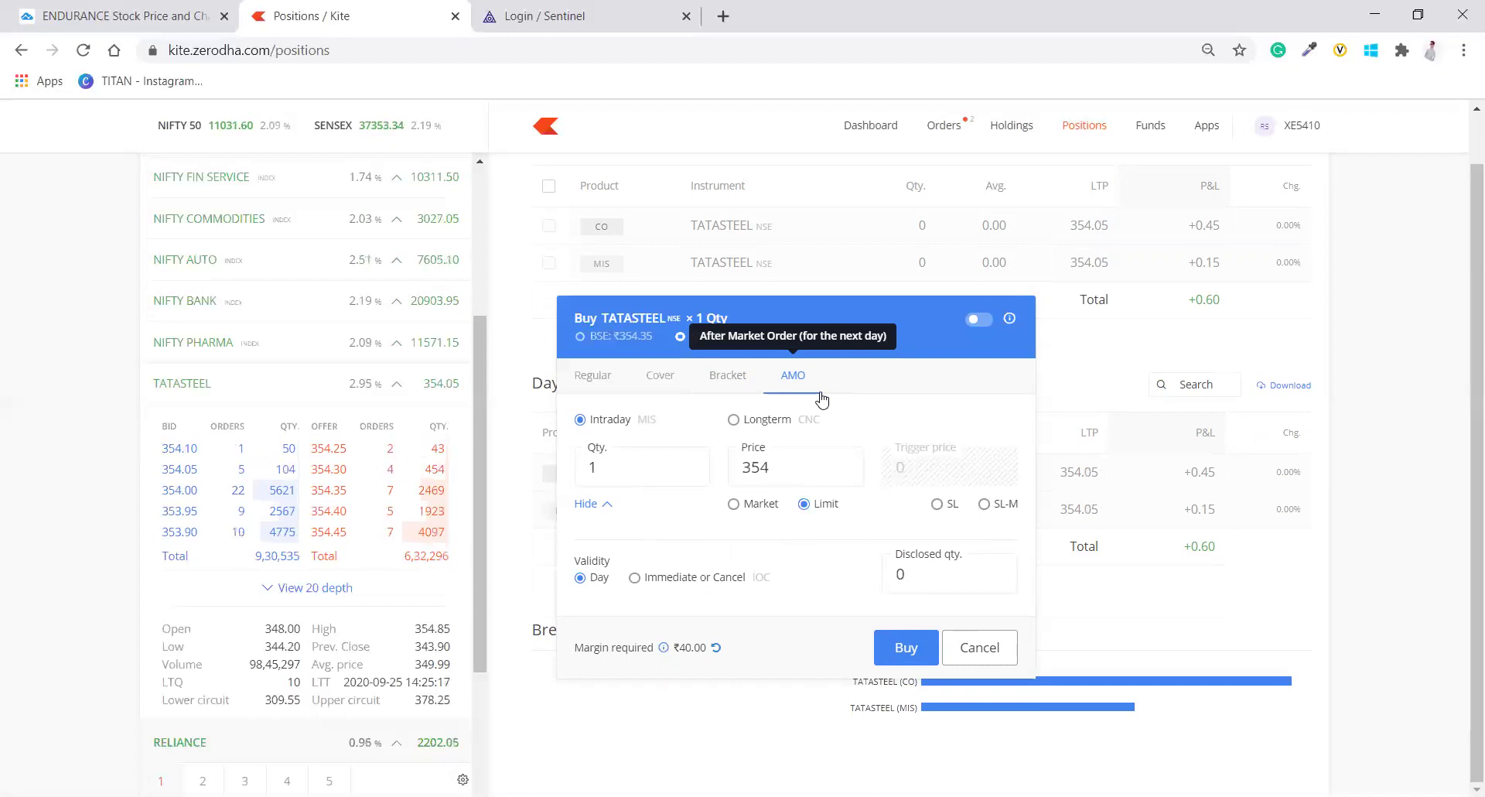
left_click(759, 426)
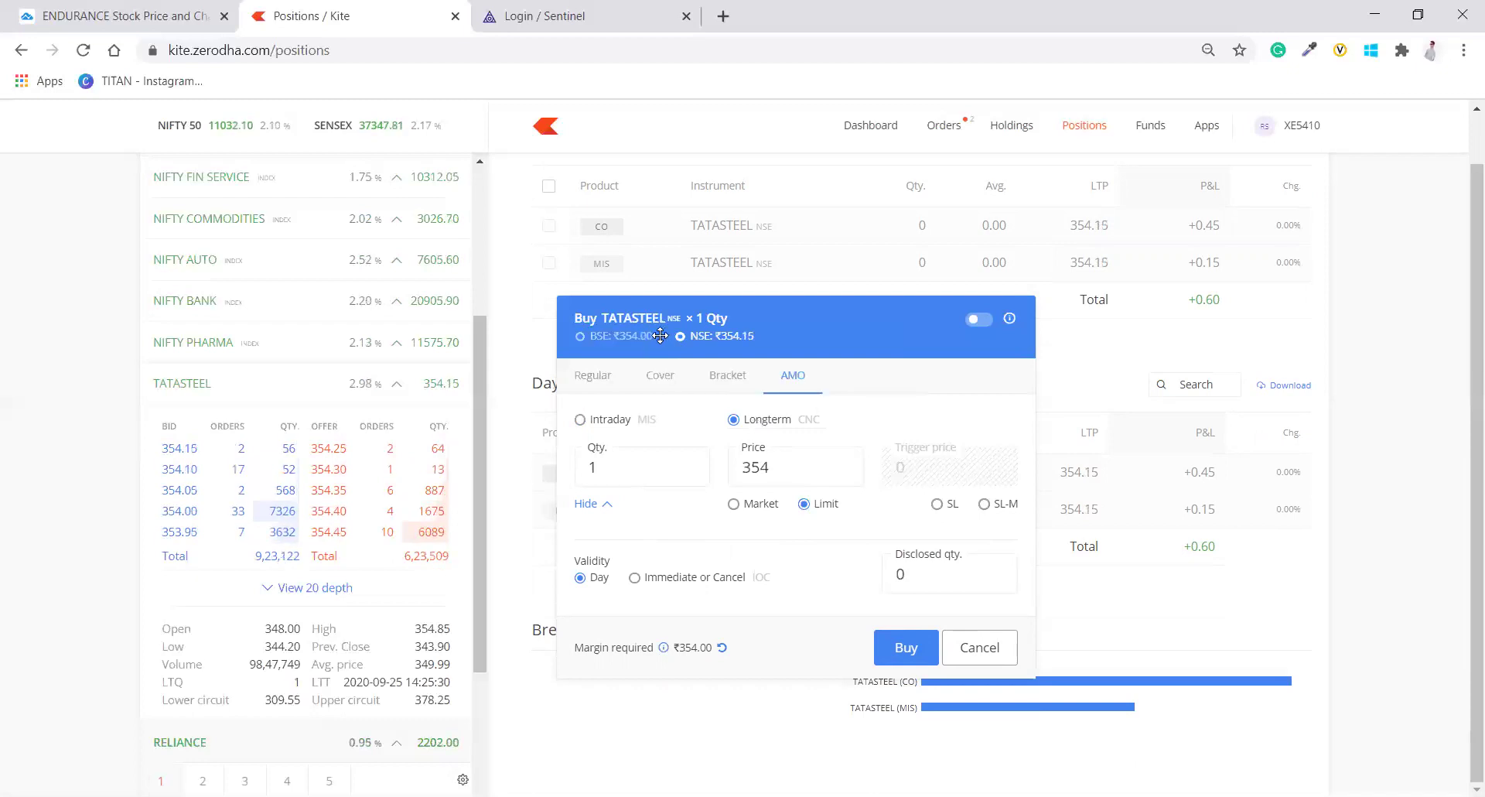
left_click(789, 460)
left_click(623, 472)
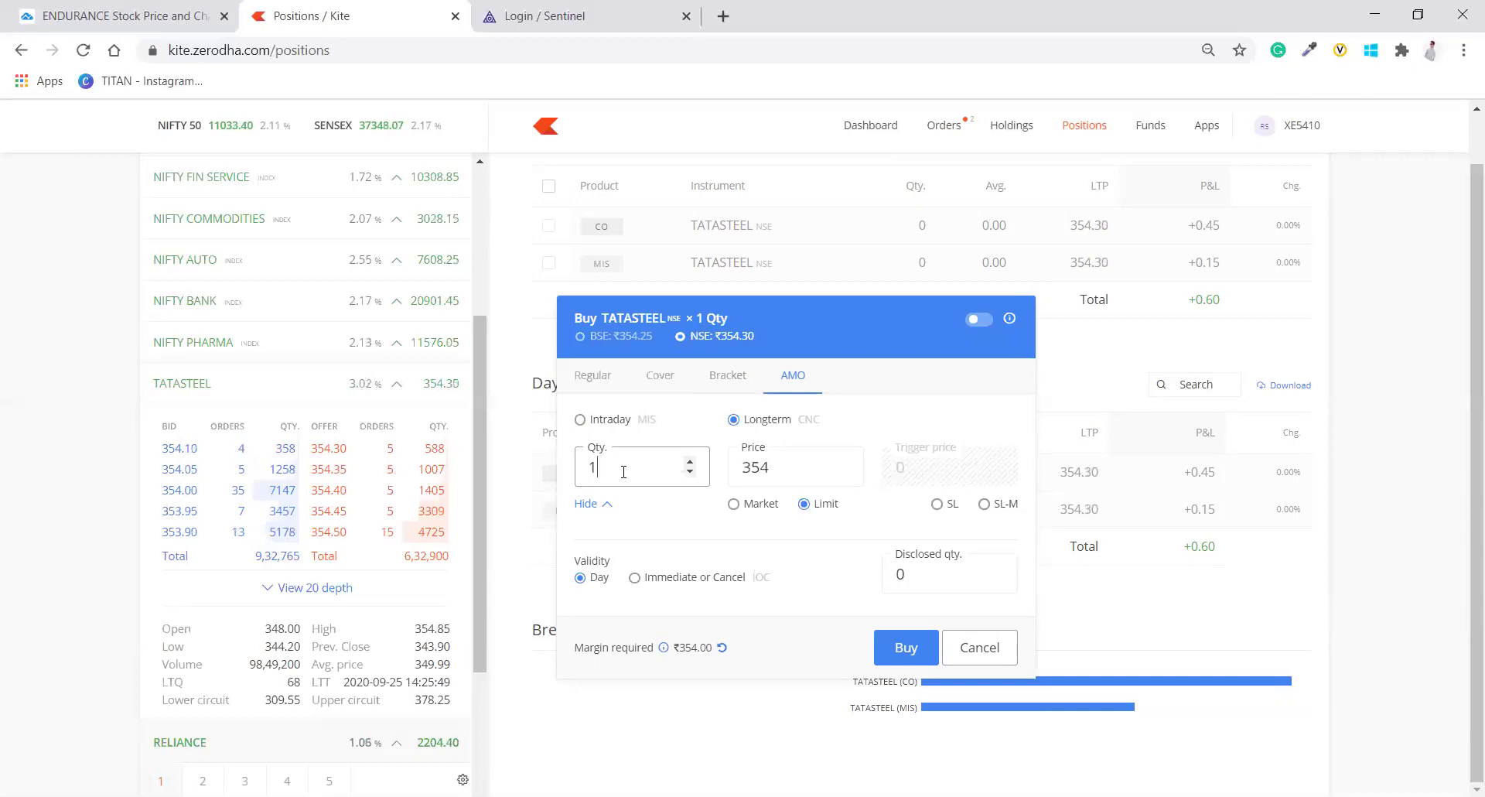
left_click(756, 506)
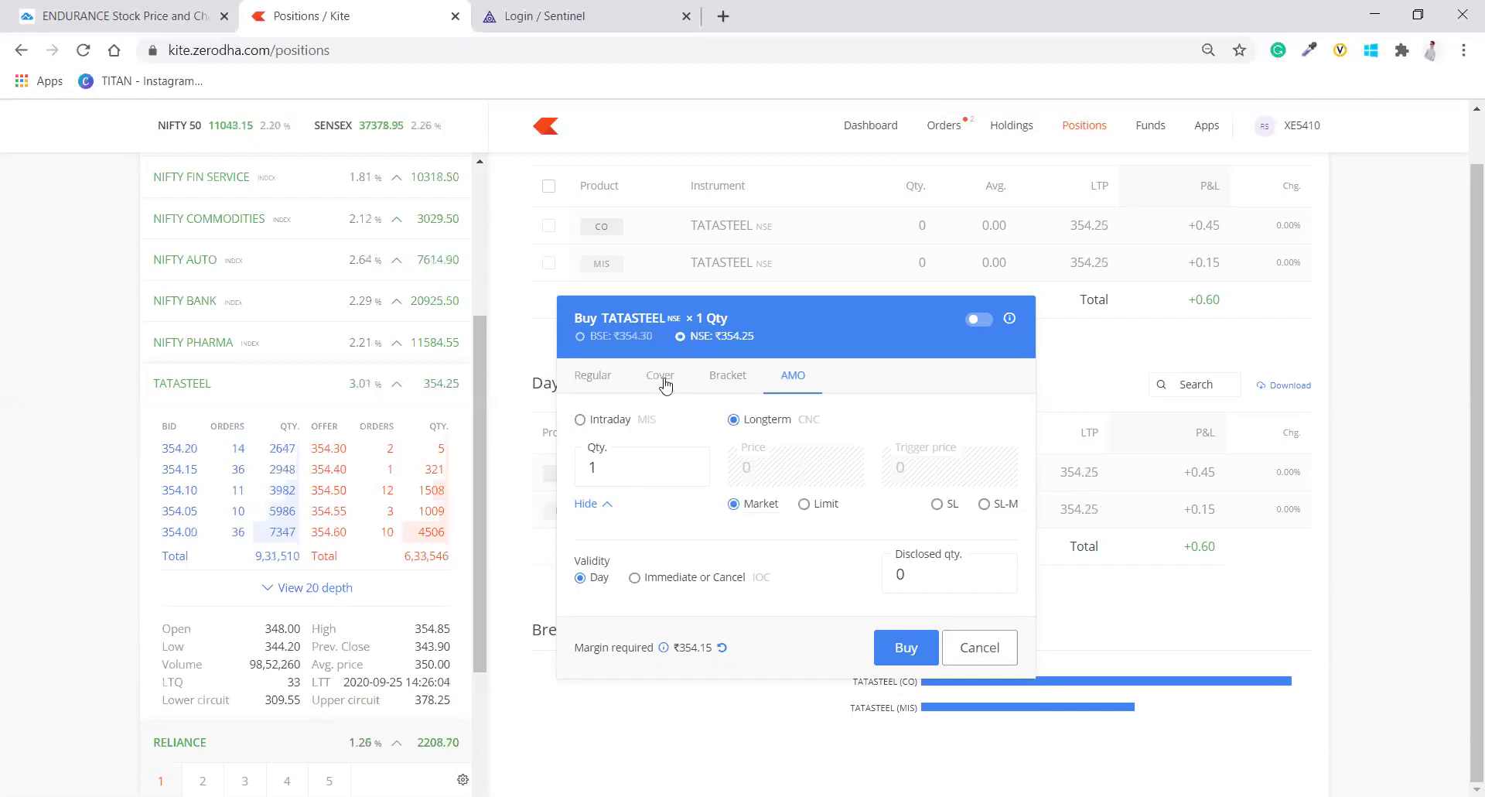
left_click(978, 646)
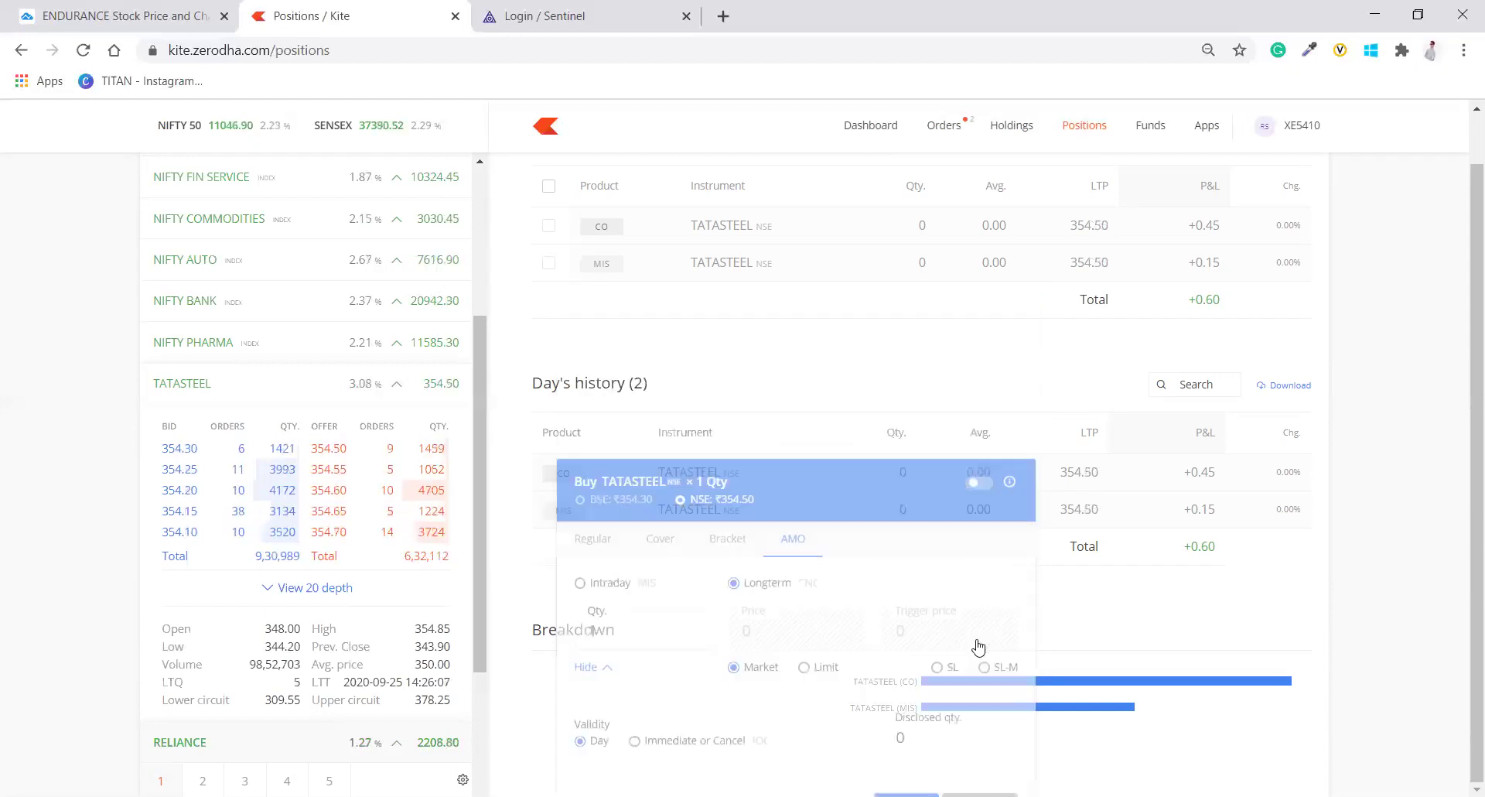
Step: Try to place an AMO Intraday sell order for 1 TATASTEEL share with a limit price of 354.5
left_click(287, 382)
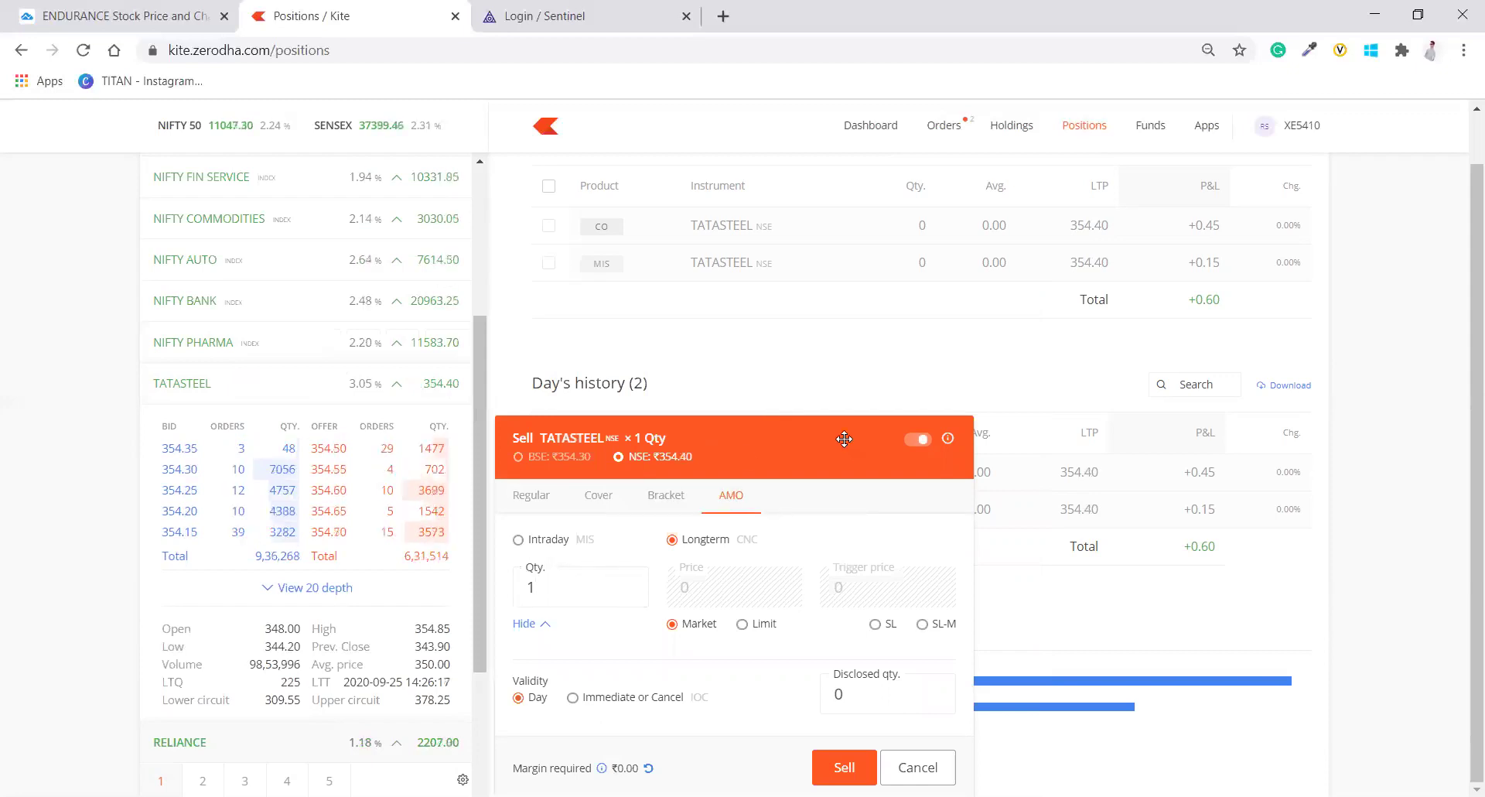
left_click_drag(840, 438, 935, 232)
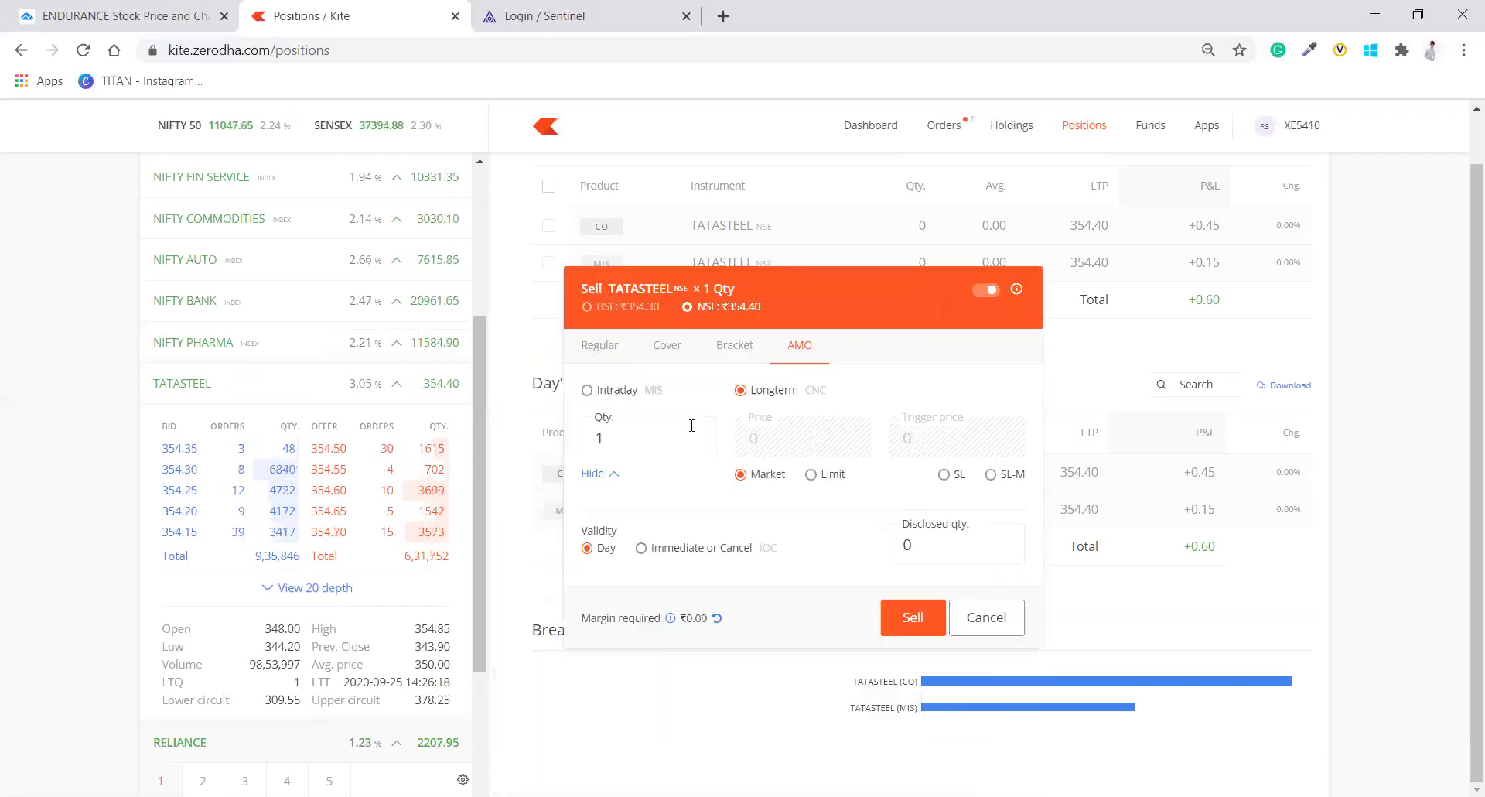
left_click(615, 395)
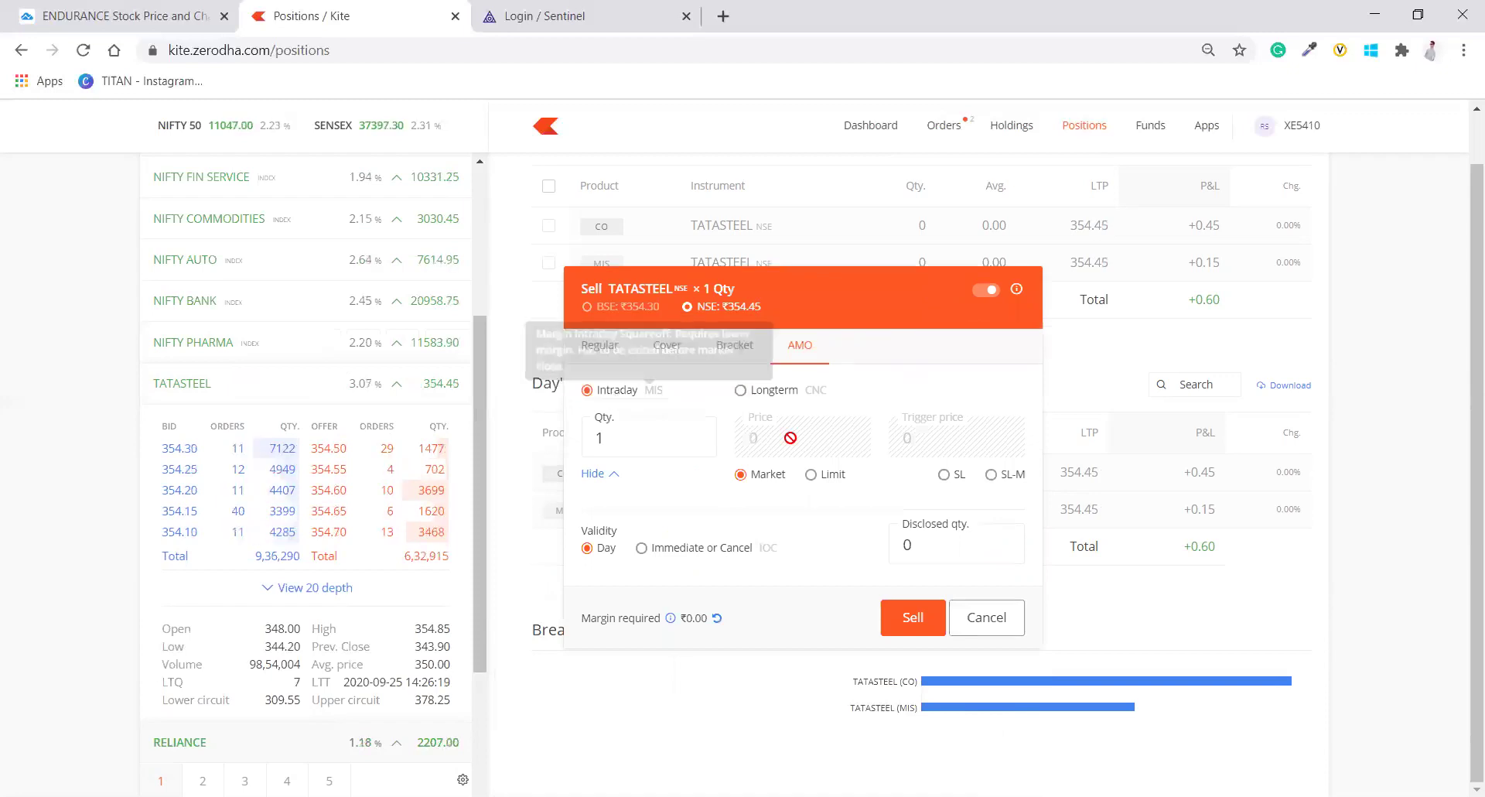
left_click(823, 470)
left_click(816, 448)
key("BackSpace")
type("54.5")
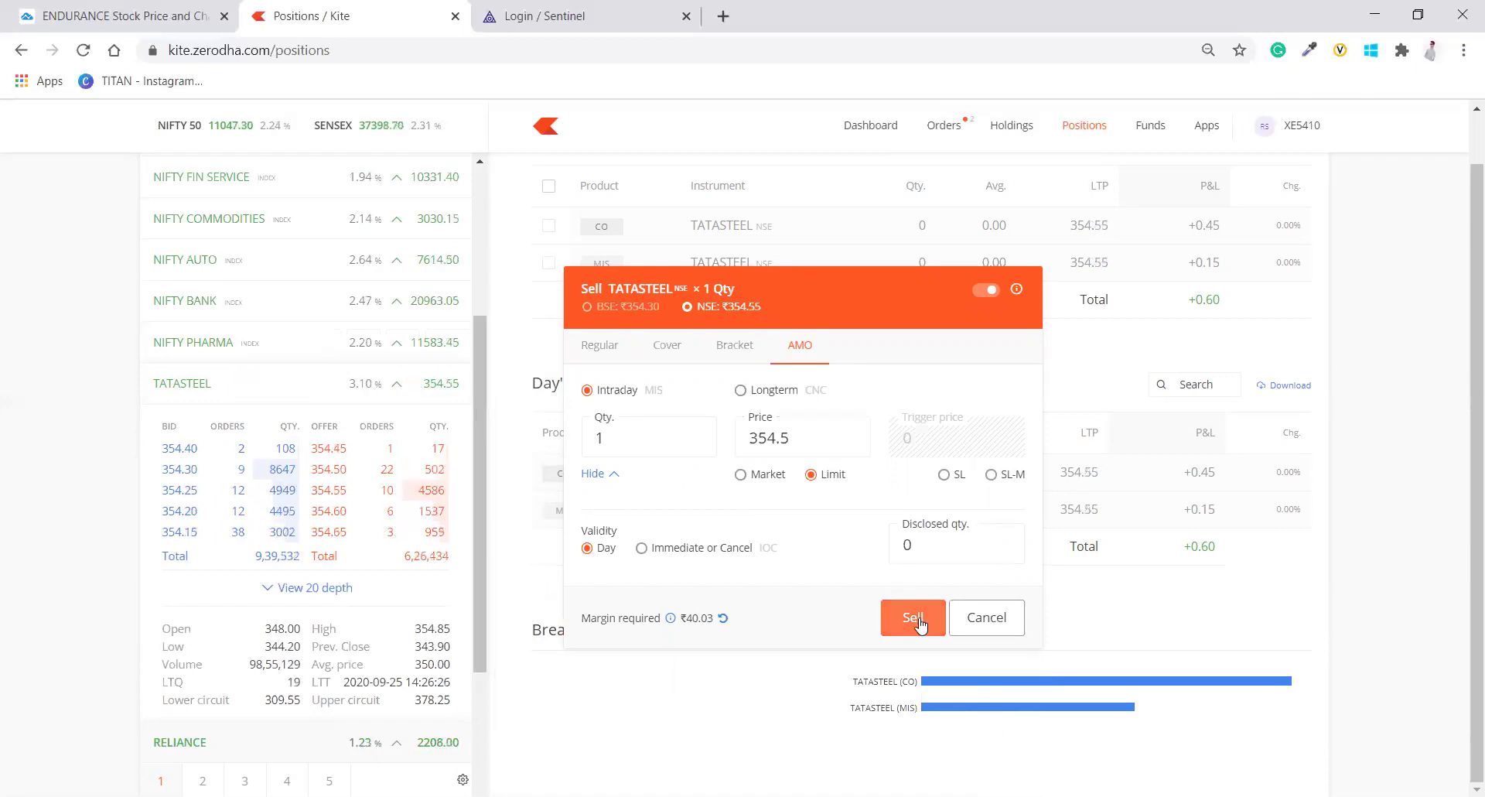
left_click(914, 619)
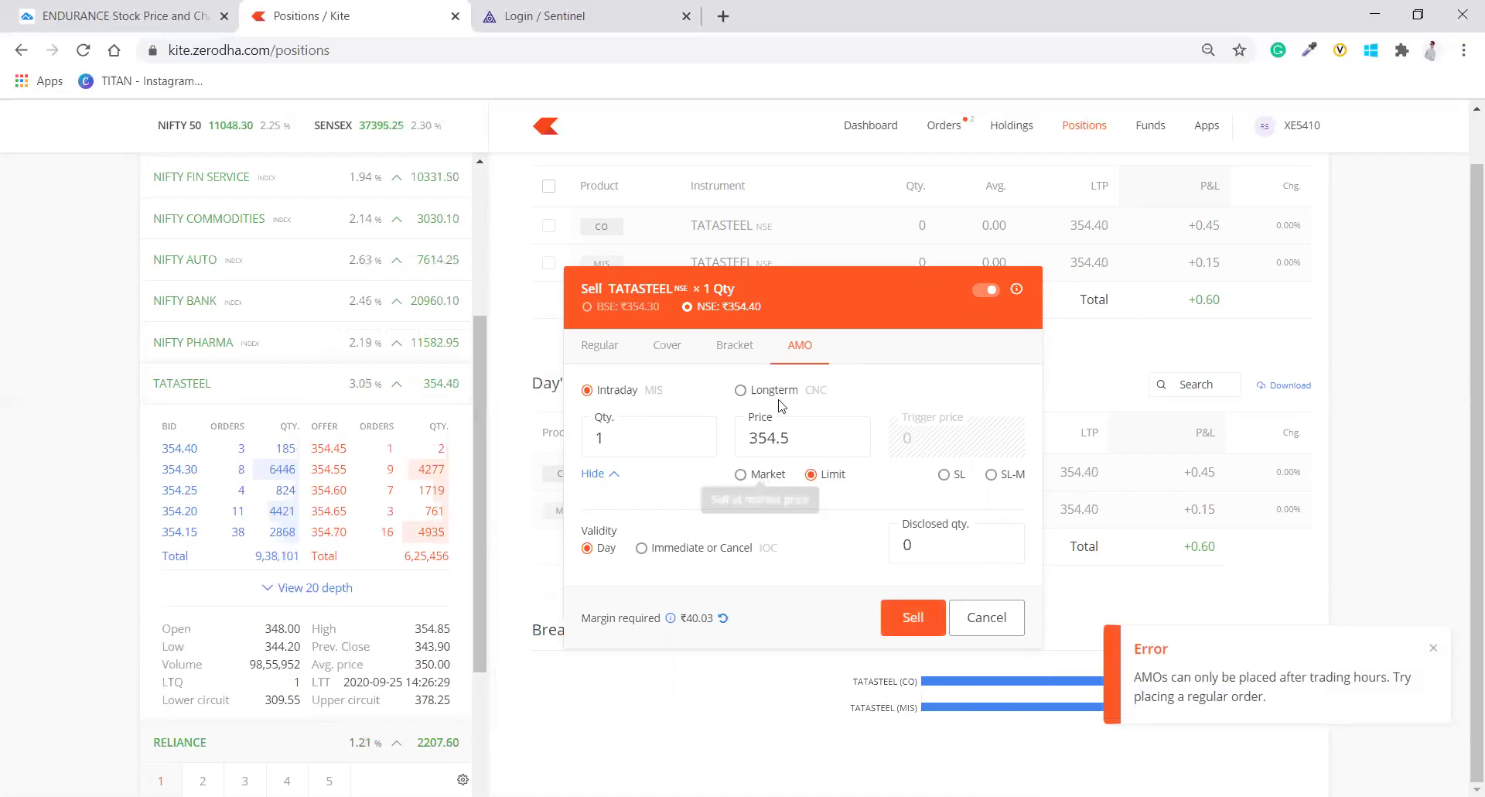
Step: Change the TATASTEEL sell order to Regular and place it as an intraday limit order at 354.5
left_click(611, 357)
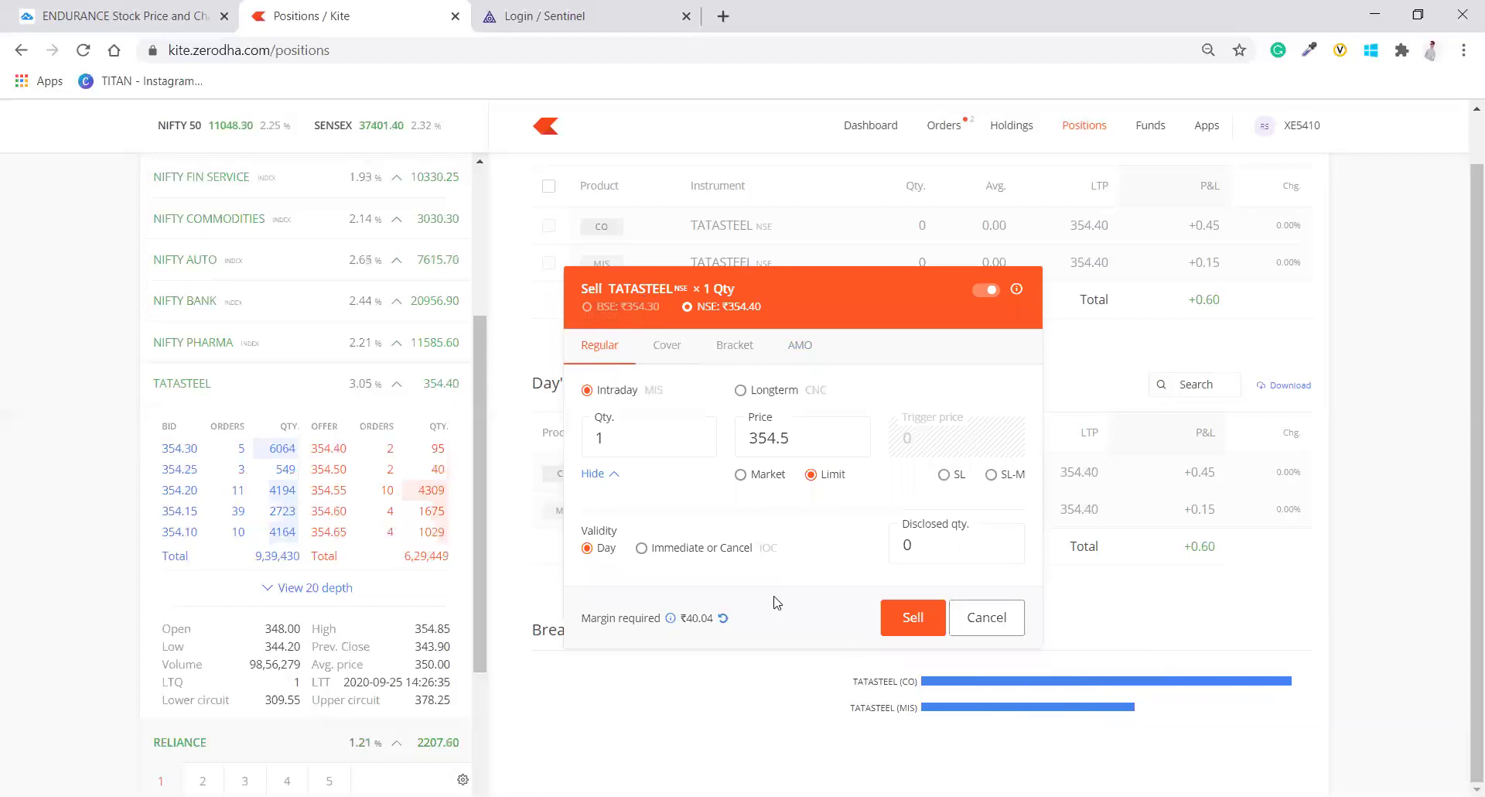
left_click(799, 440)
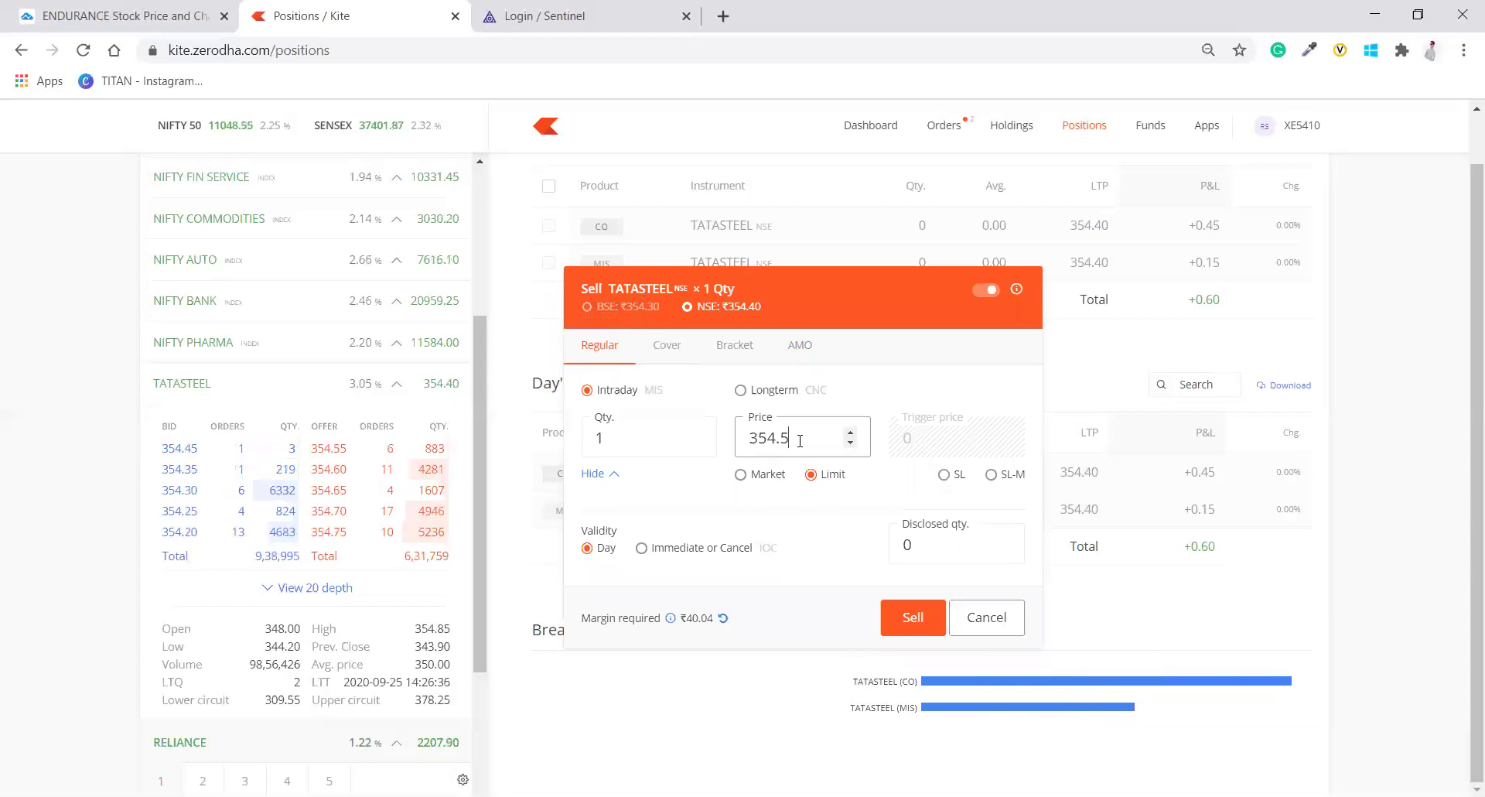
left_click(902, 613)
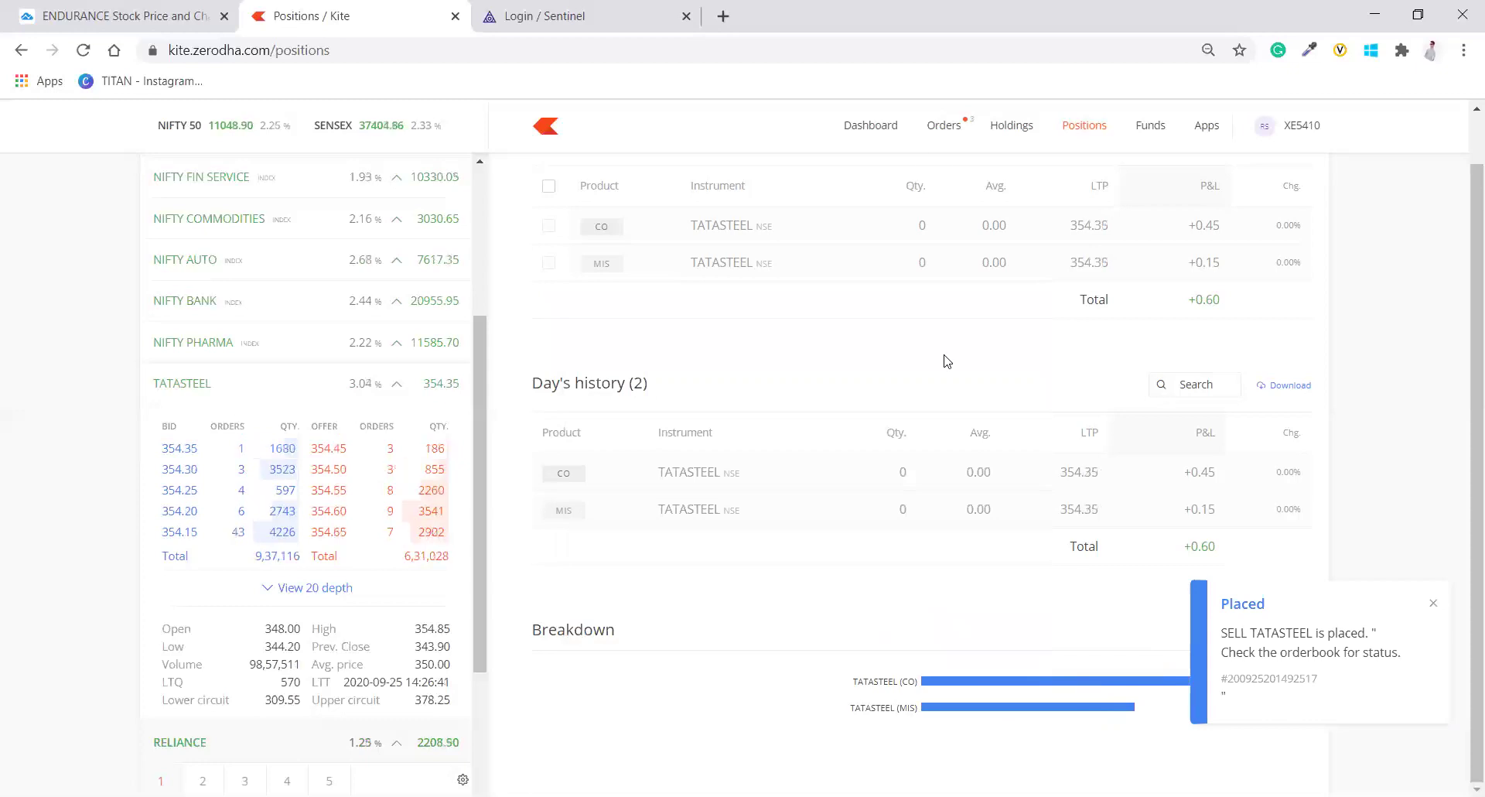
Step: Modify the open TATASTEEL sell order from the orders list to Market price and submit it
left_click(946, 126)
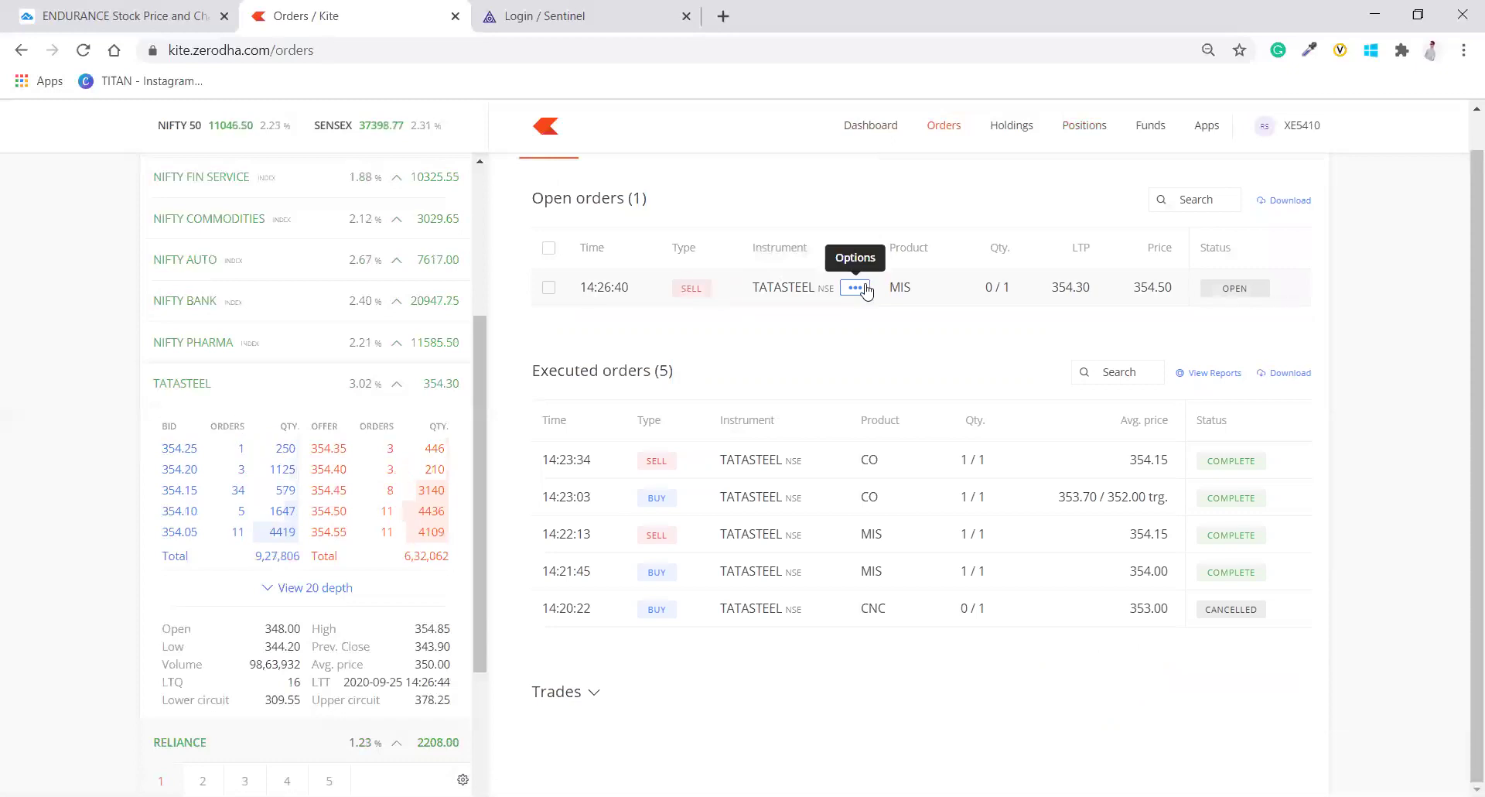
left_click(855, 288)
left_click(785, 351)
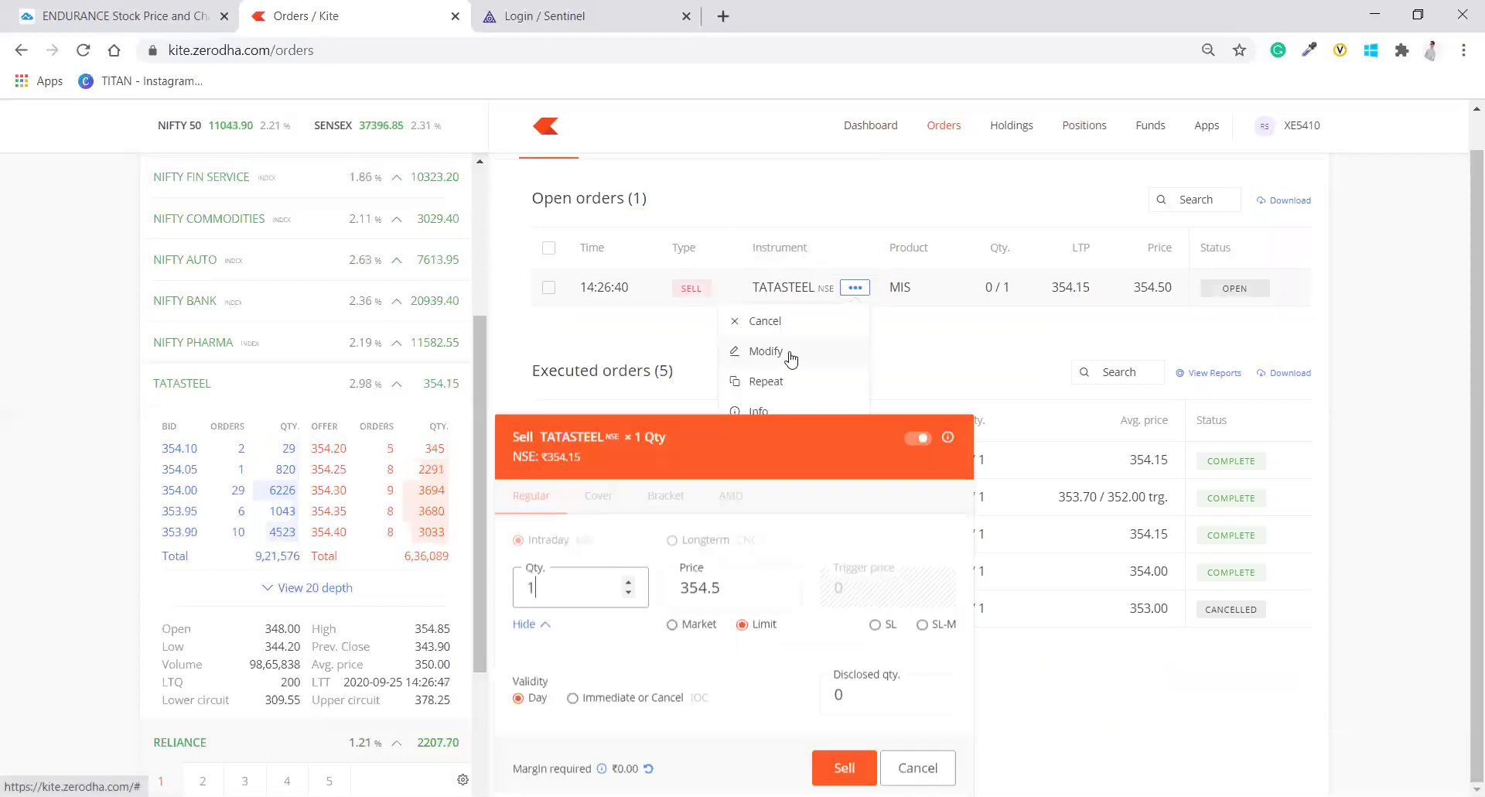
left_click(671, 624)
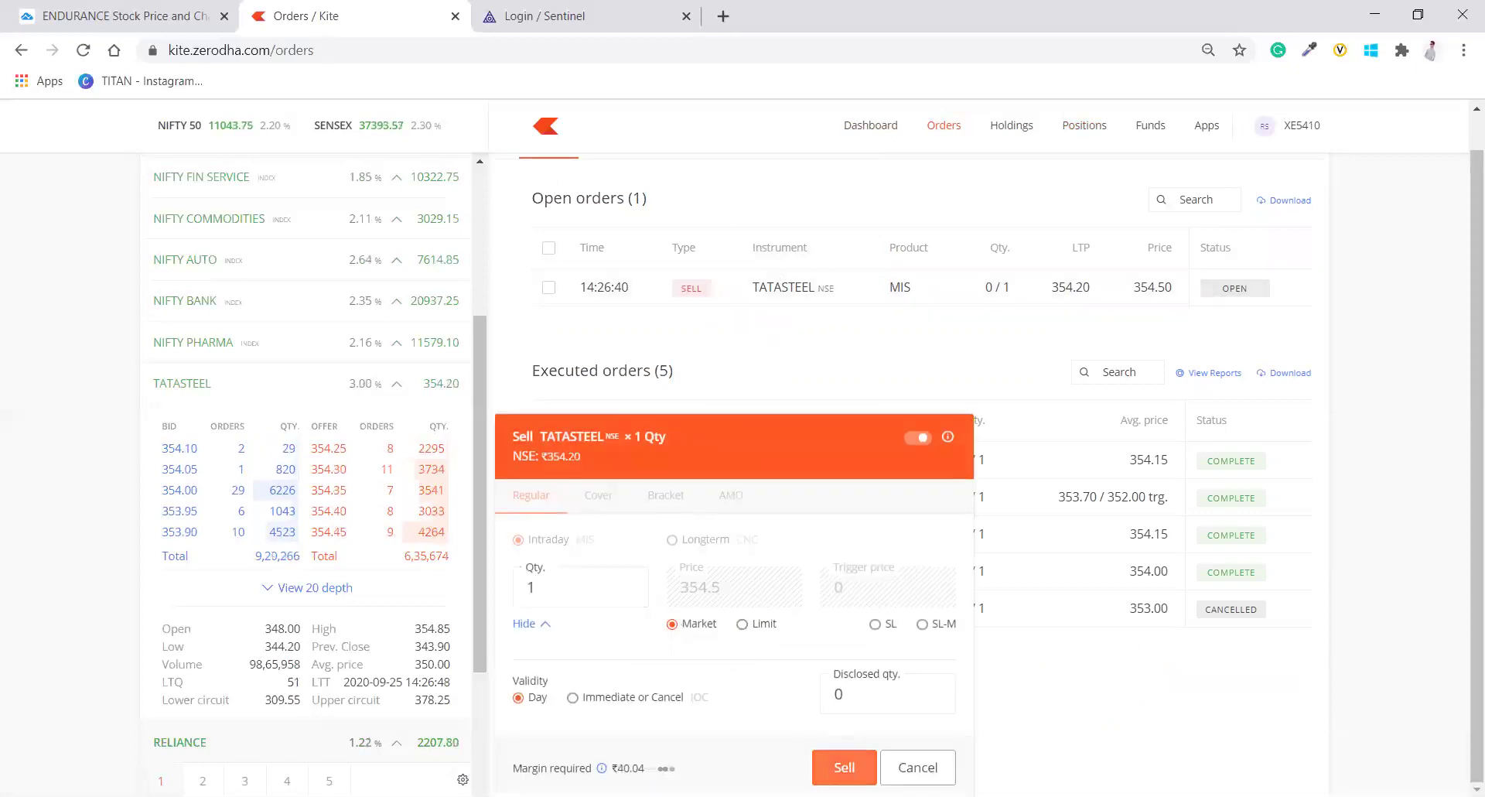
left_click(845, 768)
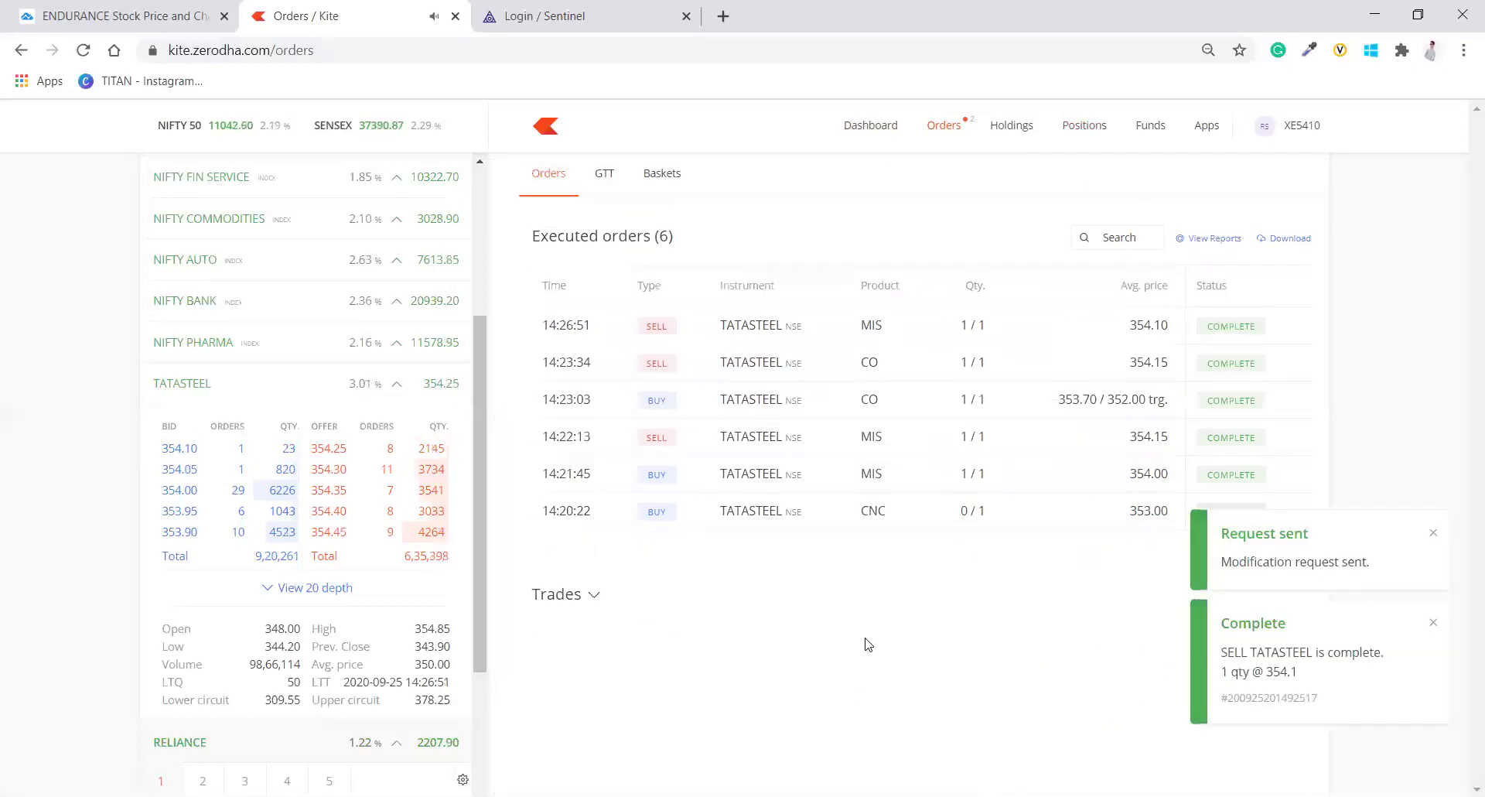
Step: Check the holdings, positions and executed orders for the TATASTEEL intraday sell trade
mouse_move(262, 462)
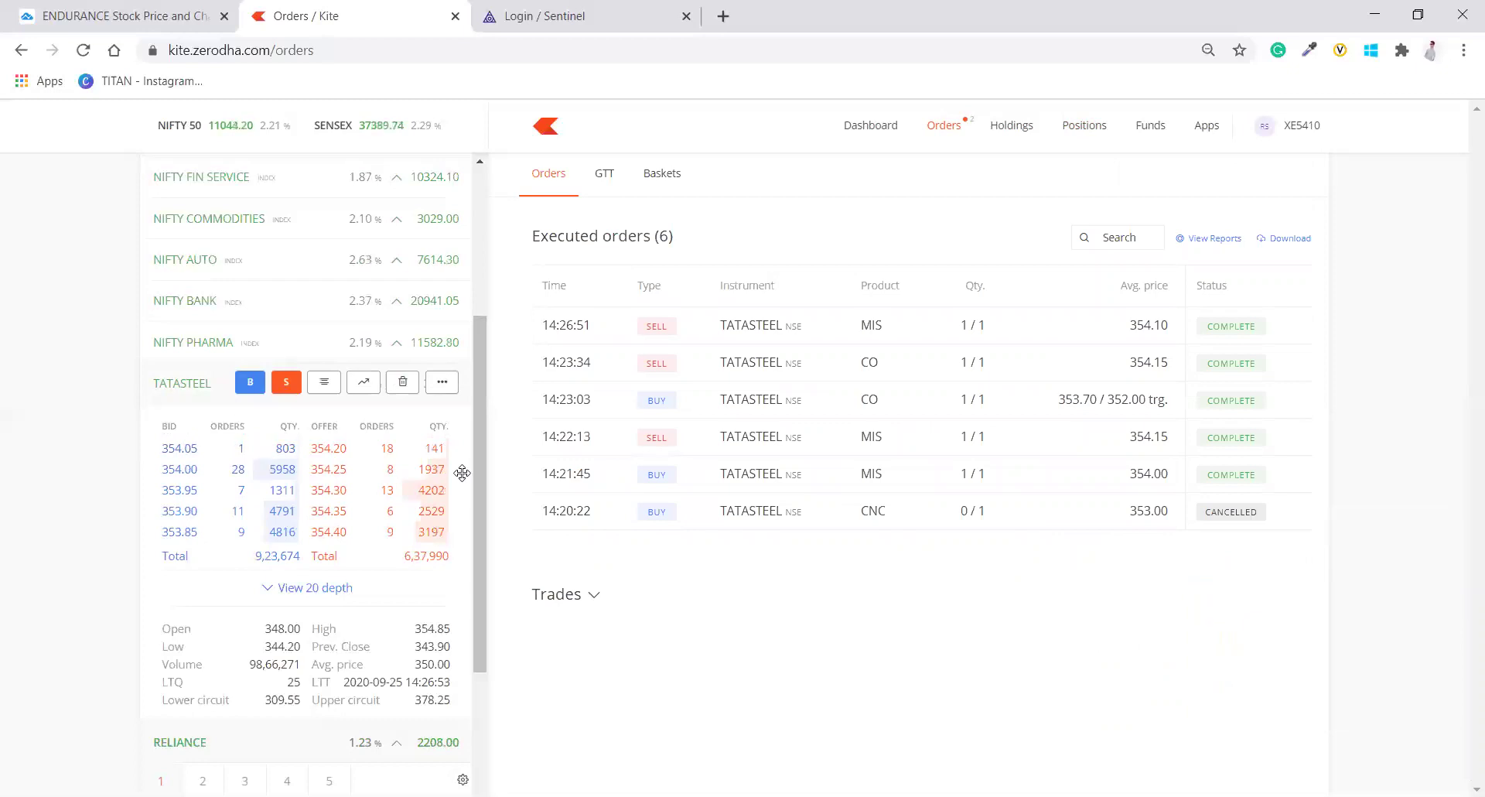
left_click(1028, 130)
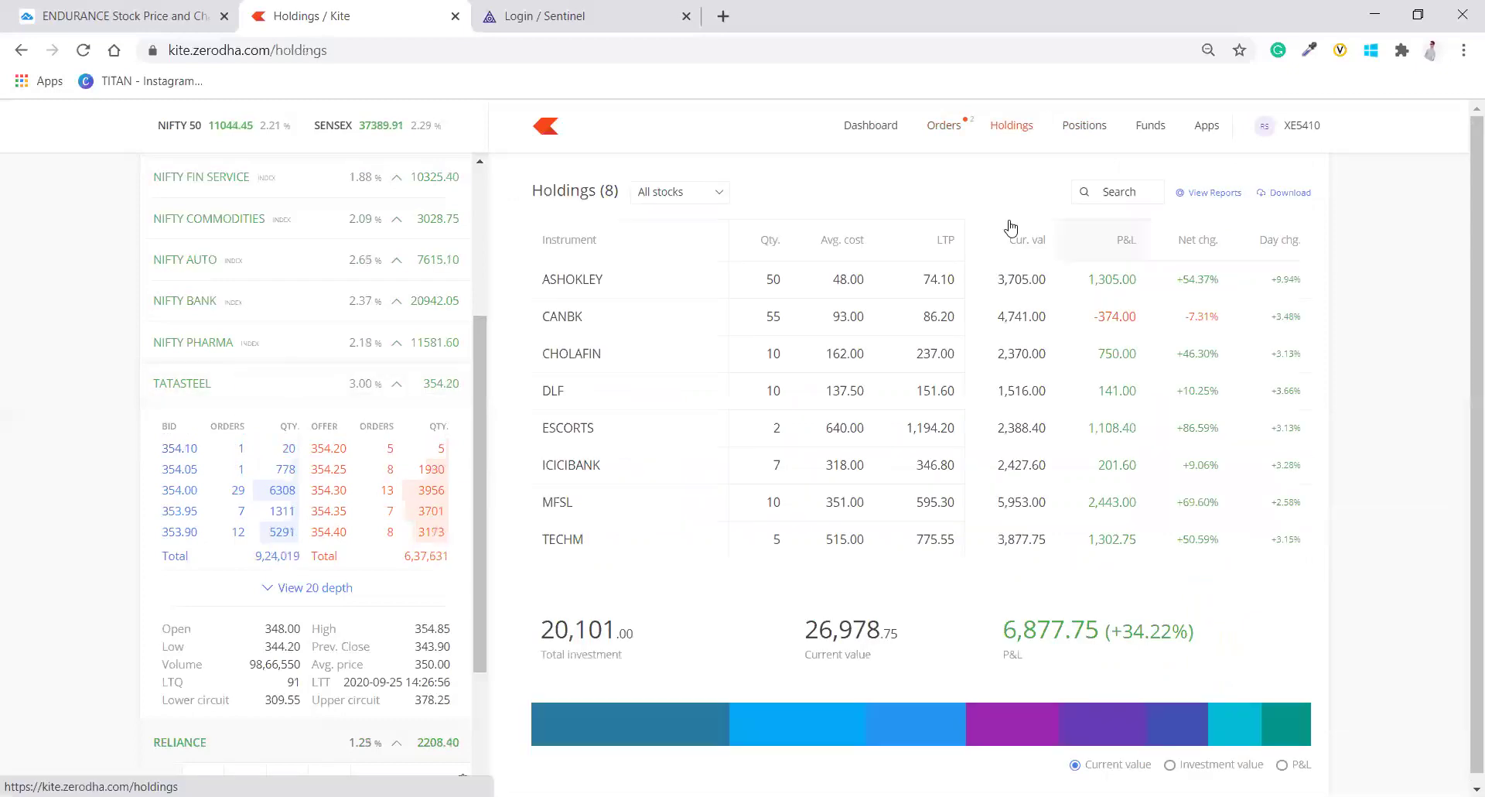
left_click(1094, 130)
mouse_move(913, 285)
left_click(950, 124)
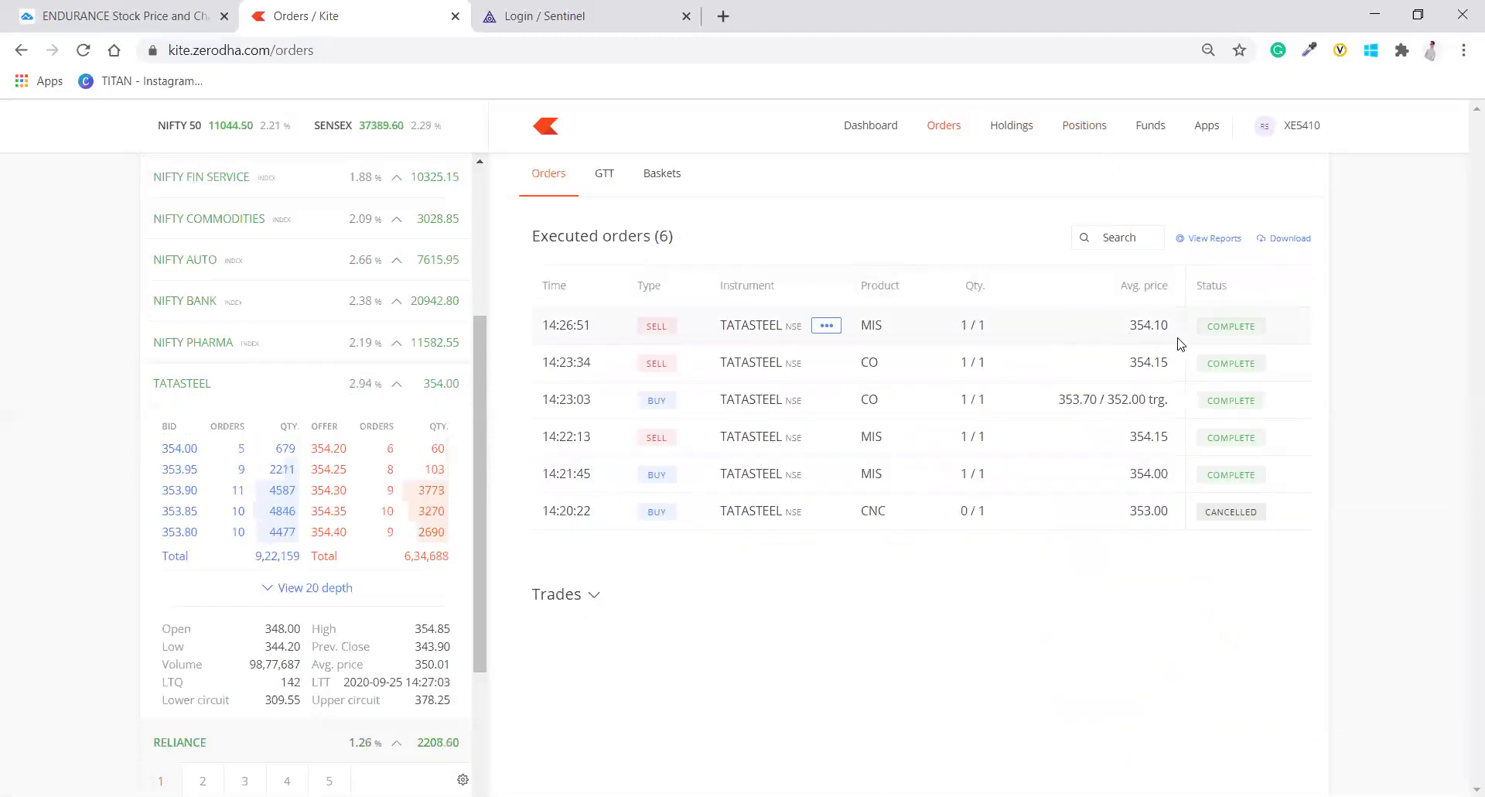
left_click(1029, 130)
Step: Exit the intraday TATASTEEL short position with a Regular Market buy order for 1 share
left_click(1088, 131)
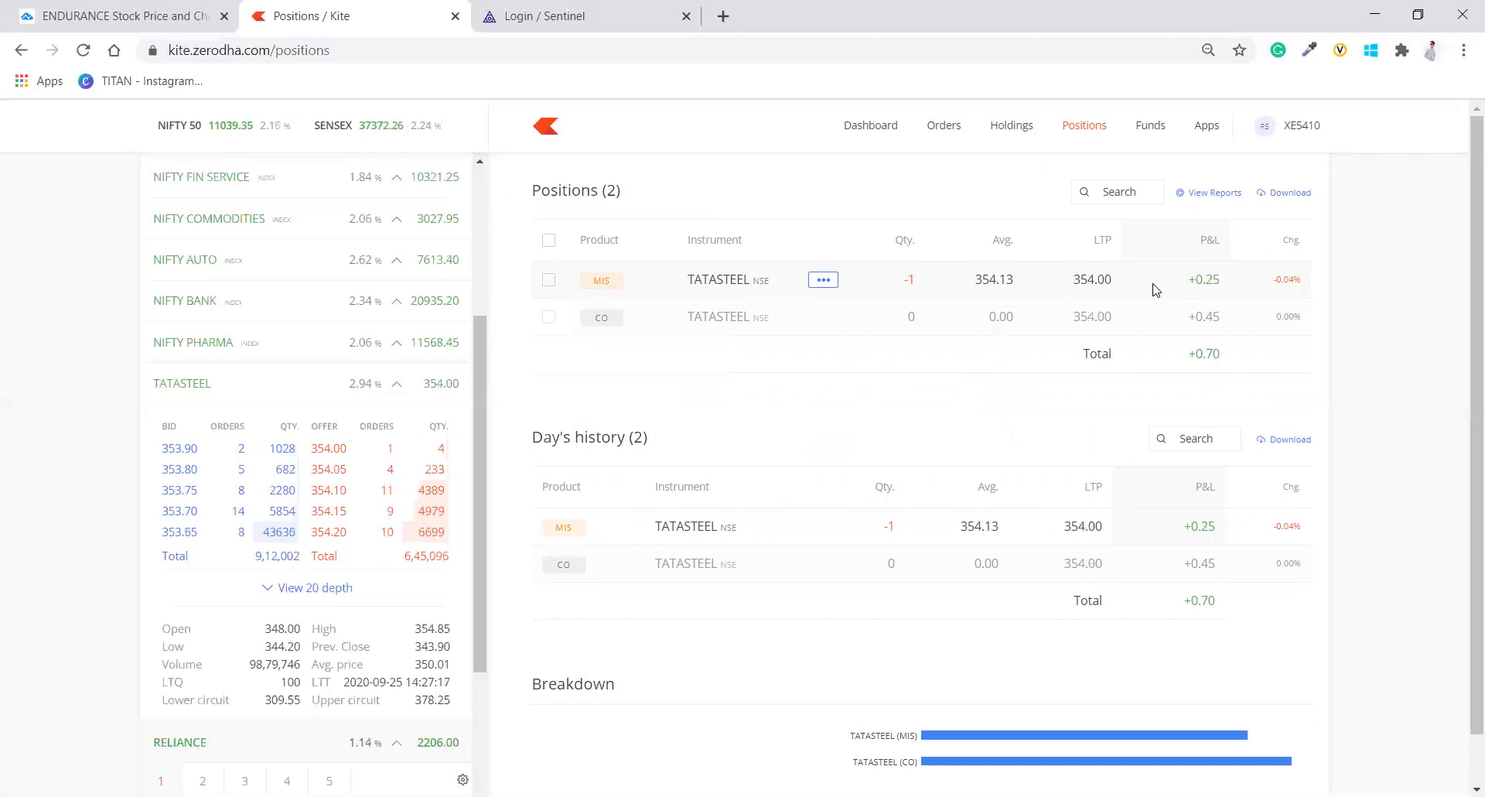
left_click(822, 282)
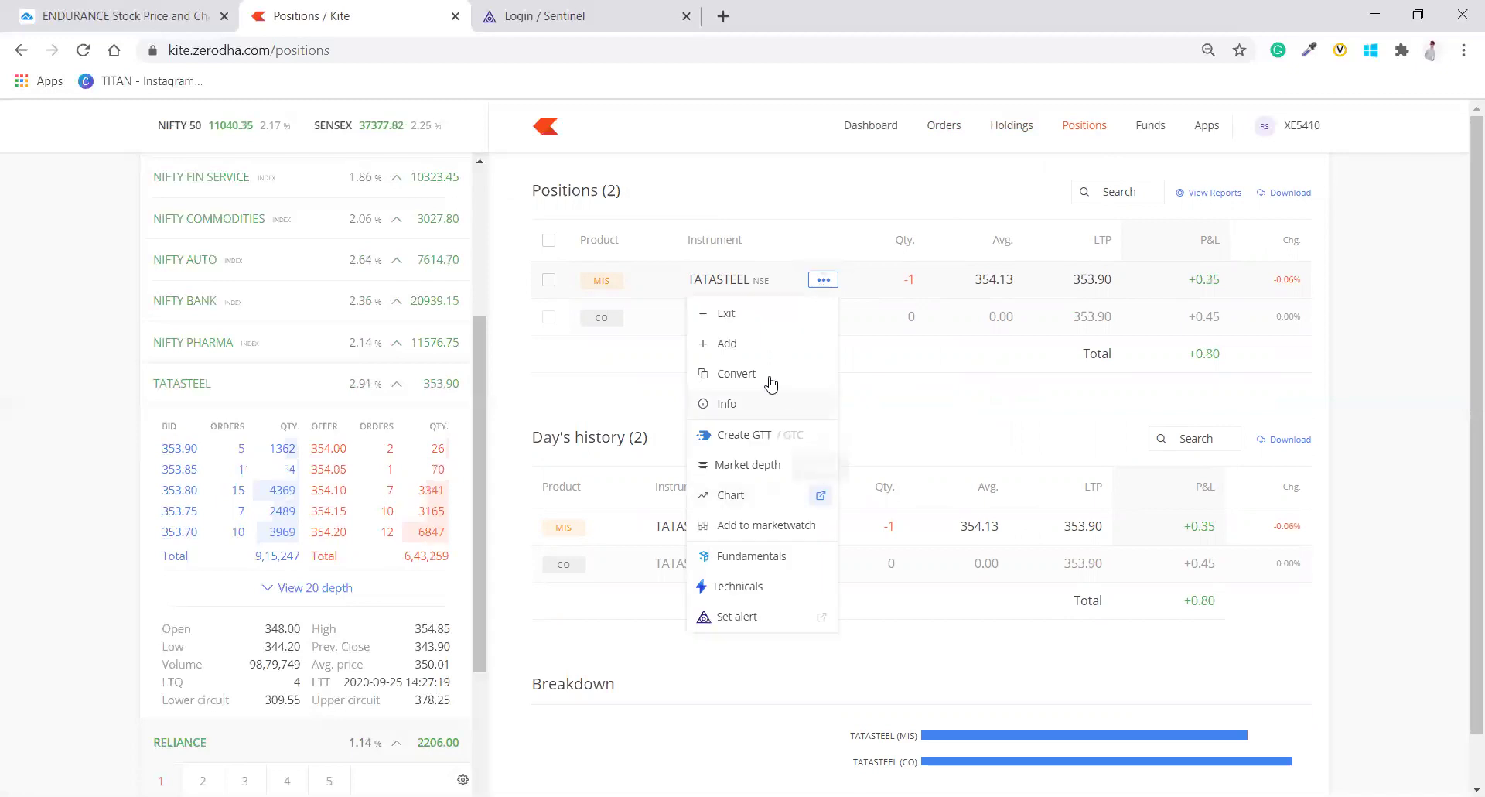
left_click(755, 319)
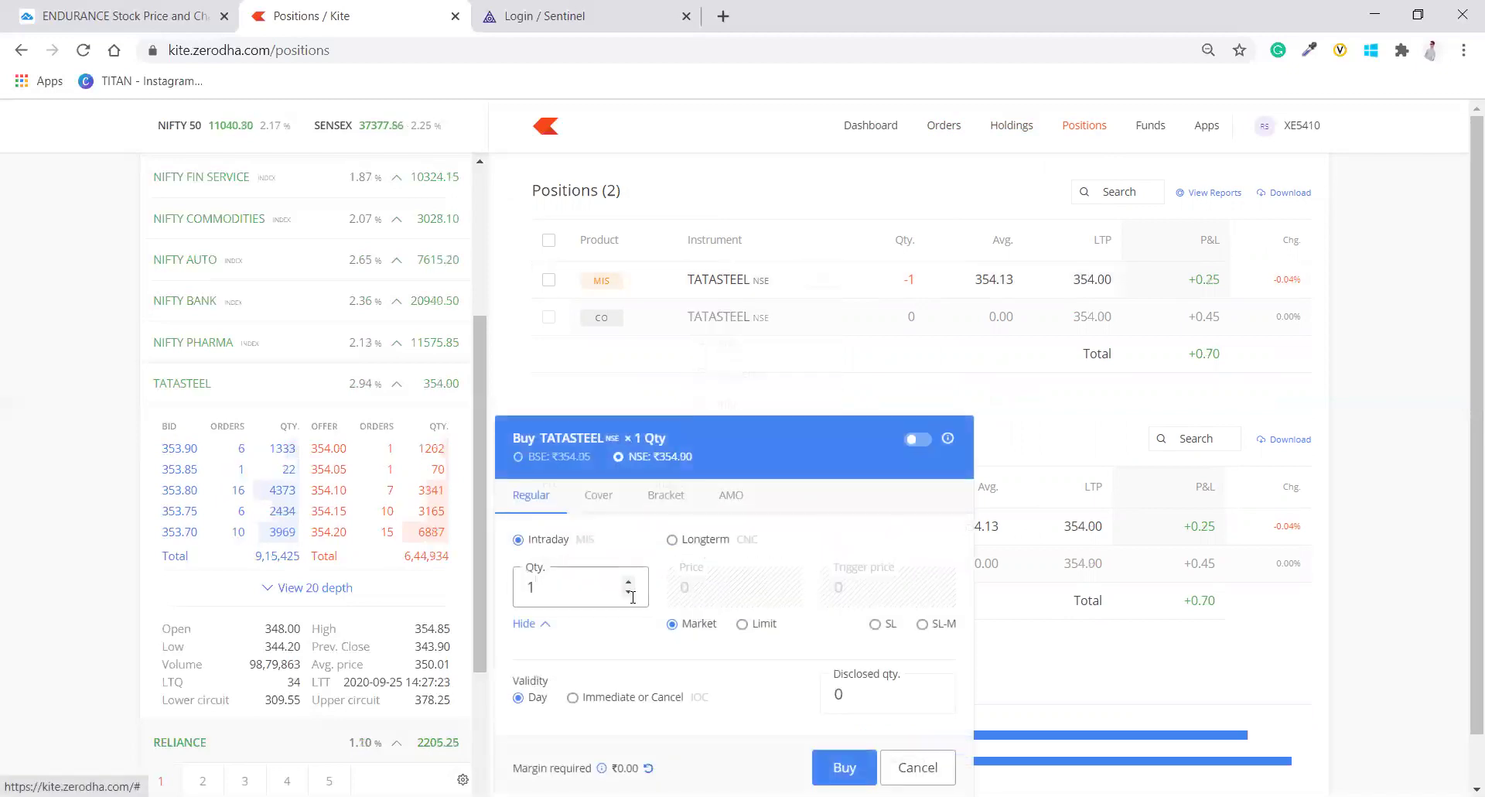
left_click(826, 766)
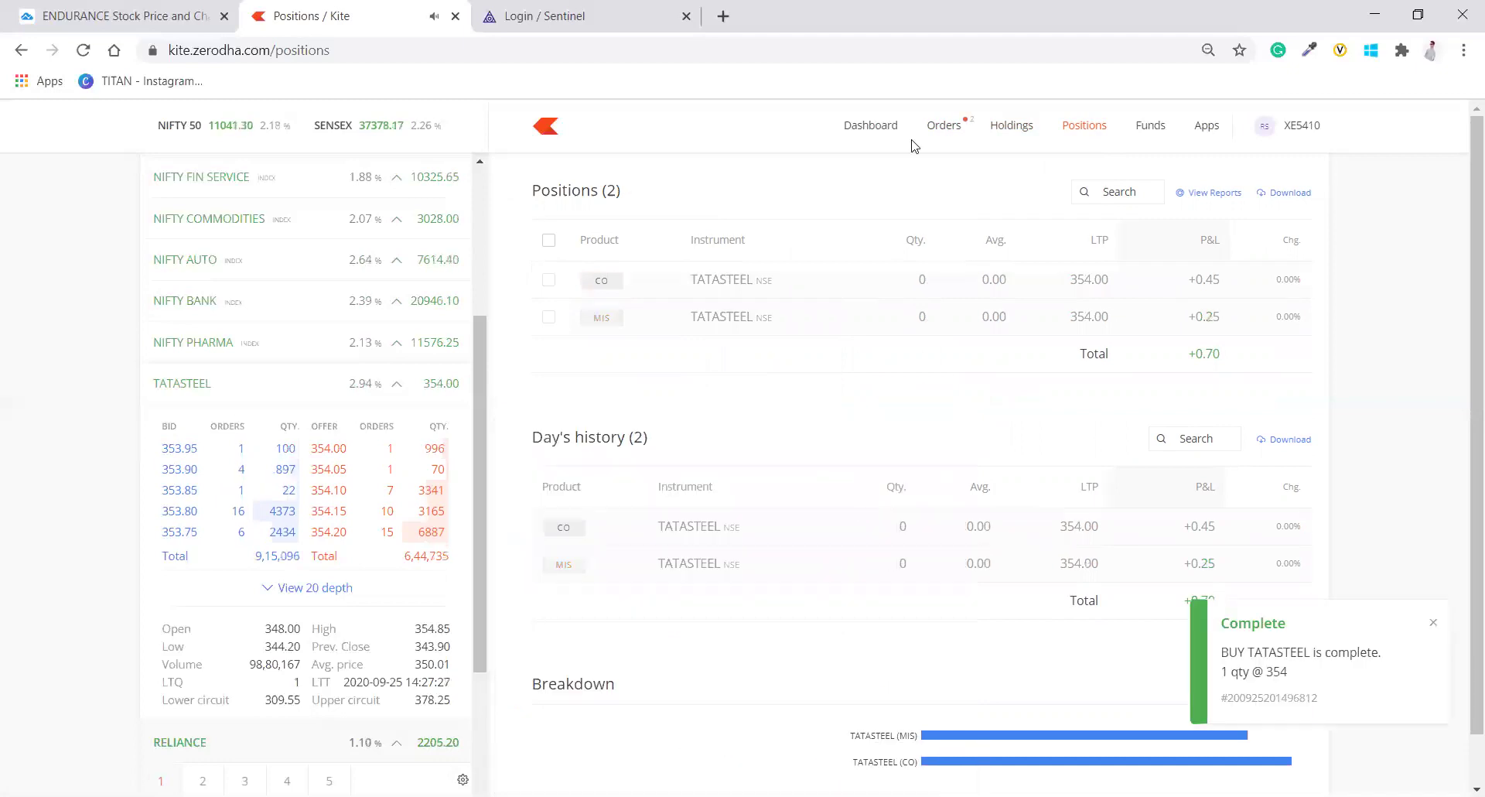
Step: Check the holdings and review the executed orders list for the TATASTEEL exit trade
left_click(1009, 128)
left_click(958, 130)
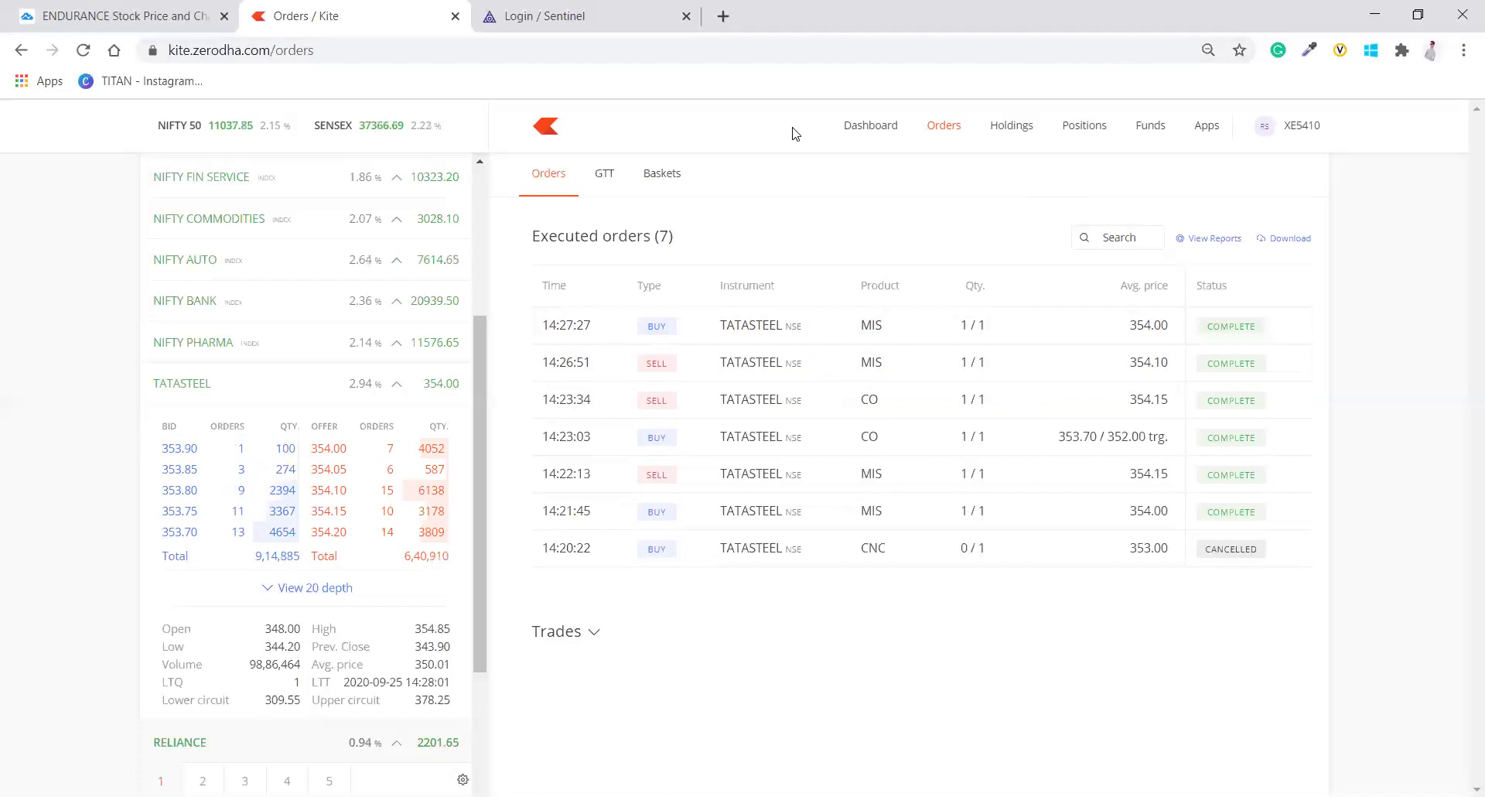
right_click(723, 308)
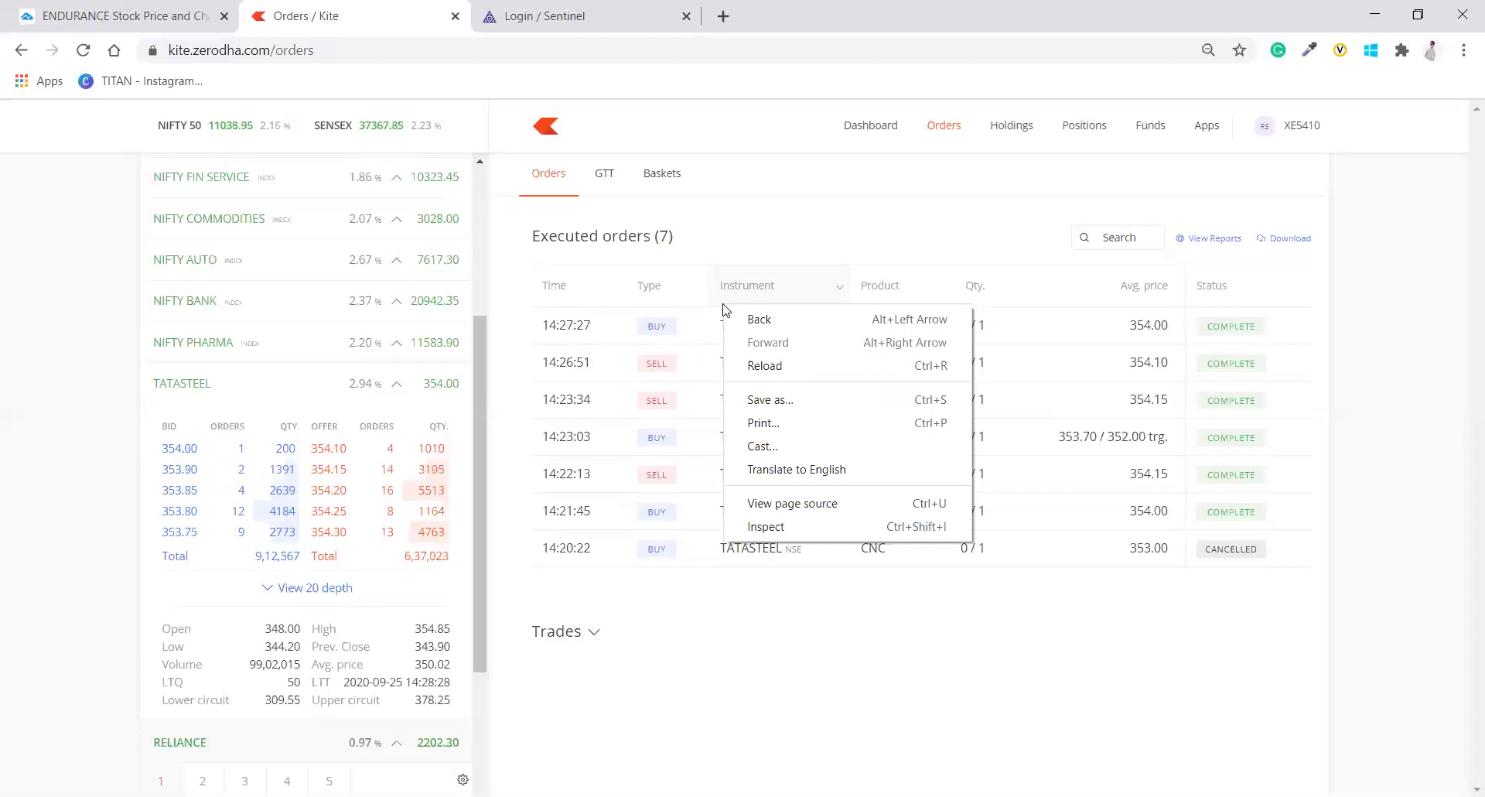
left_click(560, 677)
Step: Open a buy order for 1 TATASTEEL share and view its Cover order fields
left_click(252, 380)
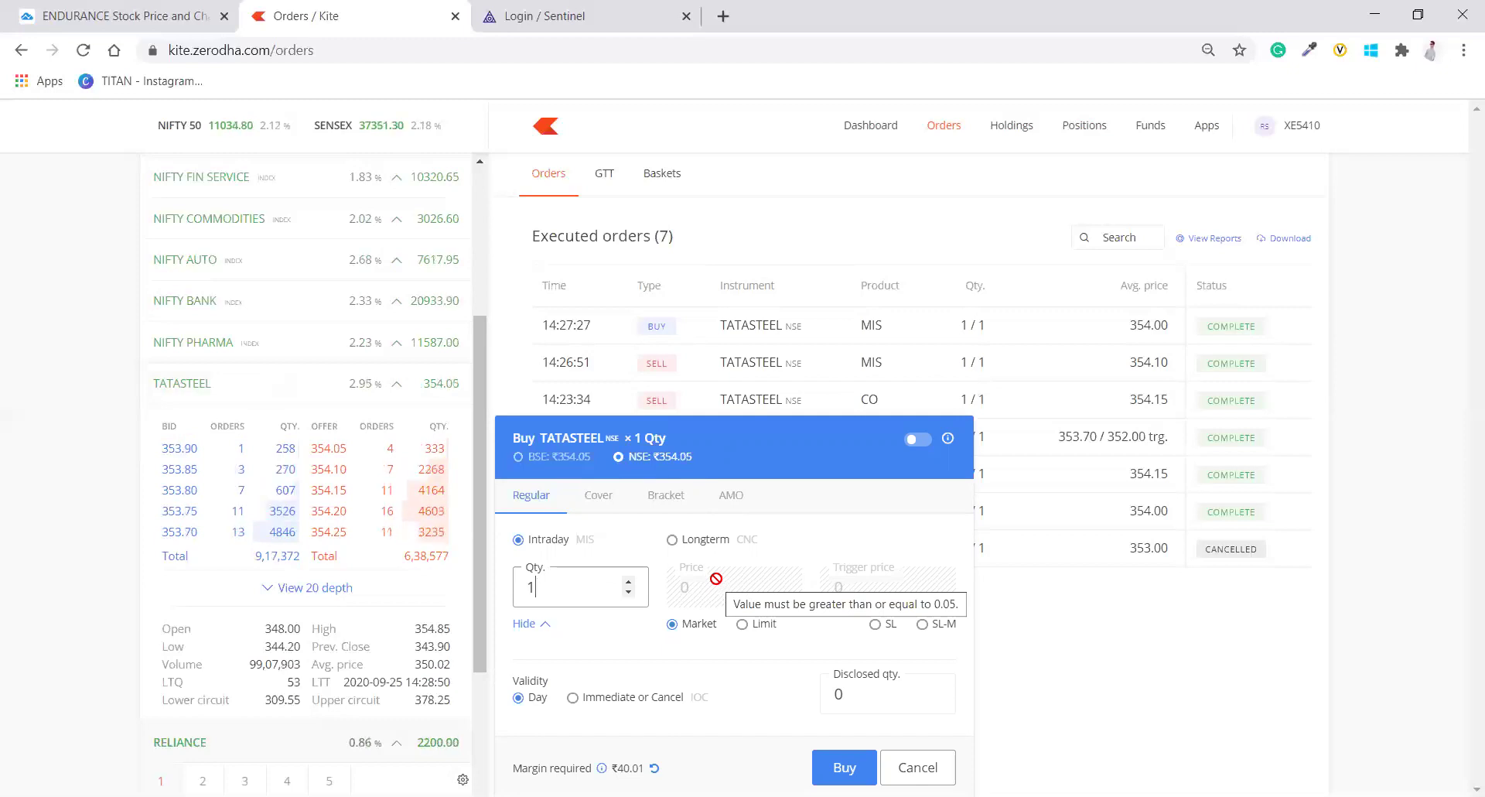
left_click(600, 500)
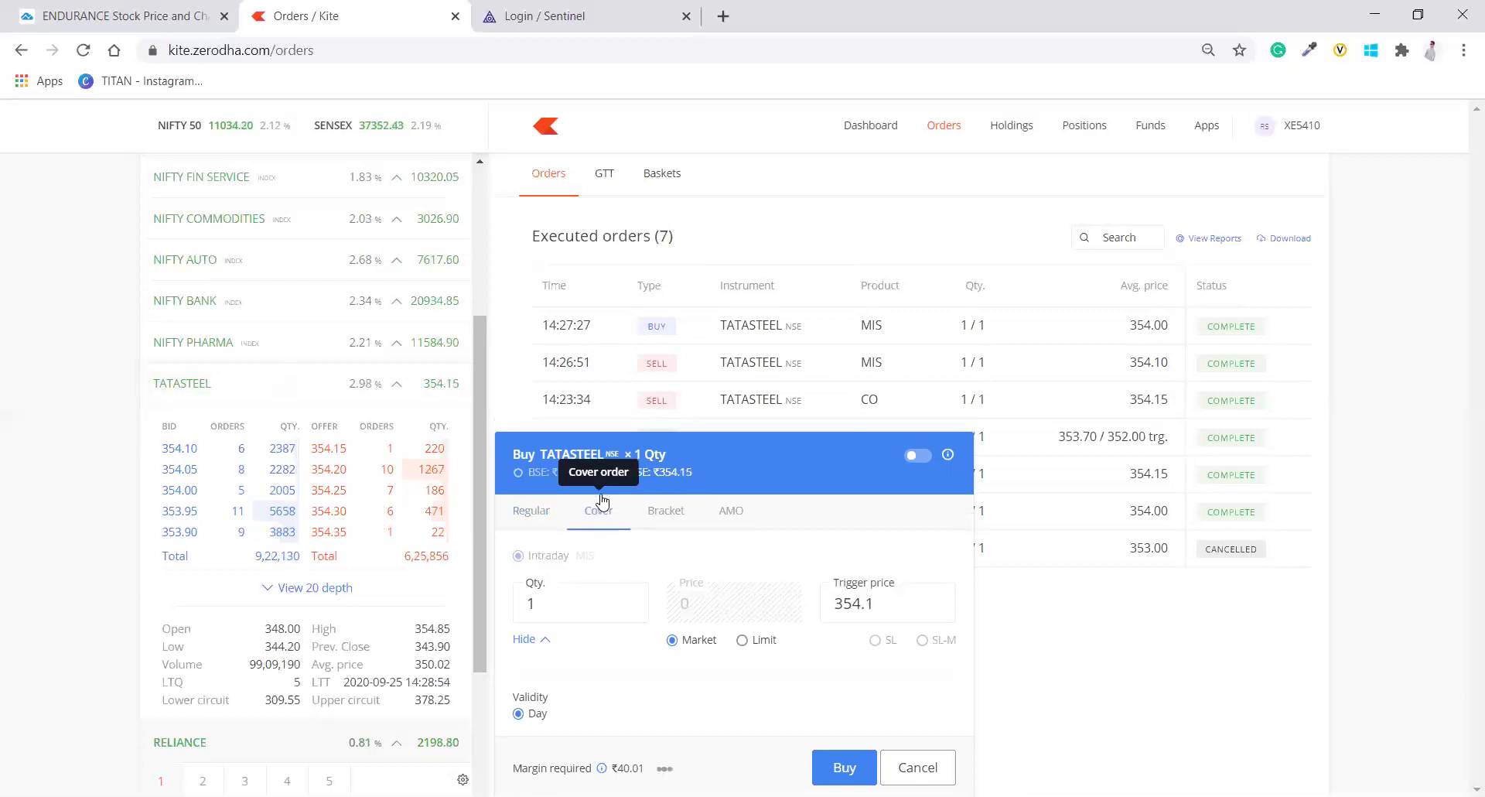